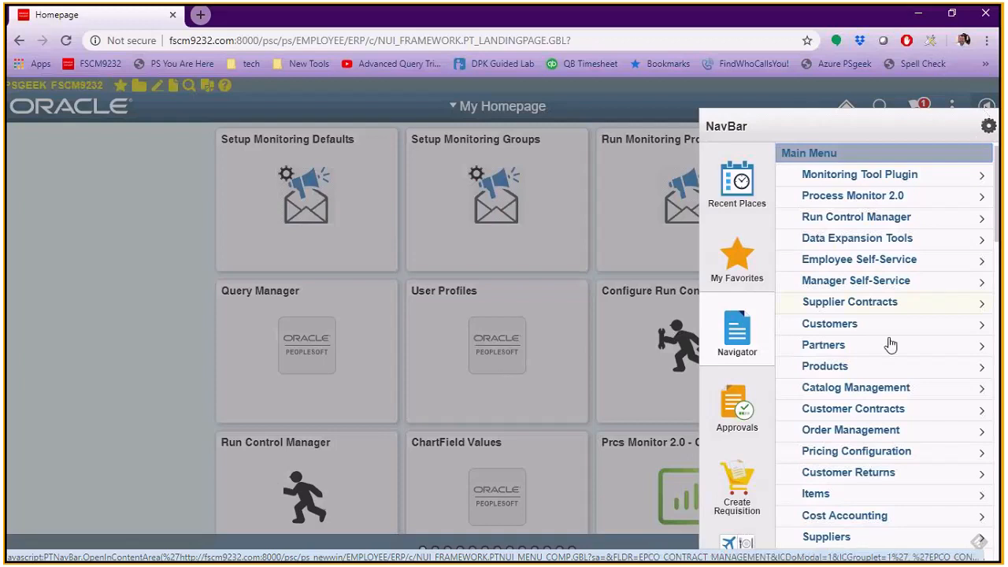
Open the GL WorkCenter from the General Ledger section of the main navigation
{"action": "scroll", "coordinate": [893, 421], "scroll_direction": "down", "scroll_amount": 6}
{"action": "scroll", "coordinate": [891, 423], "scroll_direction": "down", "scroll_amount": 5}
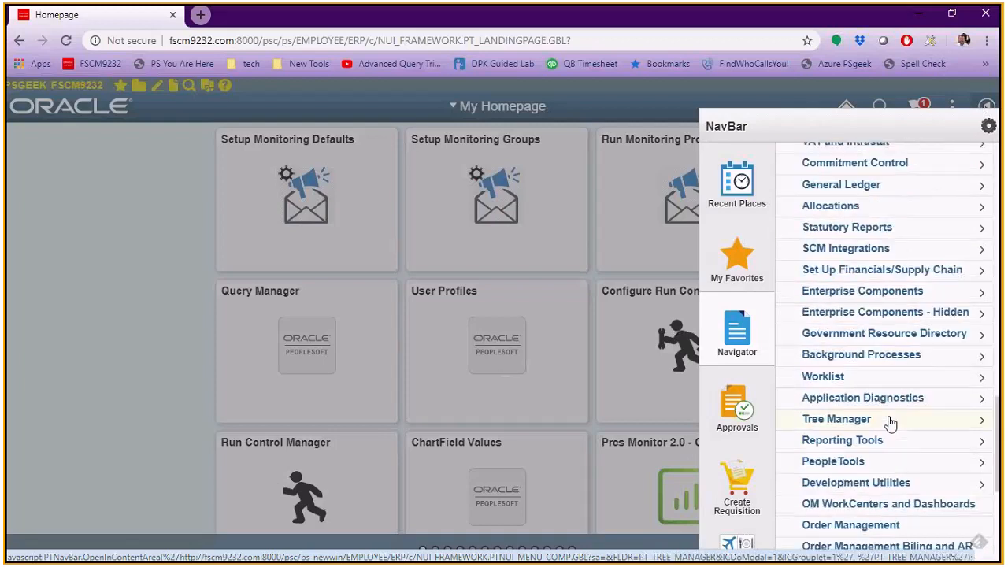
{"action": "scroll", "coordinate": [890, 423], "scroll_direction": "down", "scroll_amount": 5}
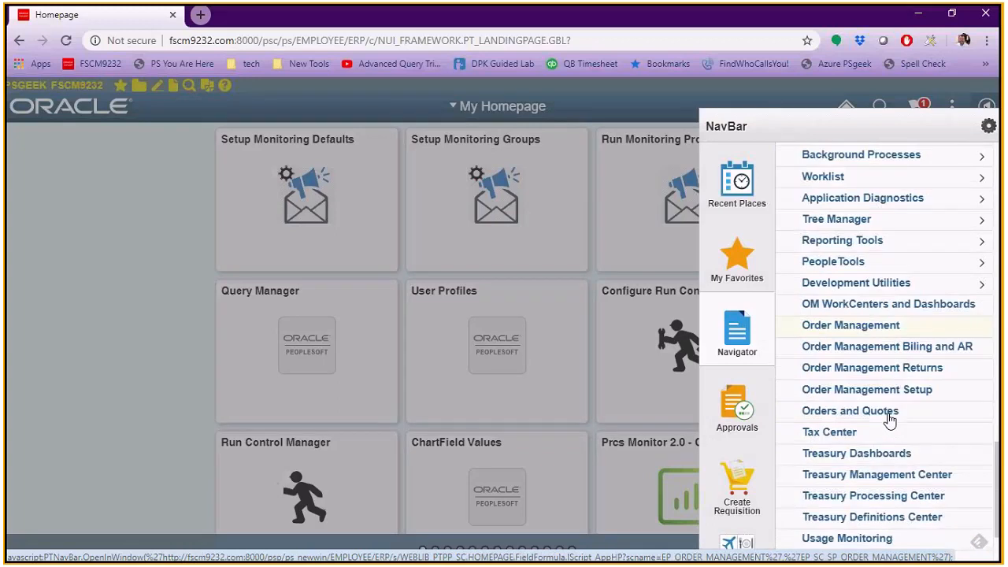
{"action": "scroll", "coordinate": [890, 421], "scroll_direction": "up", "scroll_amount": 3}
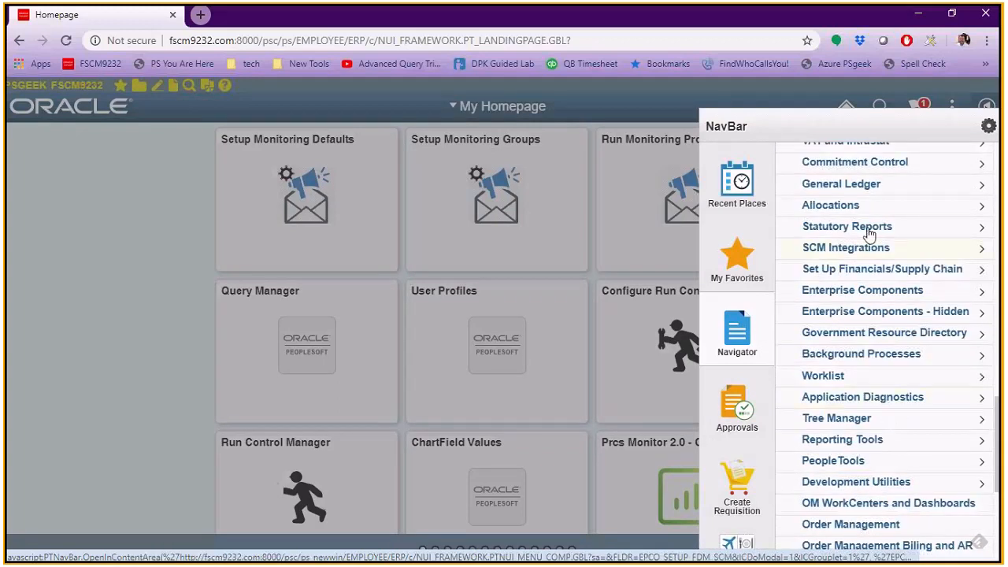
{"action": "left_click", "coordinate": [858, 188]}
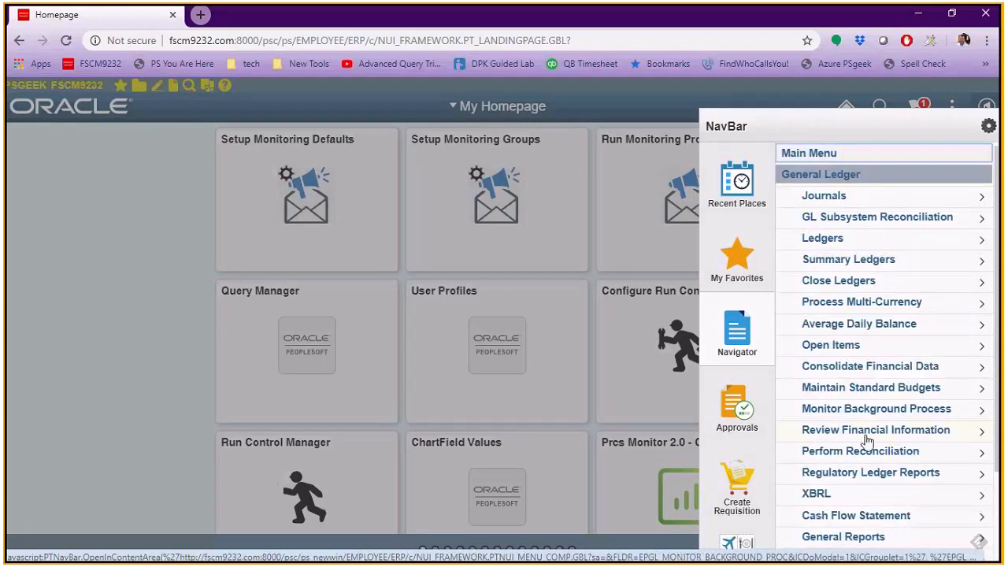
{"action": "scroll", "coordinate": [888, 497], "scroll_direction": "down", "scroll_amount": 3}
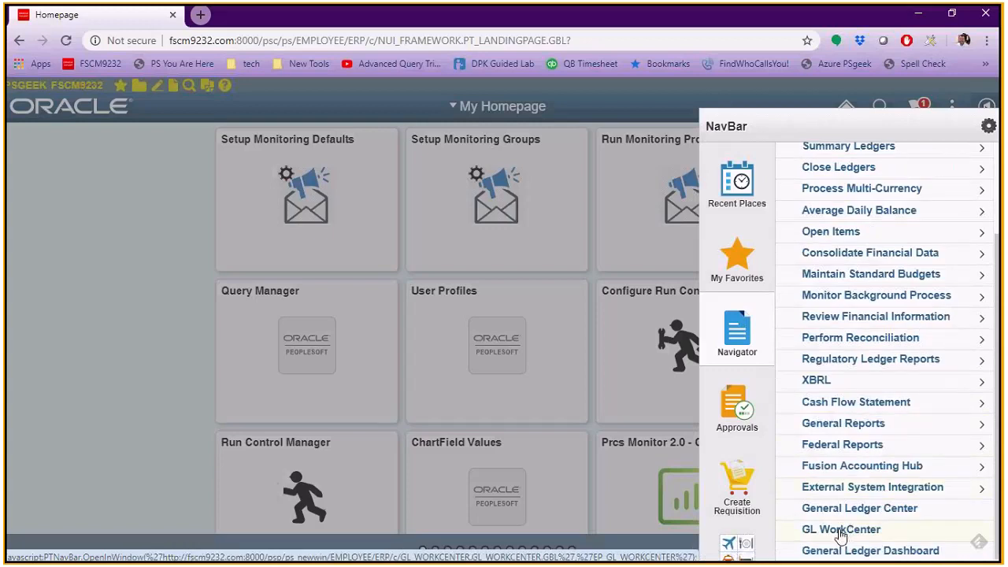
{"action": "left_click", "coordinate": [867, 535]}
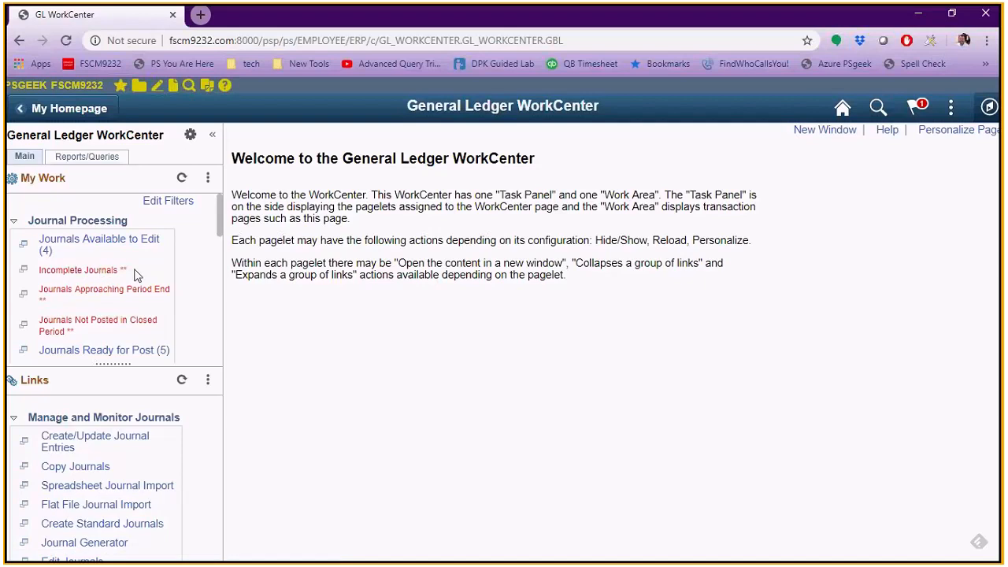
View the Journals Available to Edit list and check the filter values configured for that link, leaving them unchanged
{"action": "left_click", "coordinate": [108, 245]}
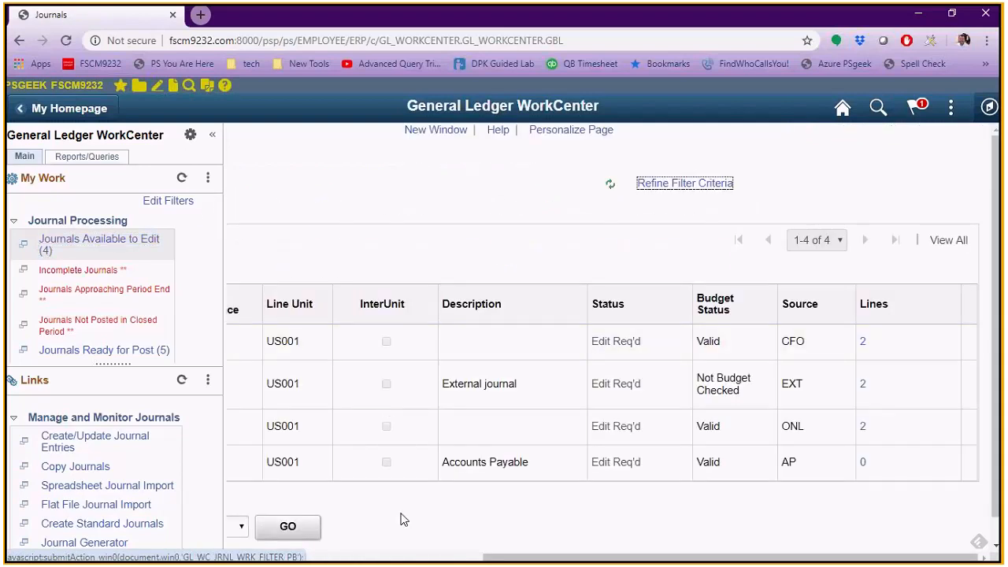
{"action": "left_click_drag", "start_coordinate": [404, 520], "coordinate": [234, 538]}
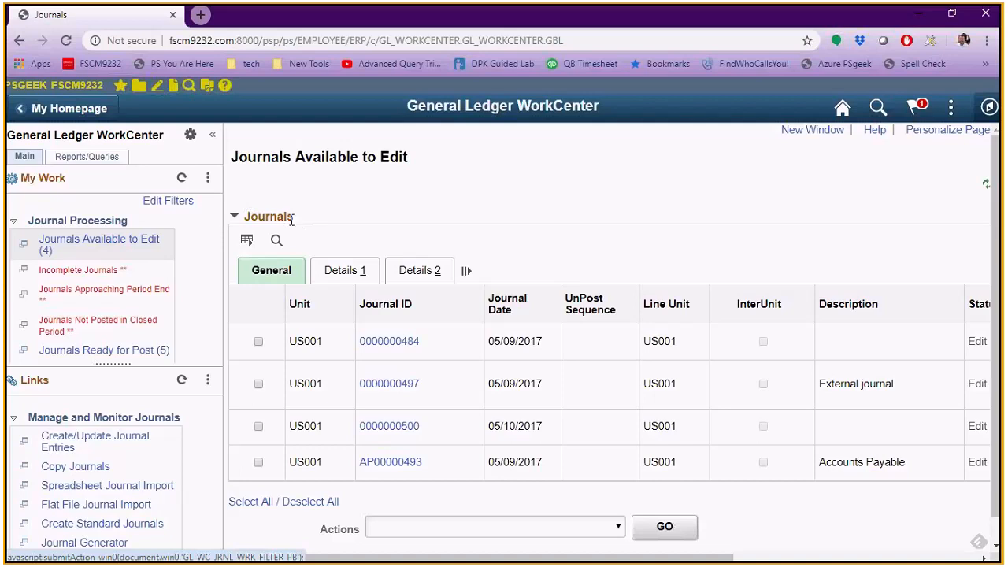
{"action": "left_click", "coordinate": [172, 203]}
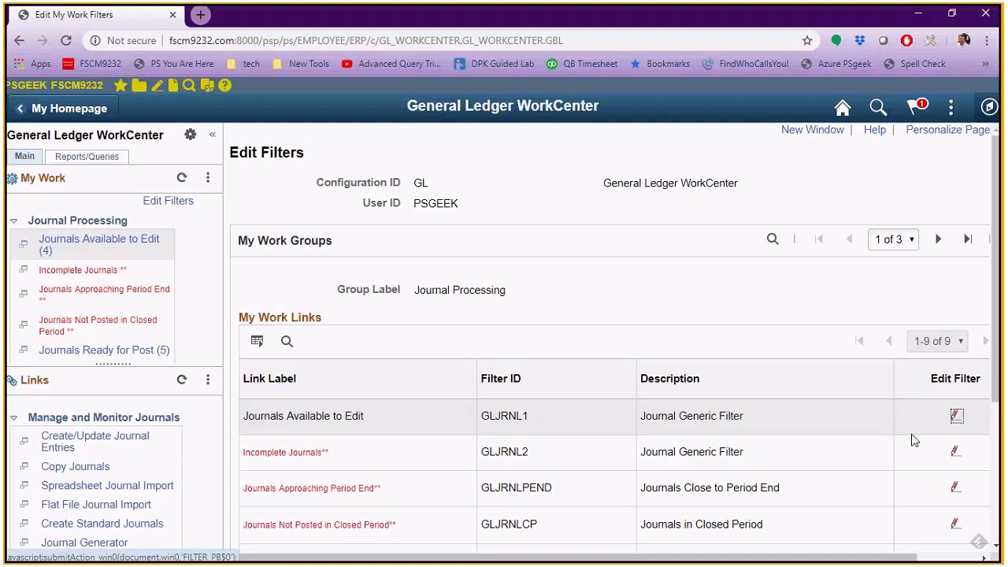
{"action": "left_click", "coordinate": [956, 417]}
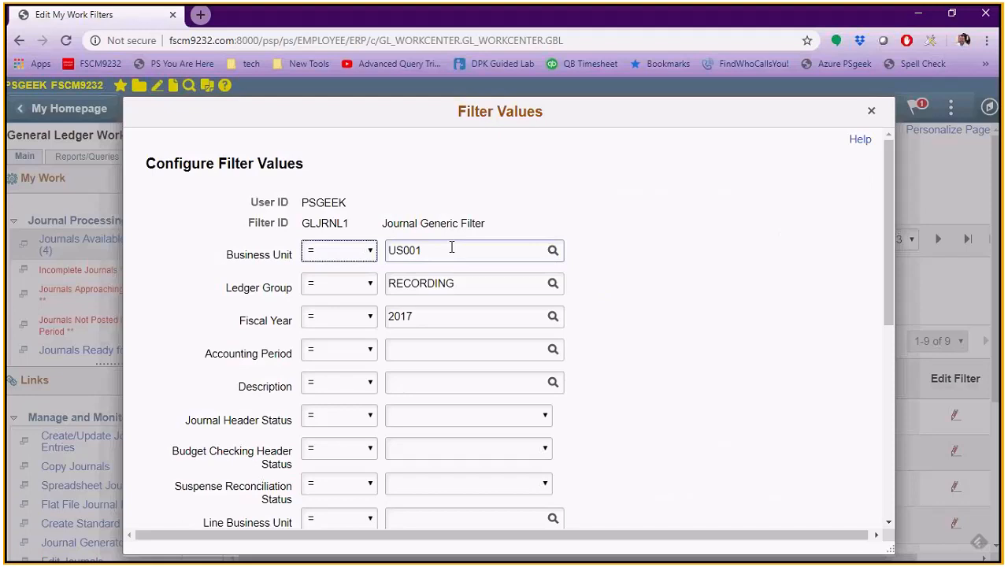
{"action": "left_click", "coordinate": [871, 111]}
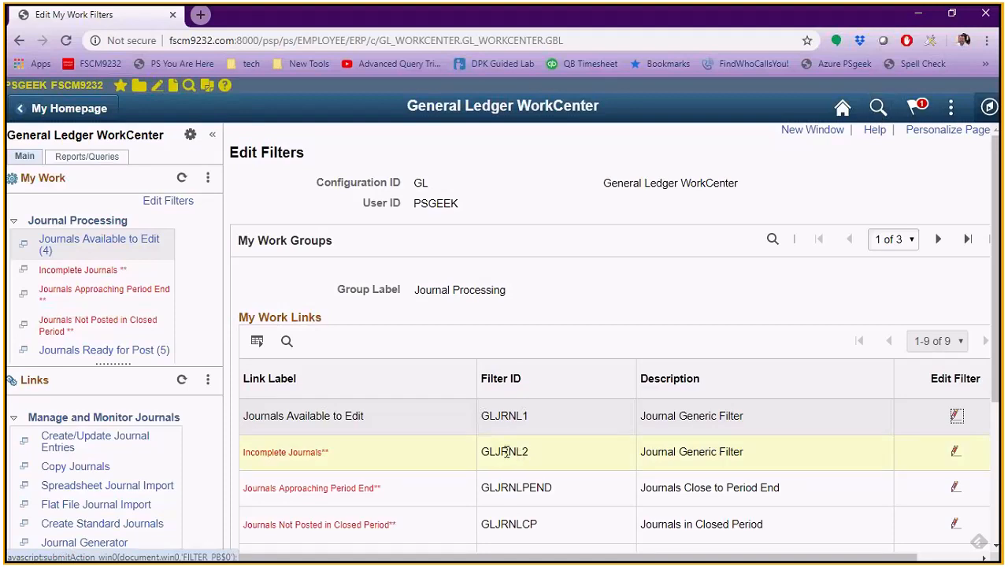
Examine the filter values of the Incomplete Journals link, close them and look over the other My Work links
{"action": "left_click", "coordinate": [957, 454]}
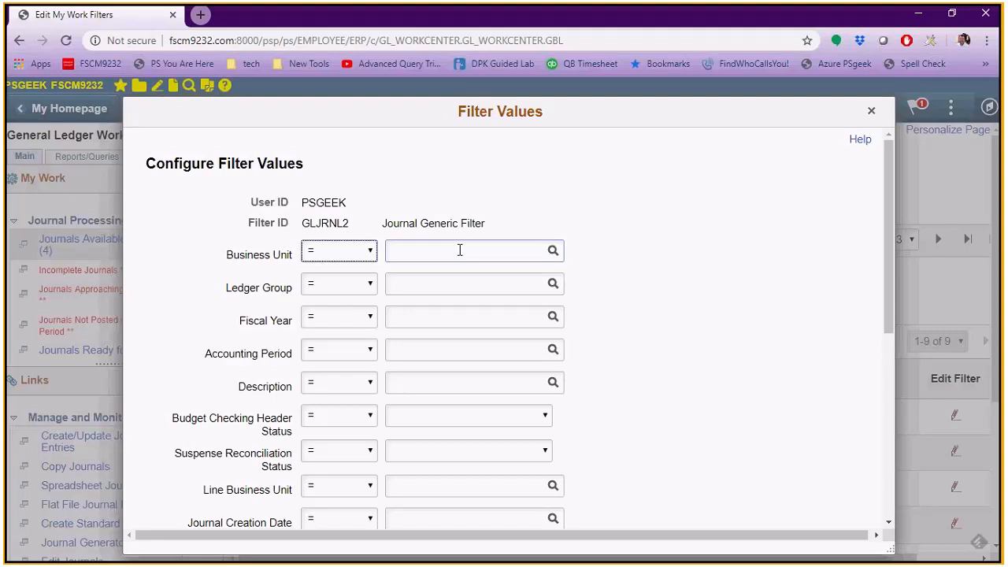
{"action": "scroll", "coordinate": [449, 450], "scroll_direction": "down", "scroll_amount": 3}
{"action": "scroll", "coordinate": [449, 450], "scroll_direction": "up", "scroll_amount": 3}
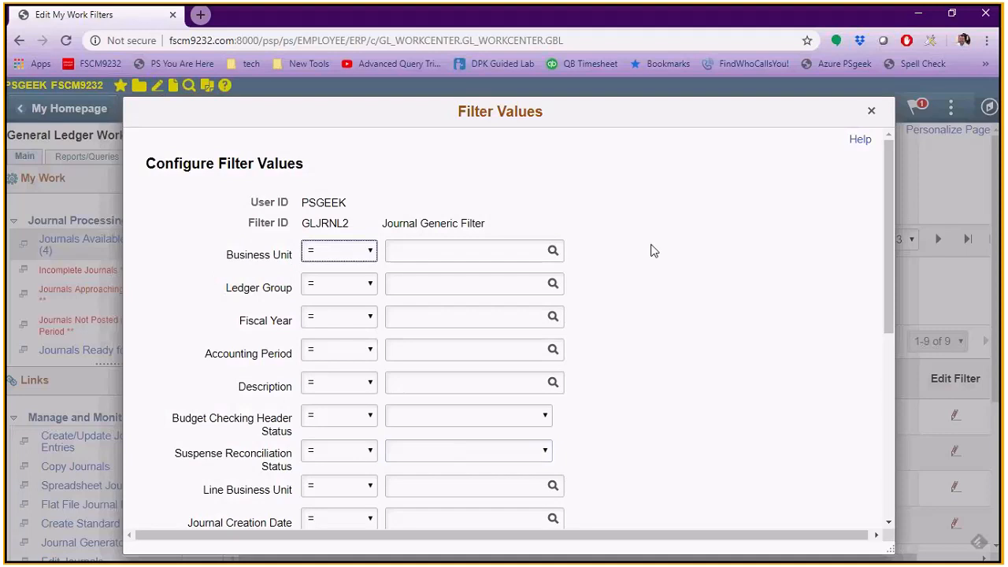
{"action": "left_click", "coordinate": [872, 112]}
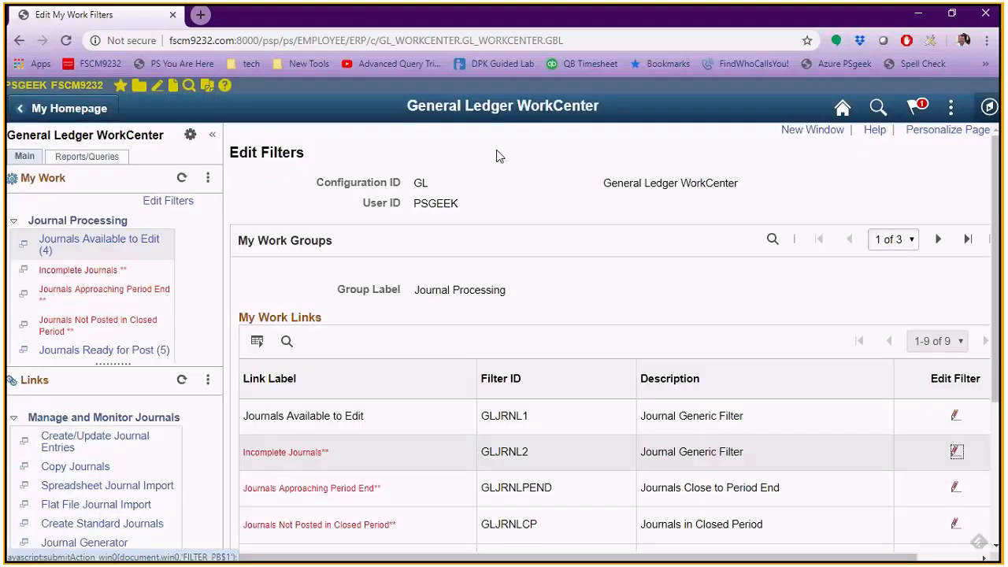
{"action": "scroll", "coordinate": [559, 430], "scroll_direction": "down", "scroll_amount": 2}
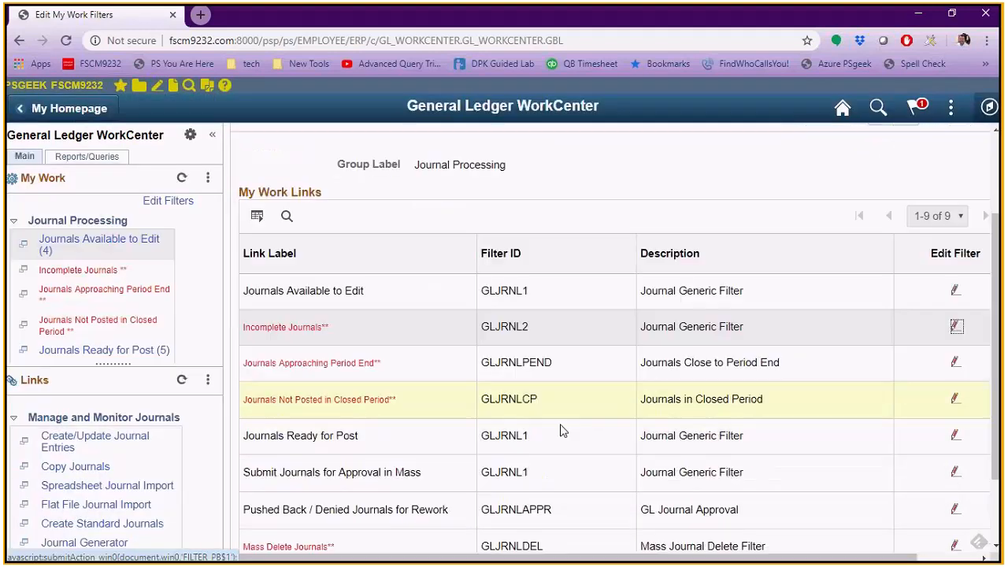
{"action": "scroll", "coordinate": [561, 430], "scroll_direction": "down", "scroll_amount": 1}
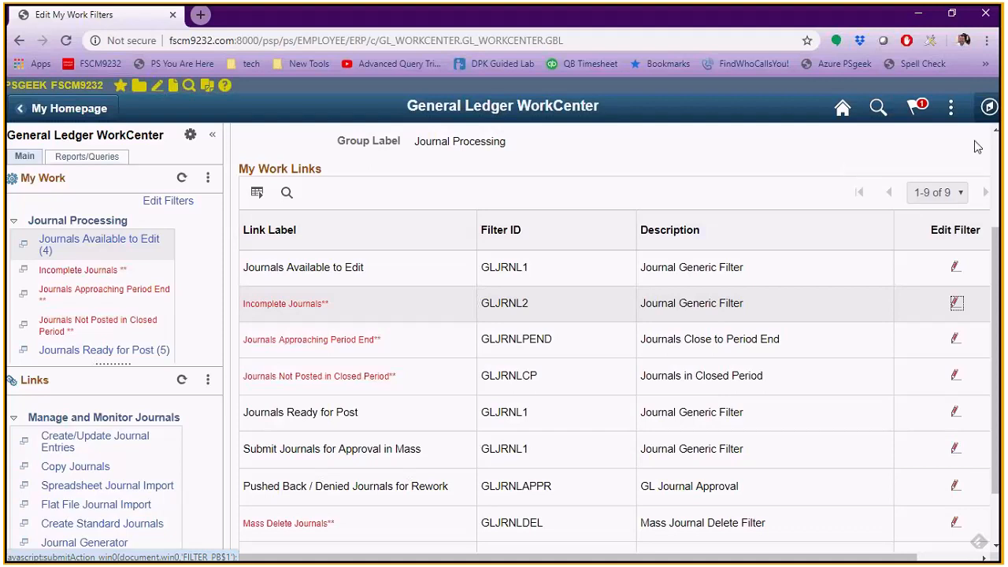
Go to Configure Pagelets under Enterprise Components, WorkCenter/Dashboards
{"action": "left_click", "coordinate": [989, 111]}
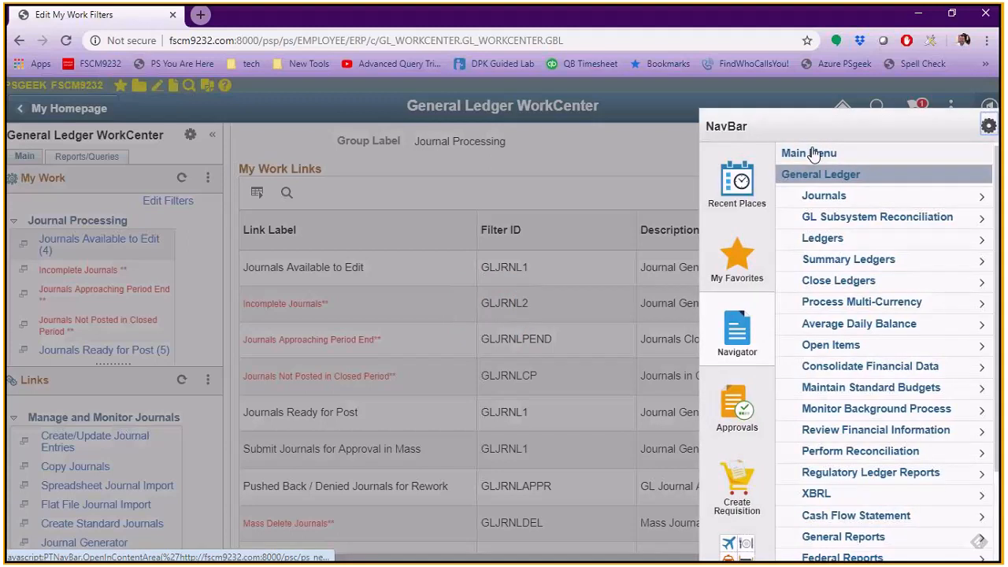
{"action": "left_click", "coordinate": [824, 152]}
{"action": "scroll", "coordinate": [869, 455], "scroll_direction": "down", "scroll_amount": 4}
{"action": "scroll", "coordinate": [868, 454], "scroll_direction": "down", "scroll_amount": 9}
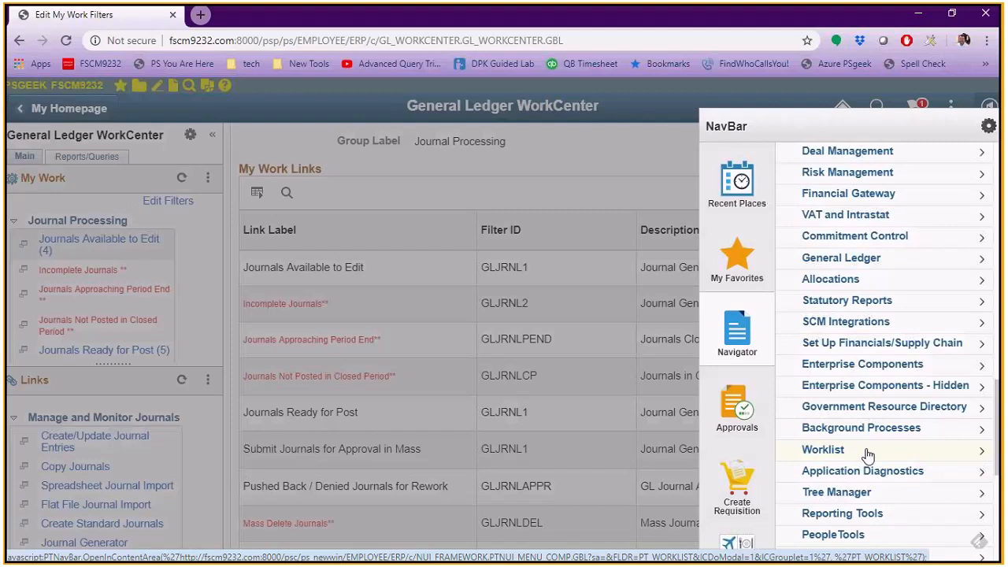
{"action": "left_click", "coordinate": [837, 364]}
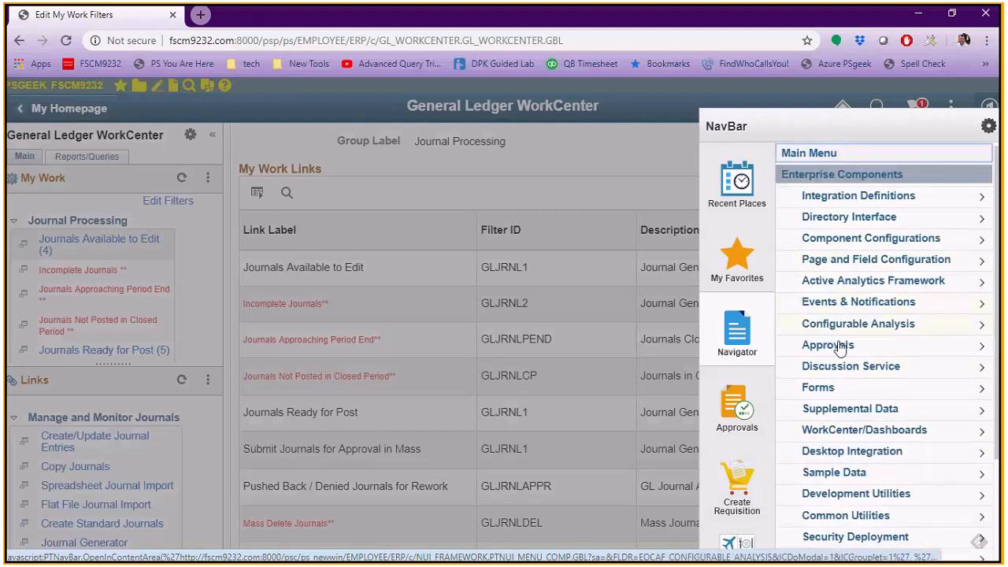
{"action": "left_click", "coordinate": [853, 433]}
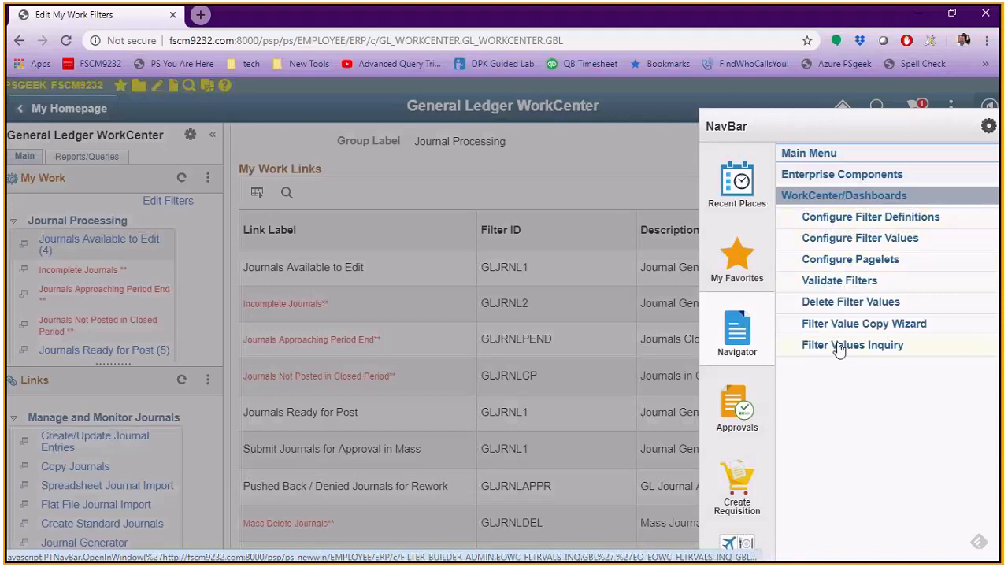
{"action": "left_click", "coordinate": [837, 260]}
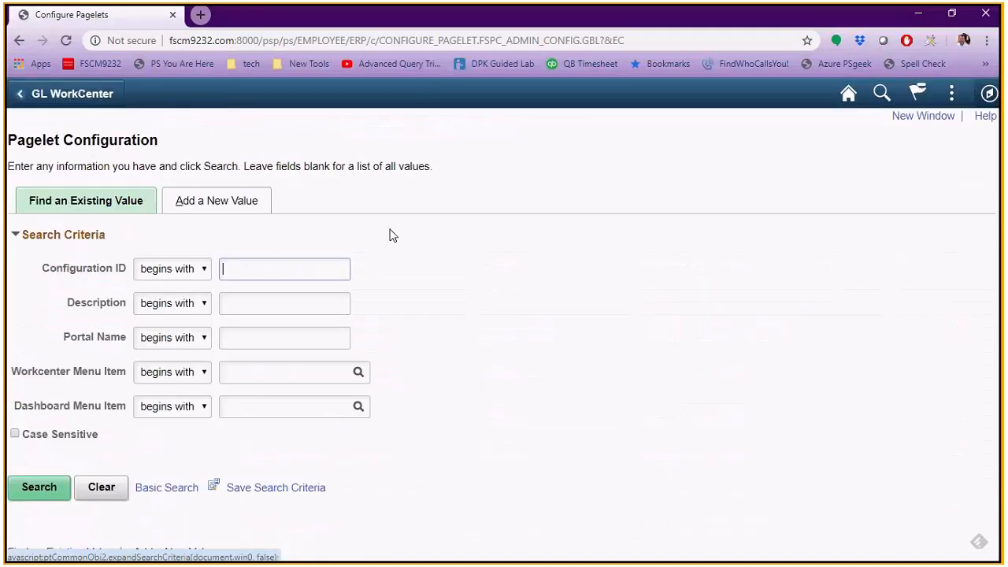
Find the pagelet configuration with ID "gl" and display the My Work links of its Journal Processing group
{"action": "type", "text": "gl"}
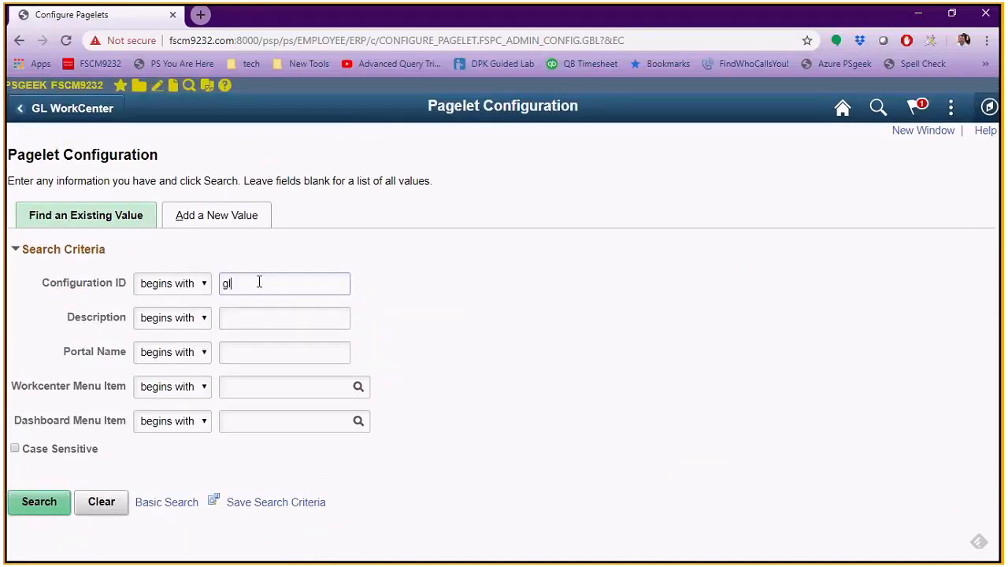
{"action": "key", "text": "Return"}
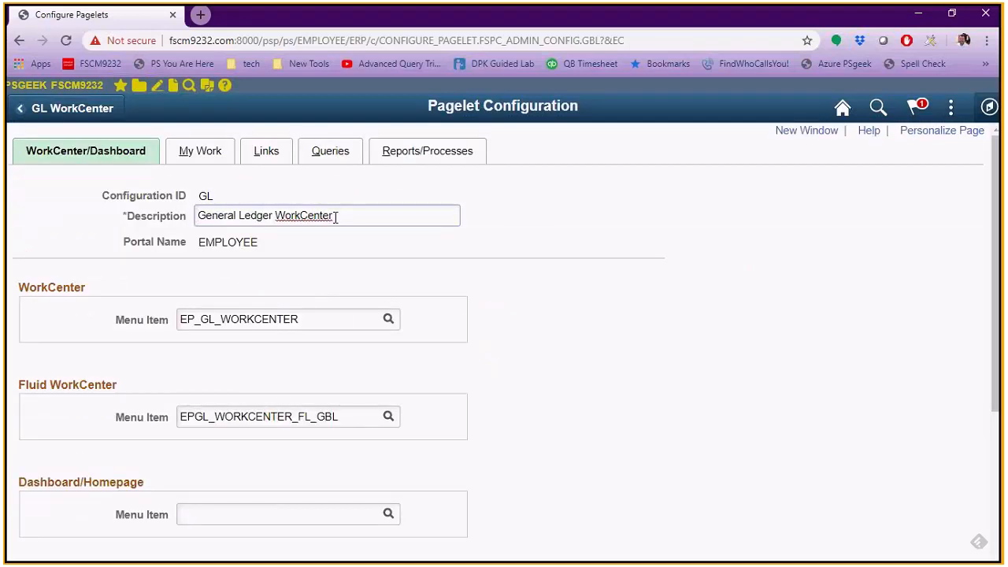
{"action": "left_click", "coordinate": [208, 155]}
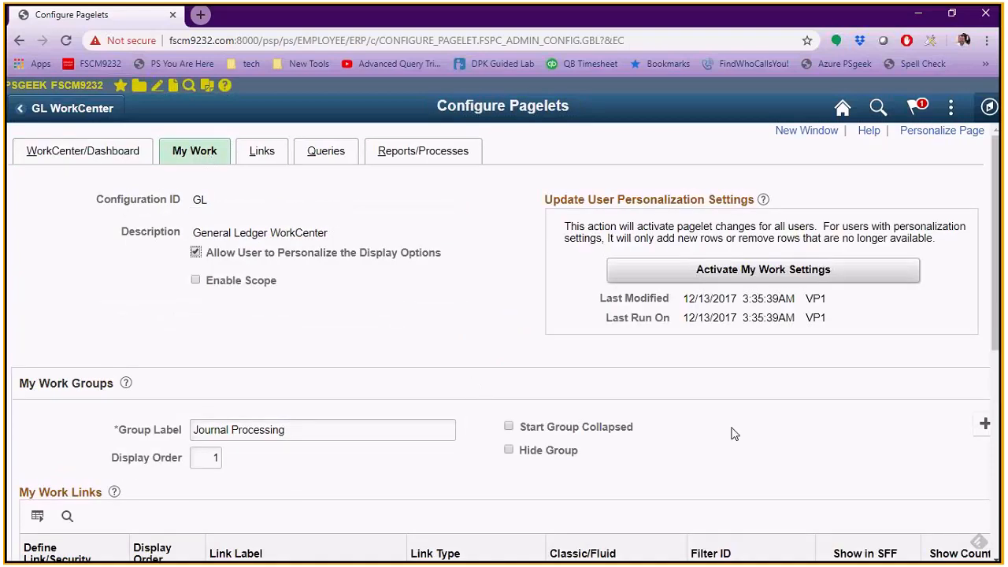
{"action": "scroll", "coordinate": [733, 431], "scroll_direction": "down", "scroll_amount": 1}
{"action": "scroll", "coordinate": [733, 432], "scroll_direction": "down", "scroll_amount": 2}
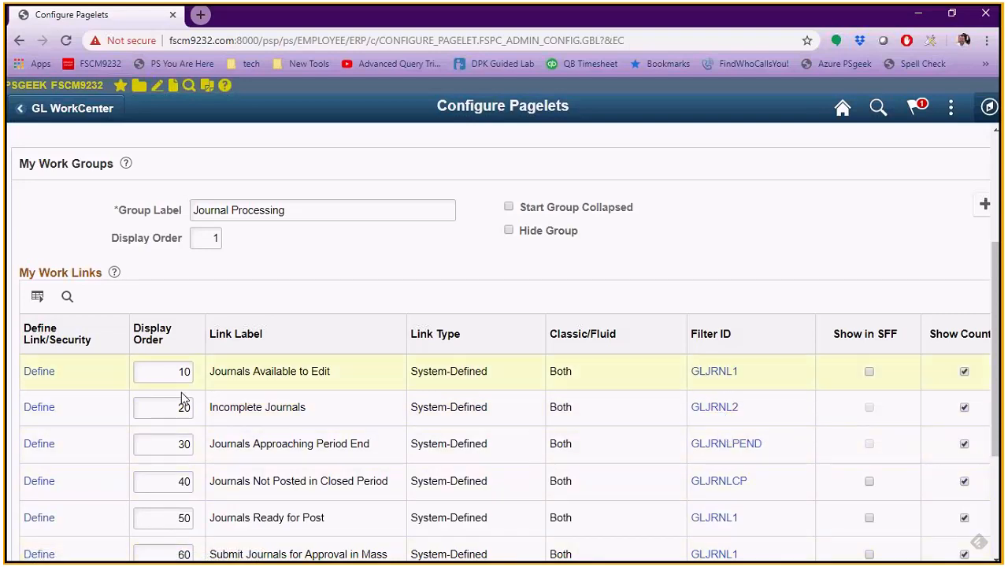
Inspect the link definition of Incomplete Journals, including its application classes and filter, and cancel without changes
{"action": "left_click", "coordinate": [38, 409]}
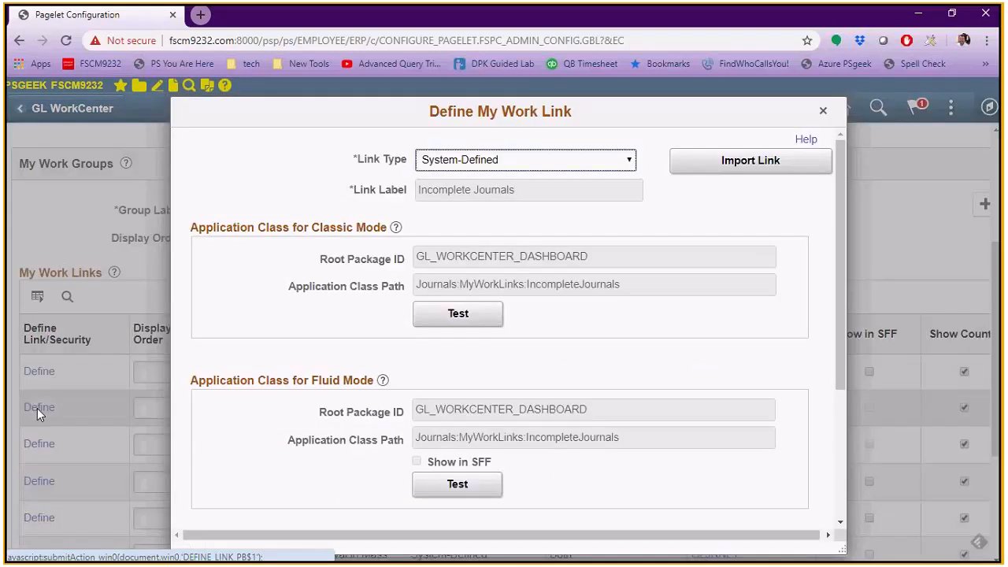
{"action": "scroll", "coordinate": [536, 409], "scroll_direction": "down", "scroll_amount": 3}
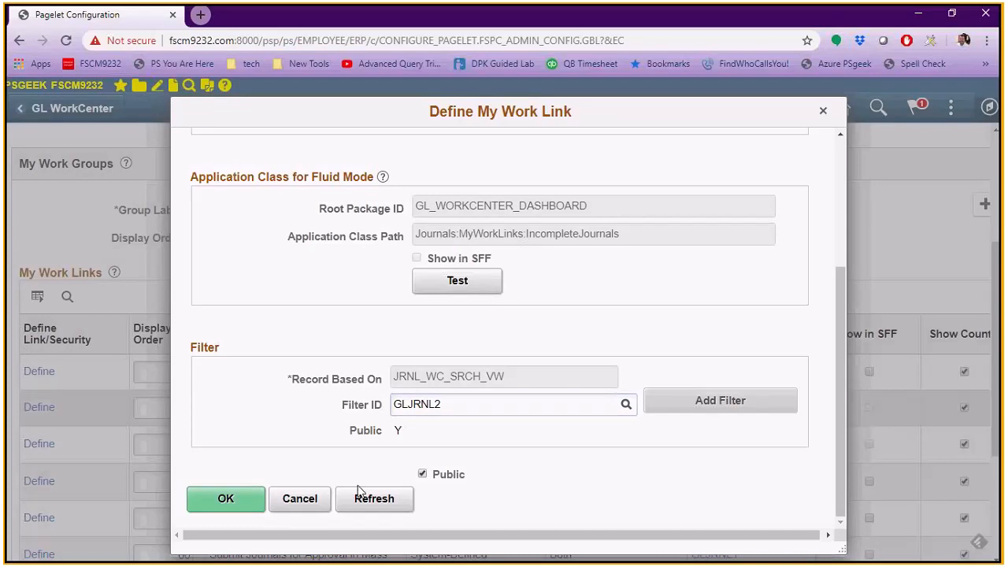
{"action": "left_click", "coordinate": [313, 504]}
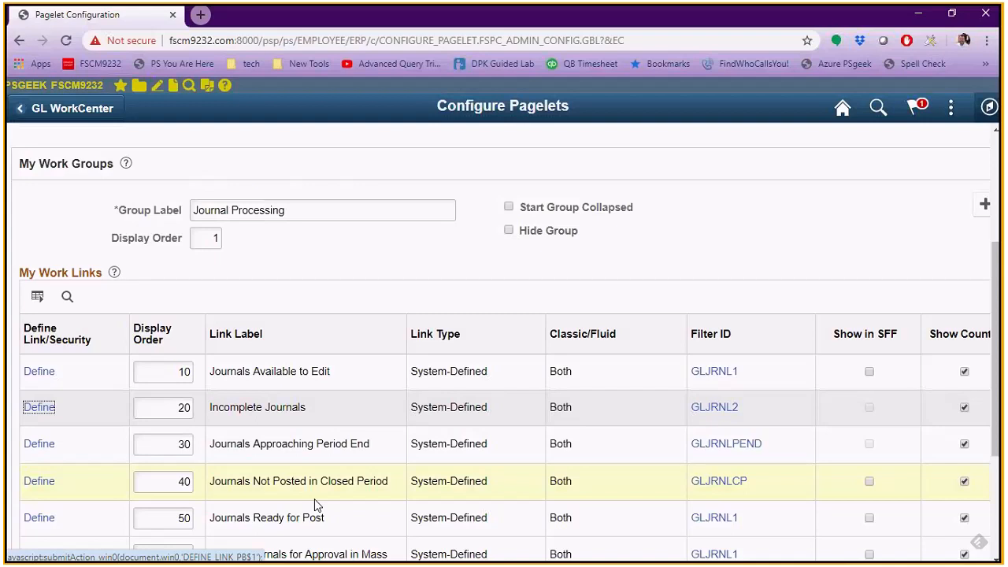
{"action": "scroll", "coordinate": [312, 503], "scroll_direction": "up", "scroll_amount": 3}
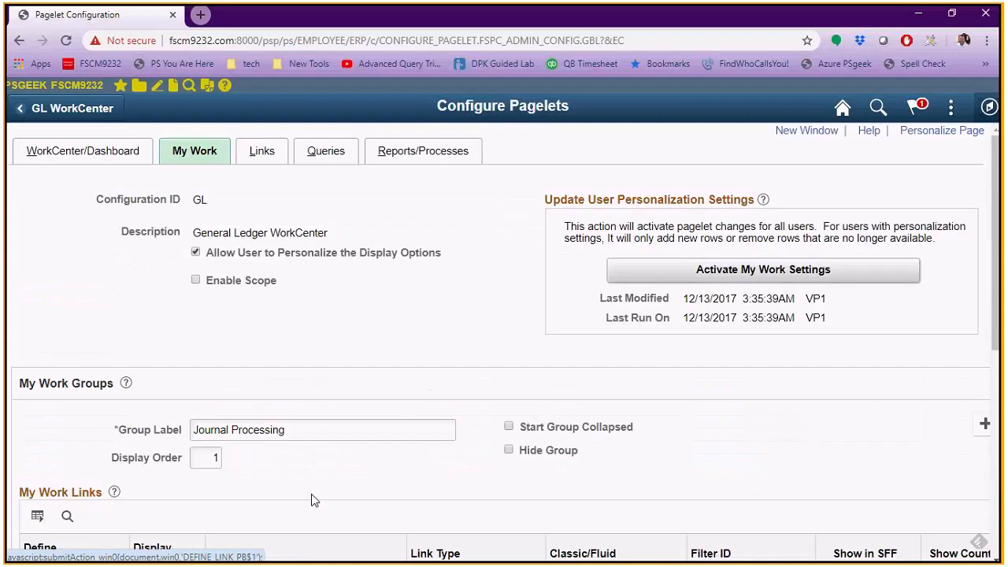
Open the GLJRNL2 filter definition by searching Configure Filter Definitions for filter IDs beginning with "gl"
{"action": "left_click", "coordinate": [990, 108]}
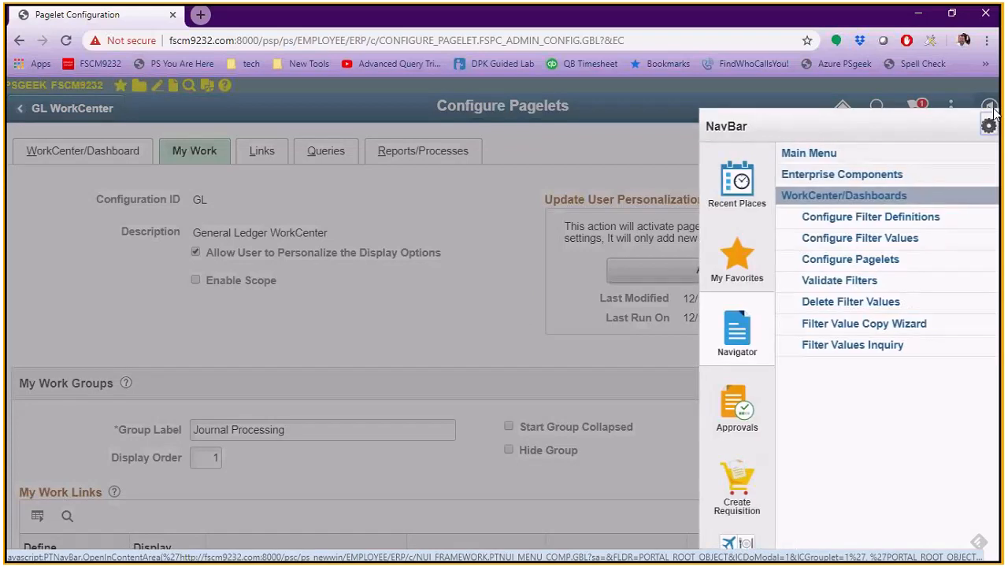
{"action": "left_click", "coordinate": [896, 224]}
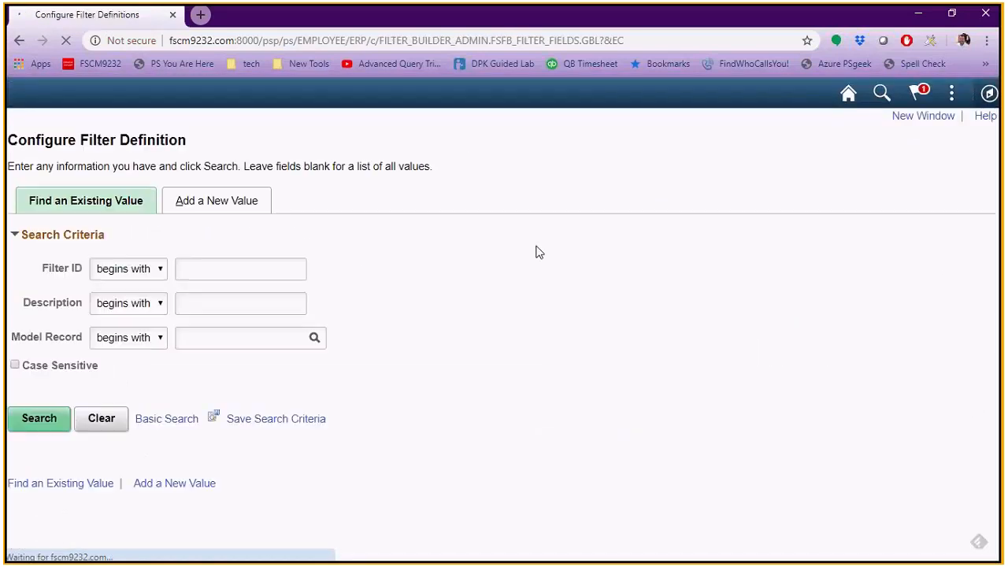
{"action": "type", "text": "gl"}
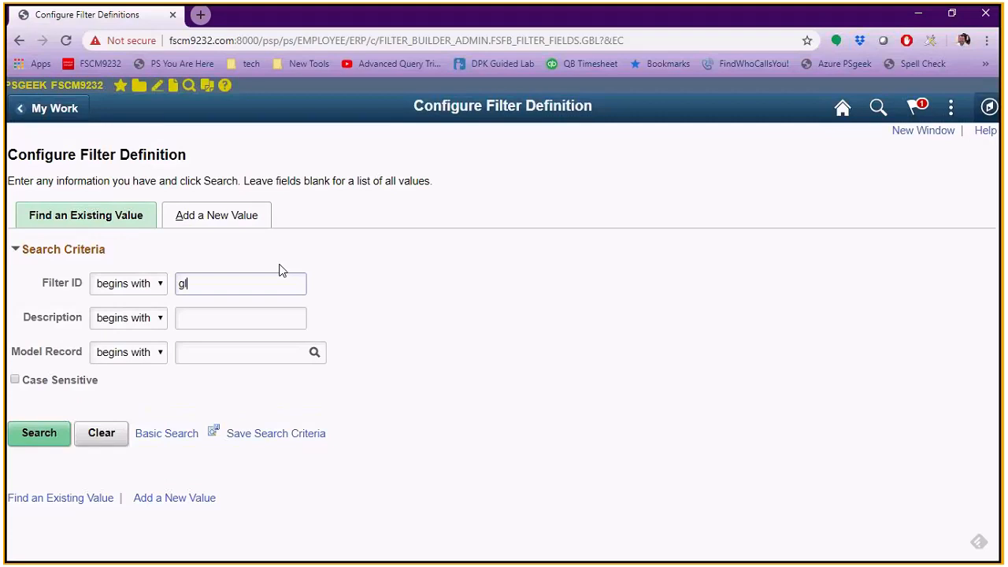
{"action": "key", "text": "Return"}
{"action": "scroll", "coordinate": [463, 350], "scroll_direction": "down", "scroll_amount": 3}
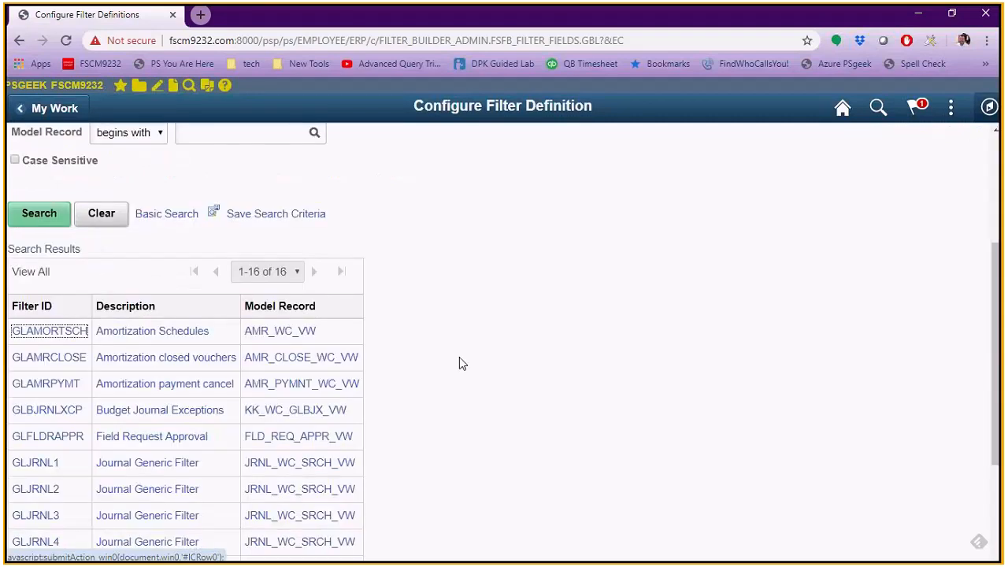
{"action": "left_click", "coordinate": [37, 493]}
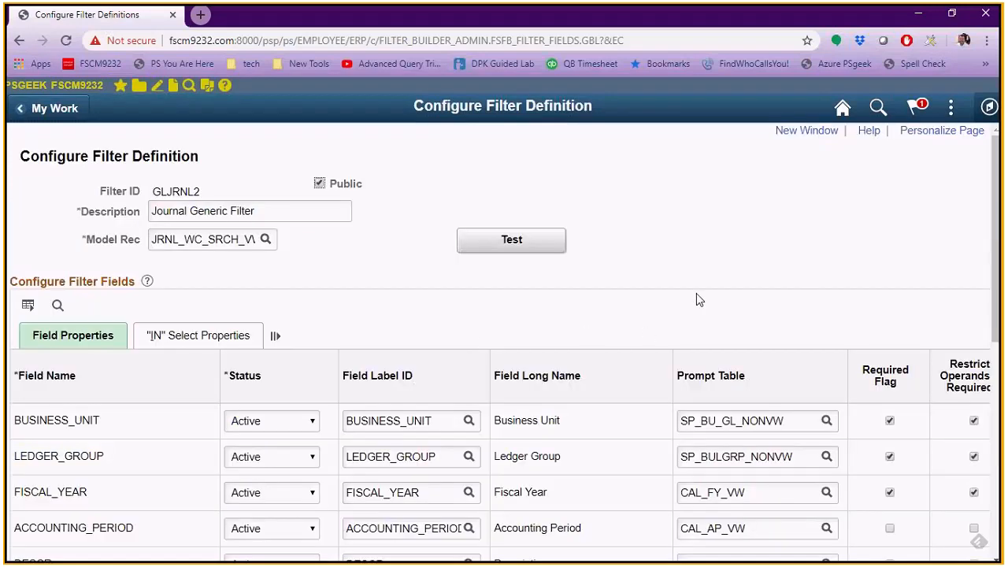
{"action": "key", "text": "ctrl+minus"}
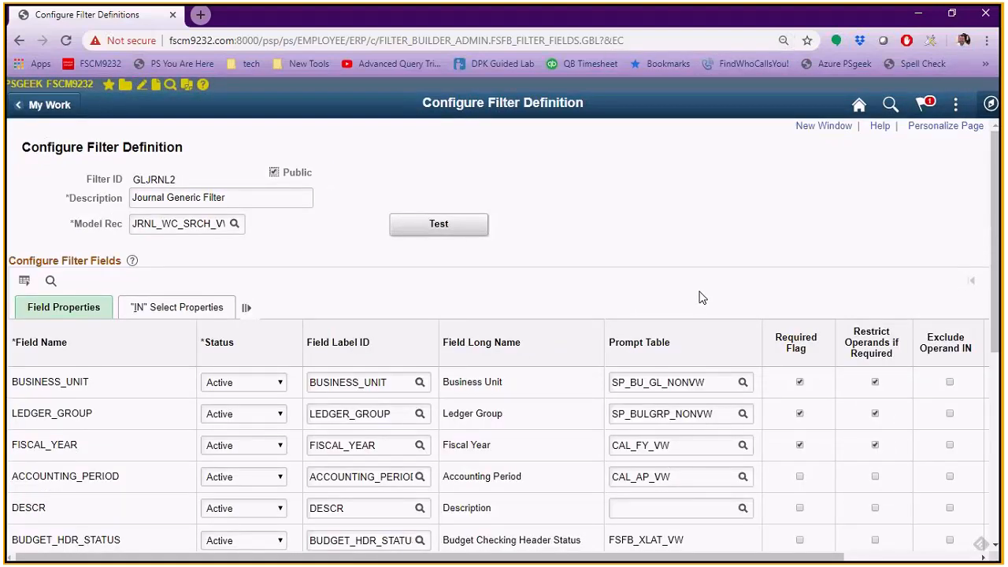
Temporarily clear the Public flag of GLJRNL2 to view the permission types offered under Filter Security, and restore the flag
{"action": "key", "text": "ctrl+minus"}
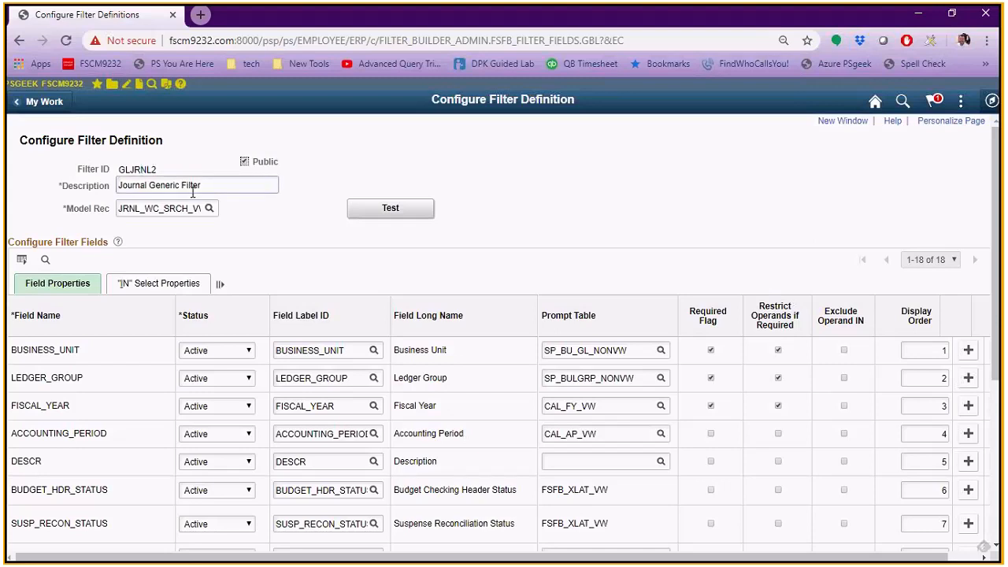
{"action": "left_click", "coordinate": [245, 163]}
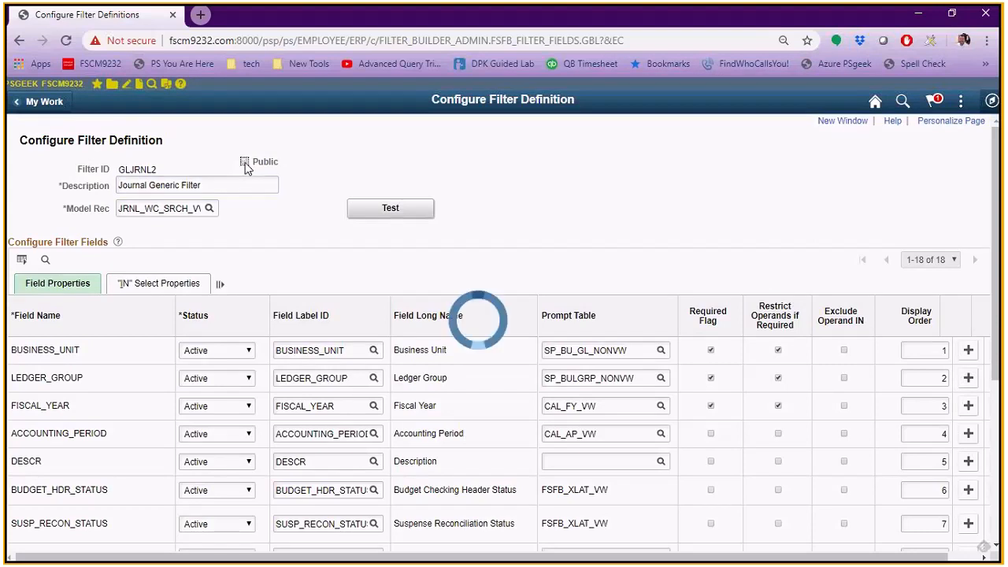
{"action": "scroll", "coordinate": [297, 223], "scroll_direction": "down", "scroll_amount": 3}
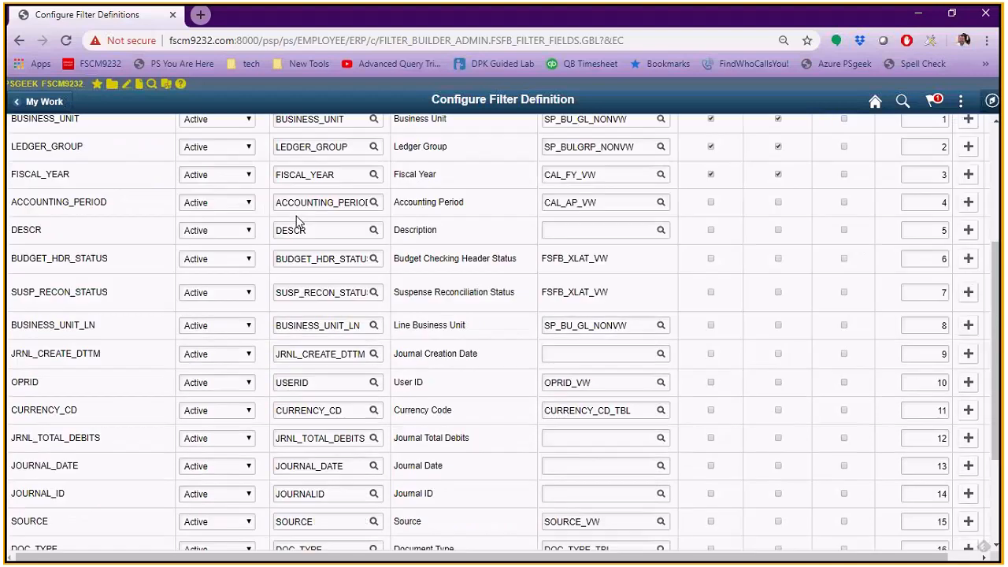
{"action": "scroll", "coordinate": [298, 223], "scroll_direction": "down", "scroll_amount": 3}
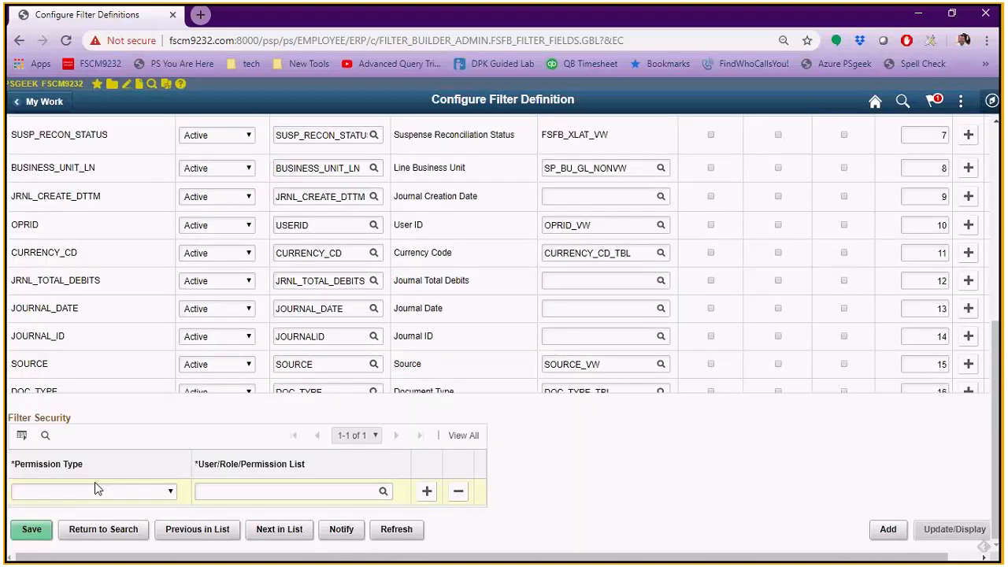
{"action": "left_click", "coordinate": [135, 491]}
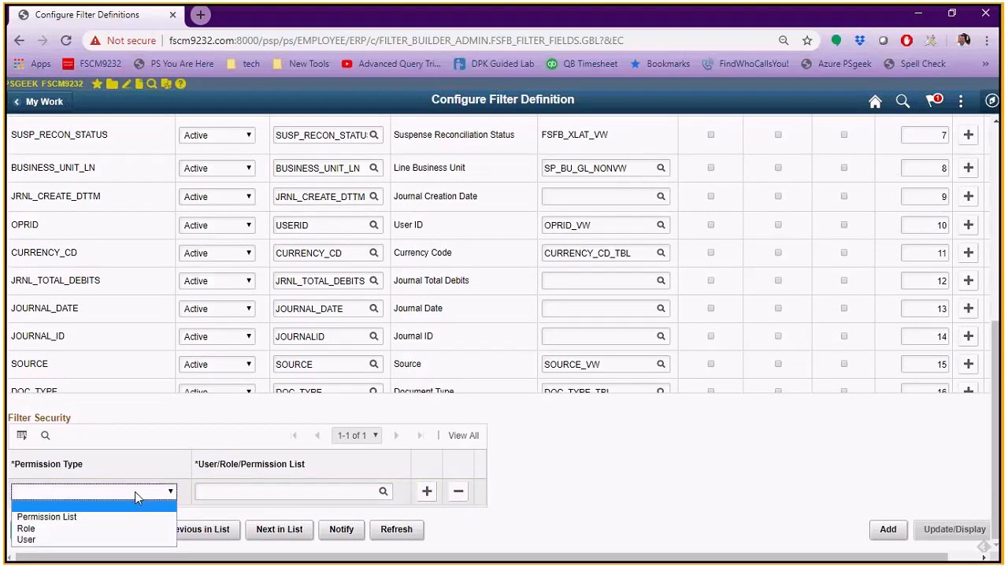
{"action": "left_click", "coordinate": [134, 454]}
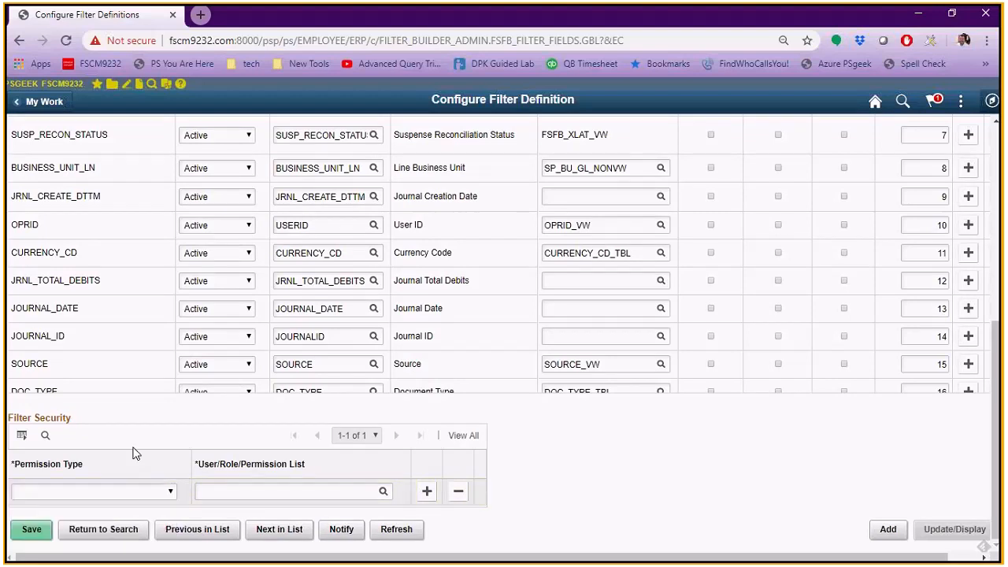
{"action": "scroll", "coordinate": [134, 454], "scroll_direction": "up", "scroll_amount": 5}
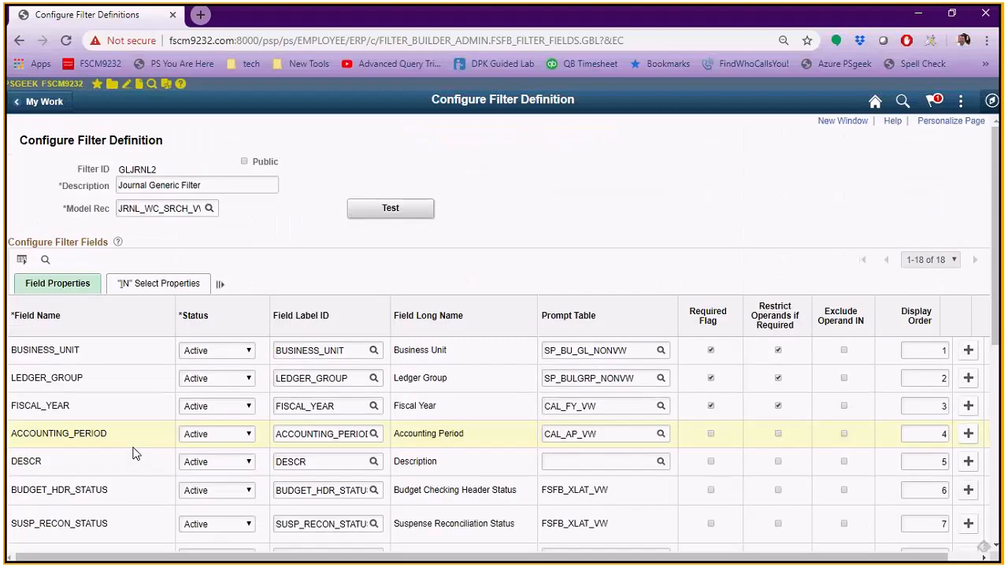
{"action": "left_click", "coordinate": [266, 162]}
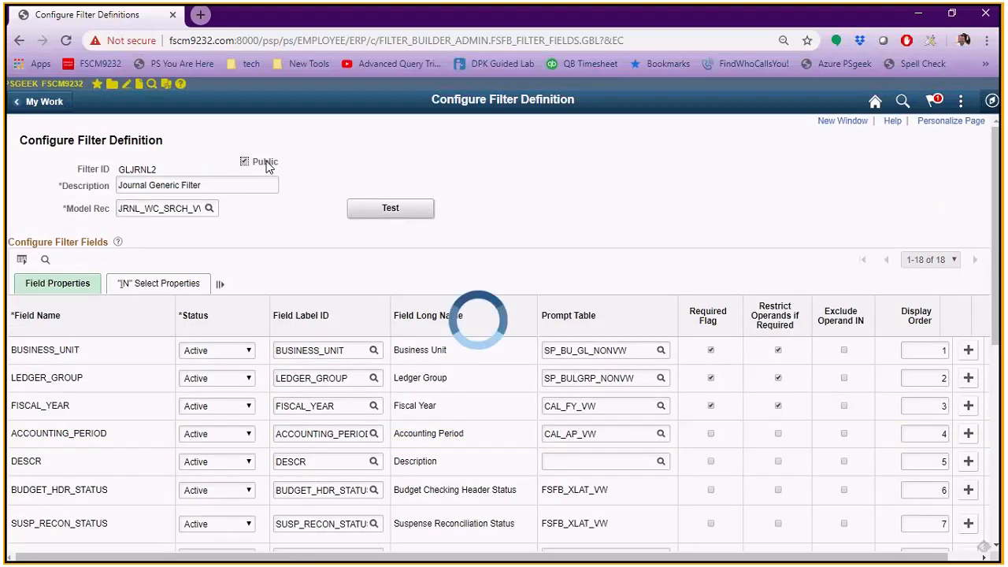
Copy the model record name JRNL_WC_SRCH_VW from the filter definition
{"action": "left_click", "coordinate": [176, 209]}
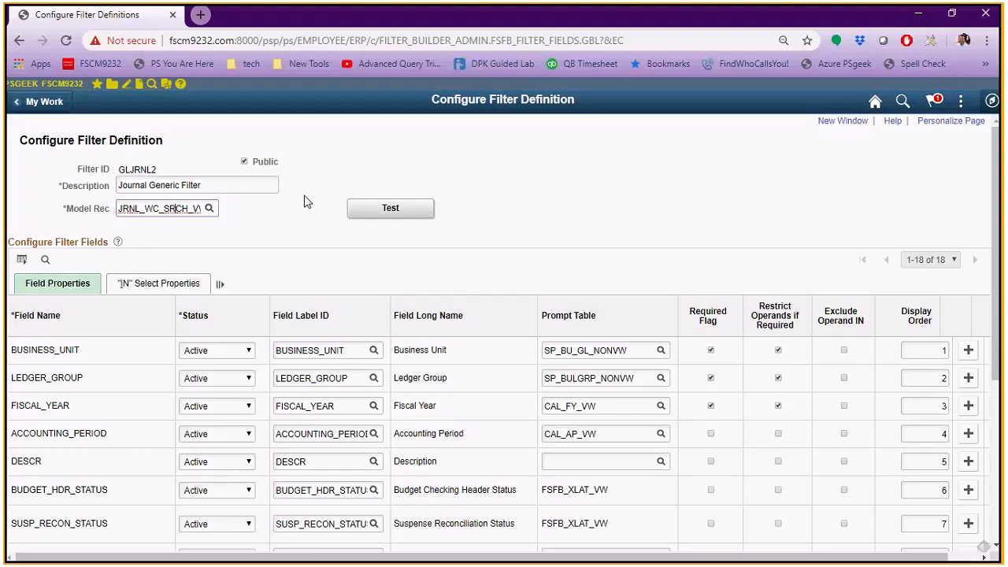
{"action": "key", "text": "ctrl+a"}
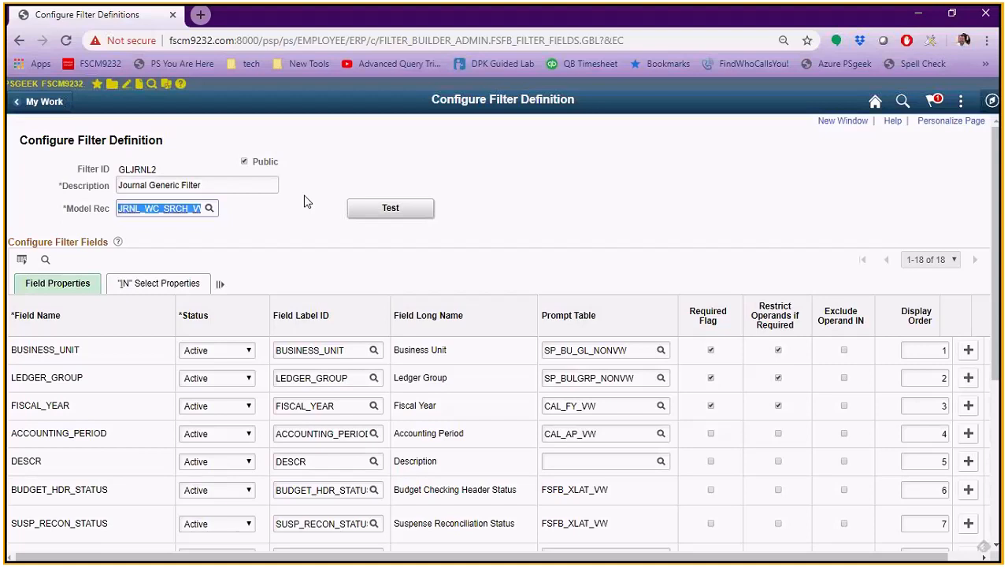
{"action": "key", "text": "Home"}
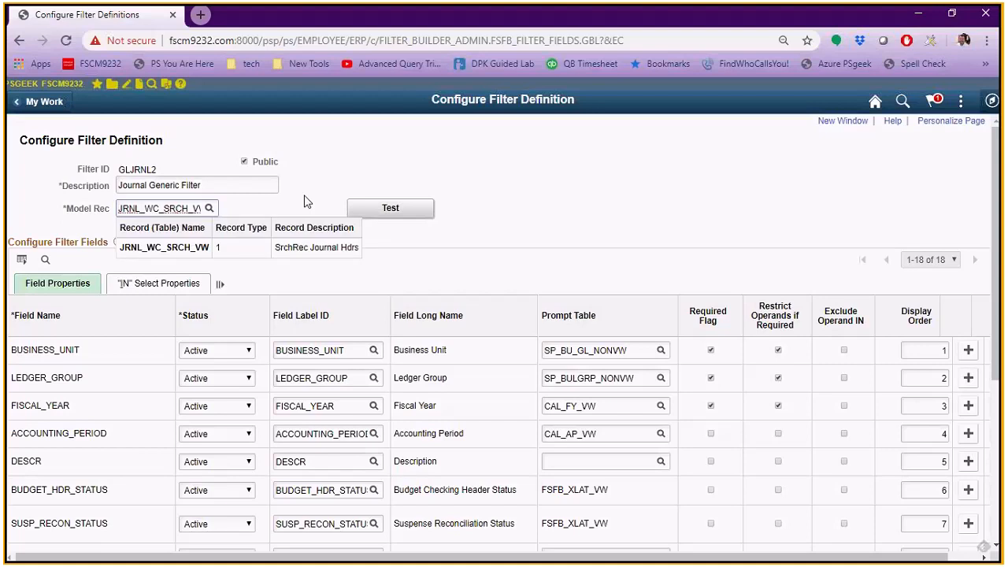
{"action": "double_click", "coordinate": [157, 208]}
{"action": "key", "text": "ctrl+c"}
Switch to Application Designer and open the record definition JRNL_WC_SRCH_VW using the copied name
{"action": "key", "text": "alt+Tab"}
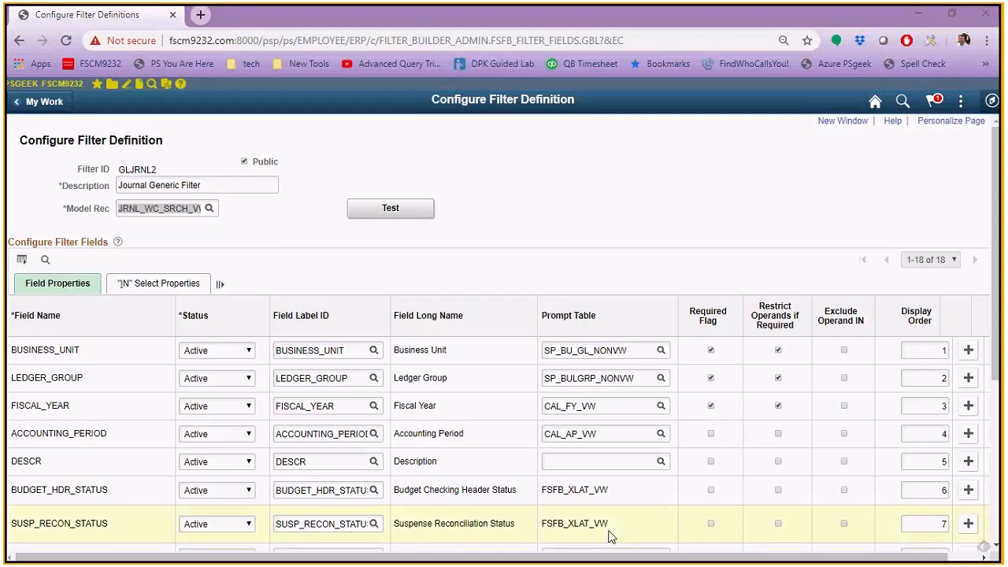
{"action": "key", "text": "alt+Tab"}
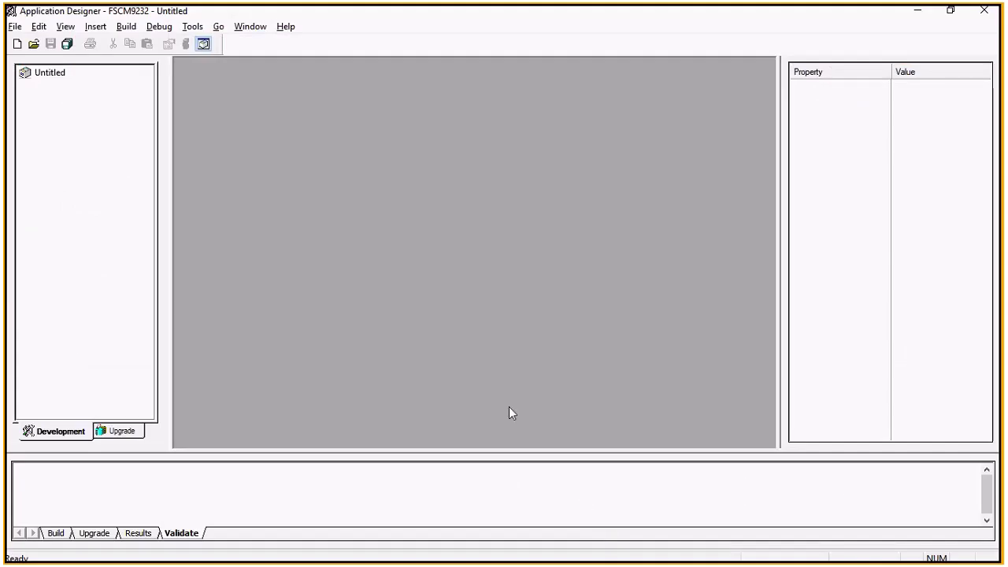
{"action": "key", "text": "alt"}
{"action": "key", "text": "f"}
{"action": "key", "text": "o"}
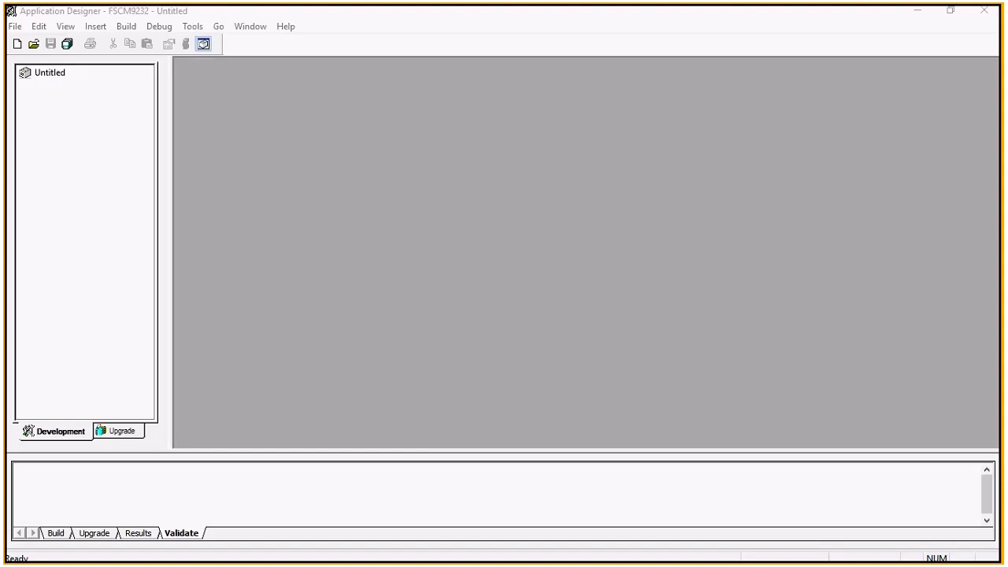
{"action": "left_click_drag", "start_coordinate": [281, 99], "coordinate": [534, 127]}
{"action": "key", "text": "r"}
{"action": "key", "text": "Tab"}
{"action": "key", "text": "ctrl+v"}
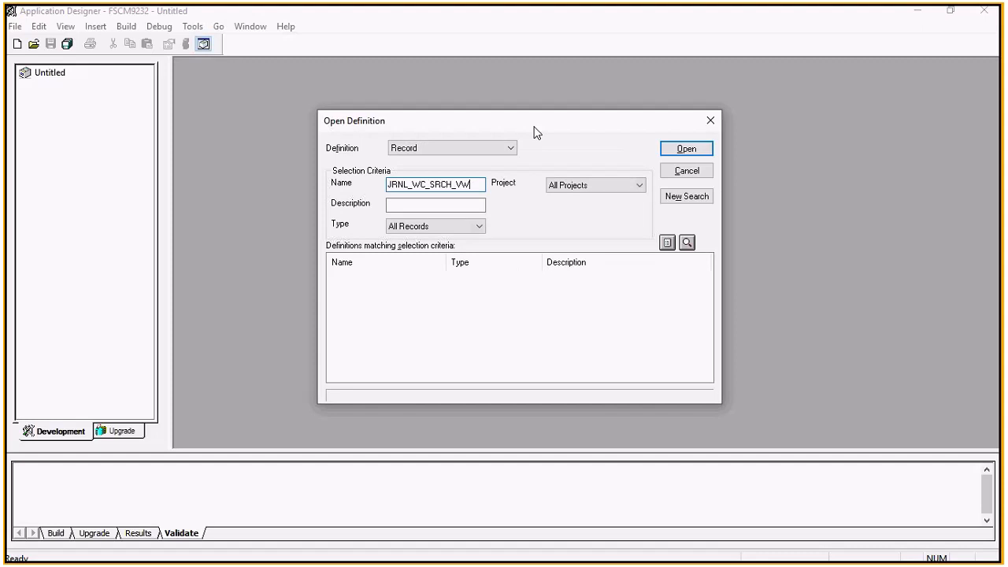
{"action": "key", "text": "Return"}
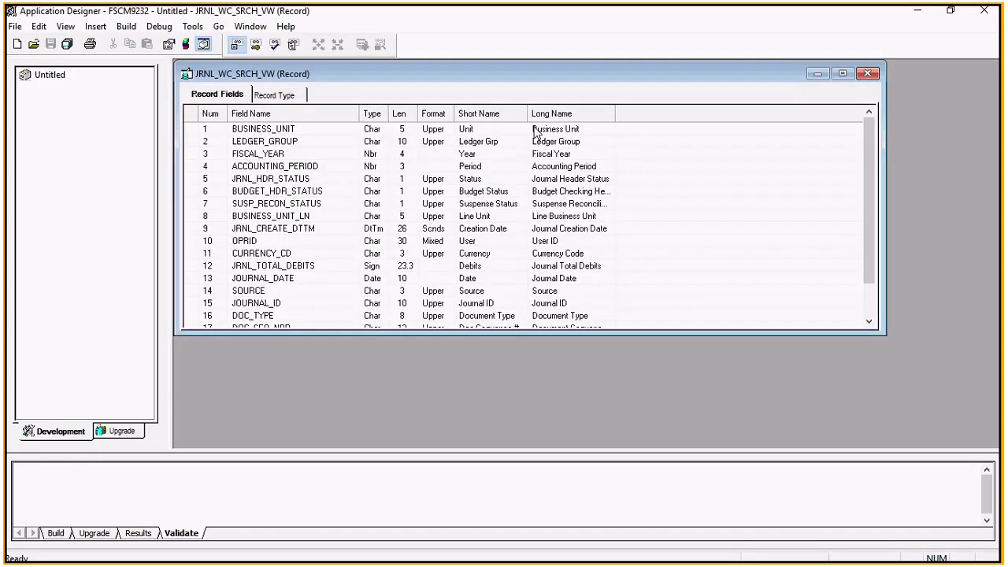
Check the record type of JRNL_WC_SRCH_VW, examine the view's SQL definition, and close the SQL editor
{"action": "left_click", "coordinate": [289, 97]}
{"action": "left_click", "coordinate": [354, 214]}
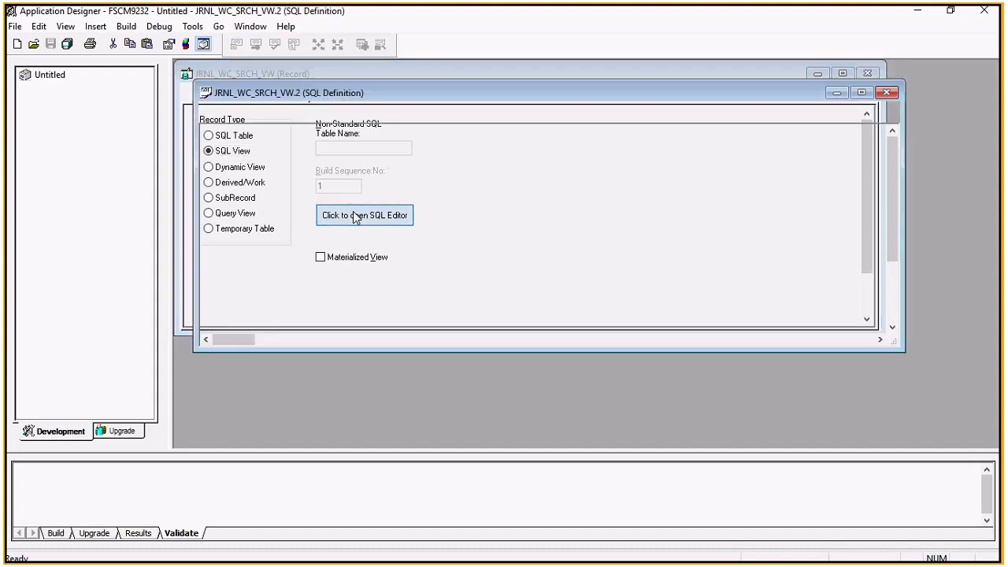
{"action": "scroll", "coordinate": [317, 295], "scroll_direction": "down", "scroll_amount": 3}
{"action": "scroll", "coordinate": [318, 268], "scroll_direction": "up", "scroll_amount": 3}
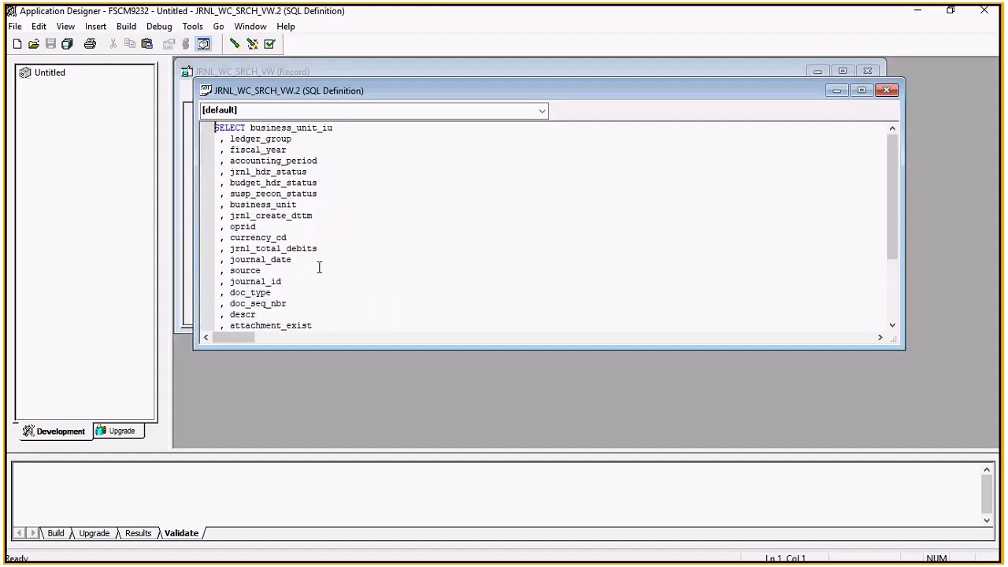
{"action": "left_click", "coordinate": [888, 92]}
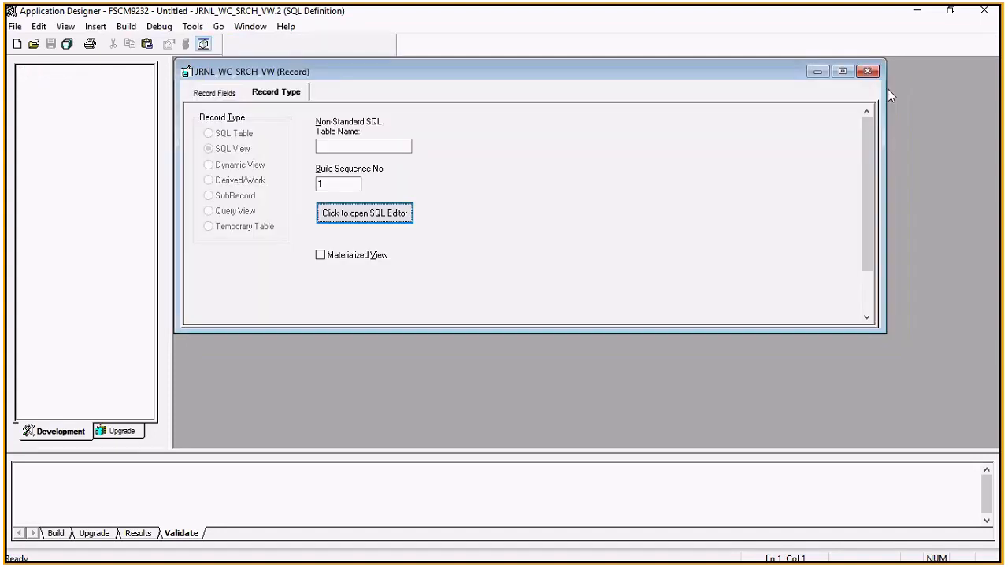
Compare the BUSINESS_UNIT prompt table in the record's field edits with the one in the browser's filter definition
{"action": "left_click", "coordinate": [215, 96]}
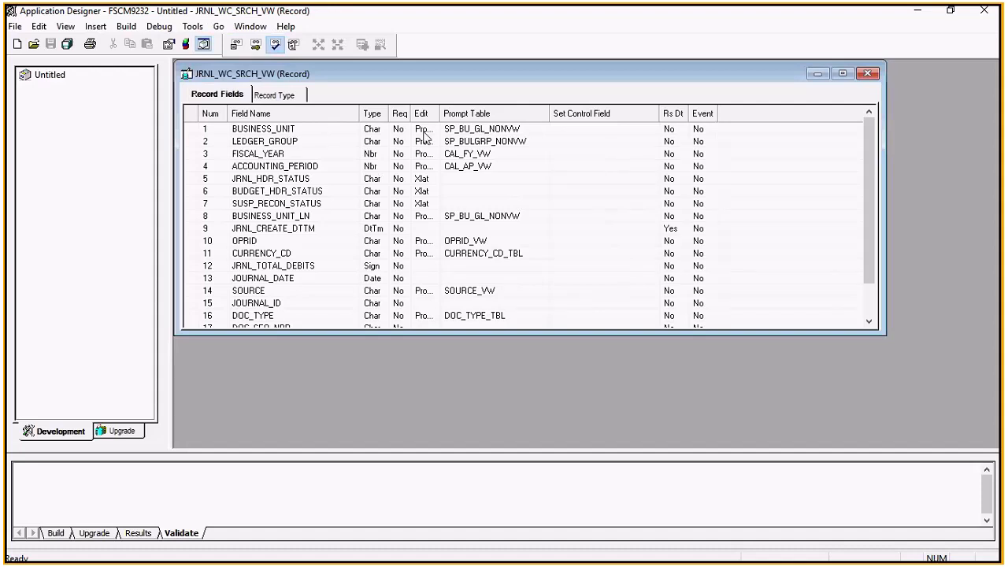
{"action": "double_click", "coordinate": [512, 132]}
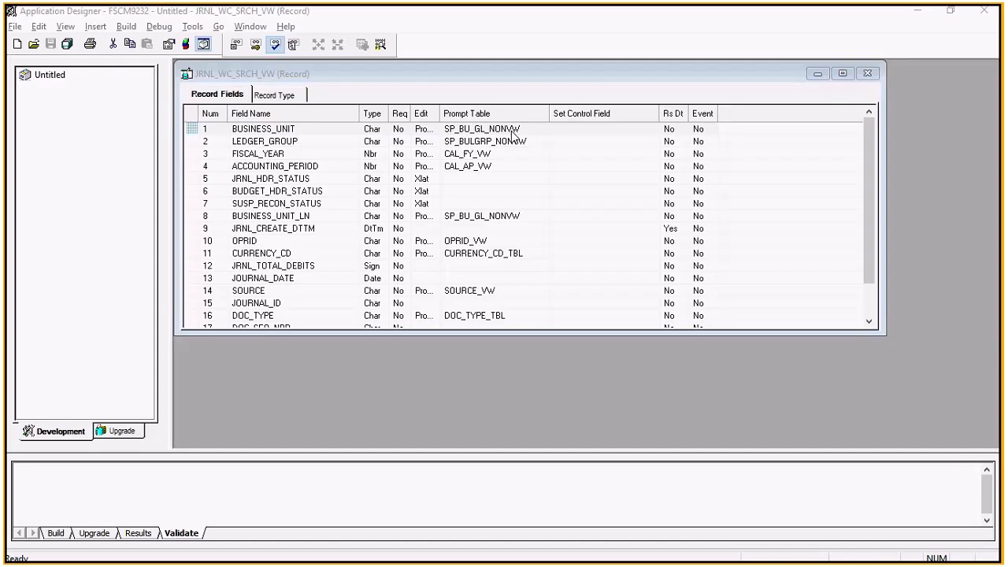
{"action": "key", "text": "alt+Tab"}
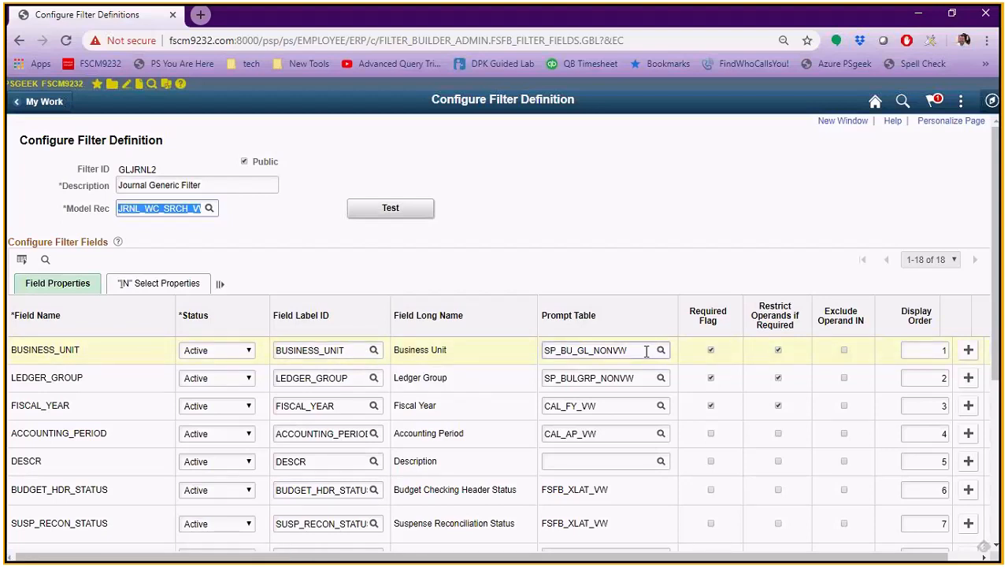
{"action": "left_click_drag", "start_coordinate": [646, 351], "coordinate": [543, 351]}
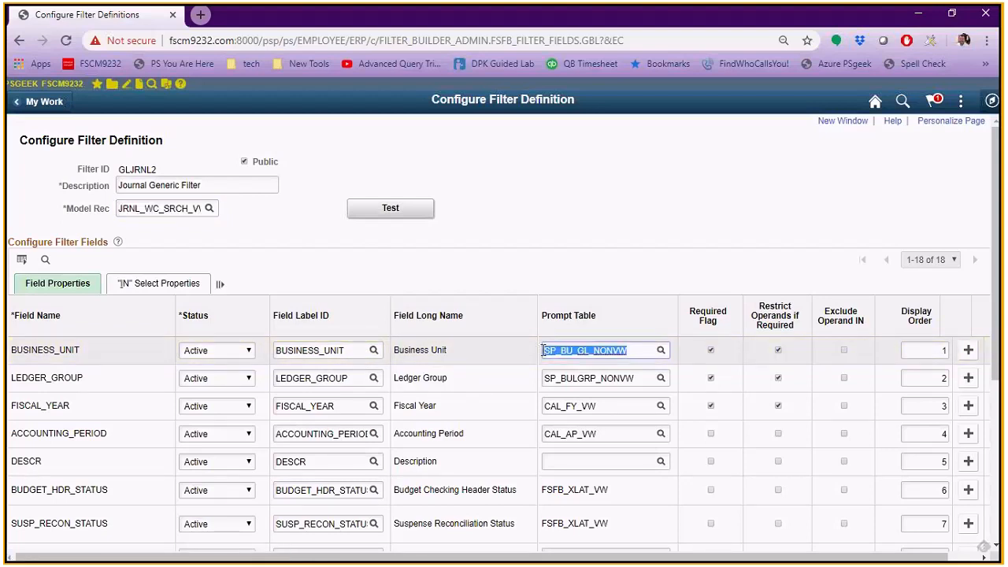
{"action": "left_click", "coordinate": [637, 350]}
{"action": "left_click_drag", "start_coordinate": [637, 351], "coordinate": [523, 348]}
{"action": "key", "text": "alt+Tab"}
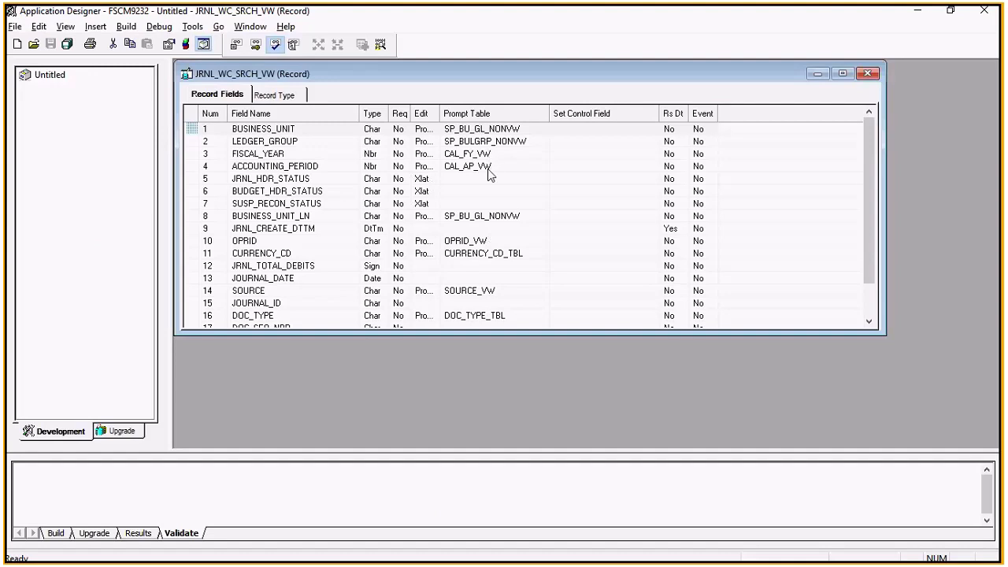
Back in the browser's filter definition, look up the available field label IDs for BUSINESS_UNIT and FISCAL_YEAR without selecting any
{"action": "key", "text": "alt+Tab"}
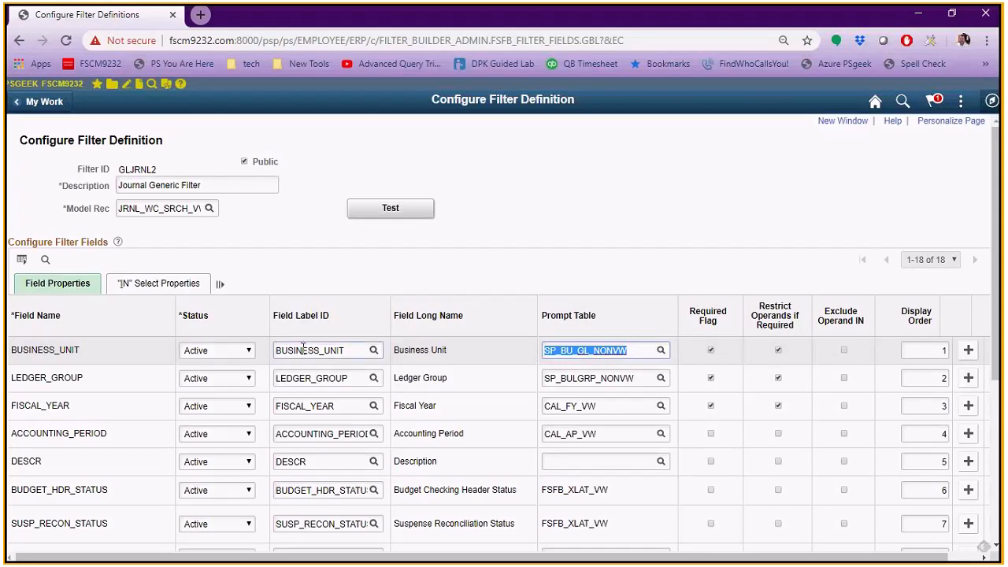
{"action": "left_click", "coordinate": [346, 349]}
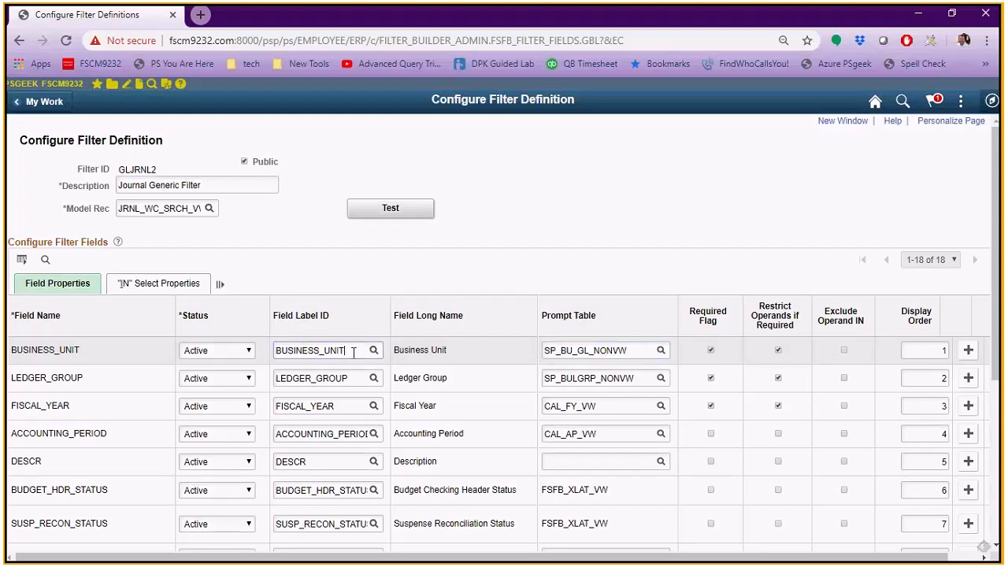
{"action": "left_click", "coordinate": [374, 350]}
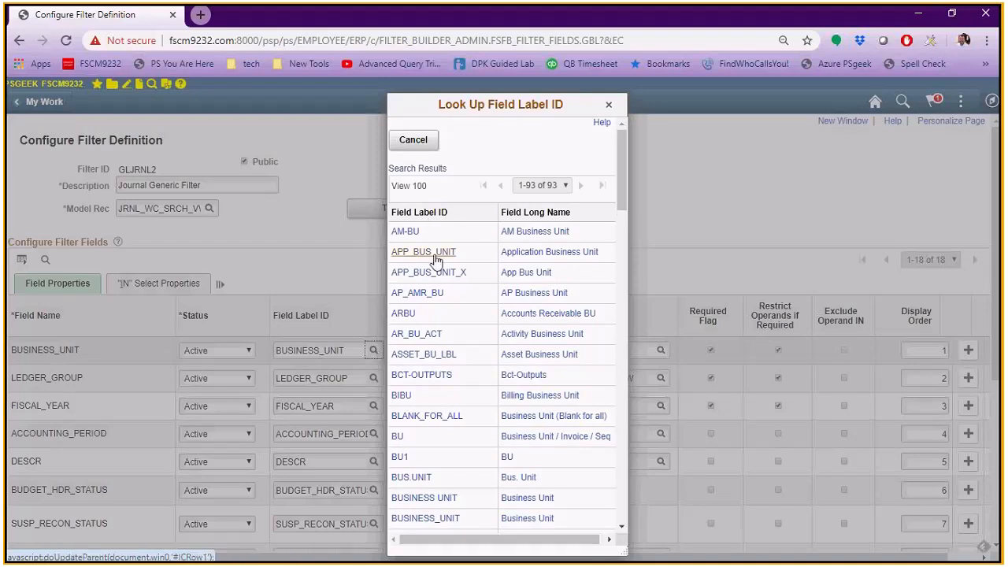
{"action": "scroll", "coordinate": [471, 474], "scroll_direction": "down", "scroll_amount": 3}
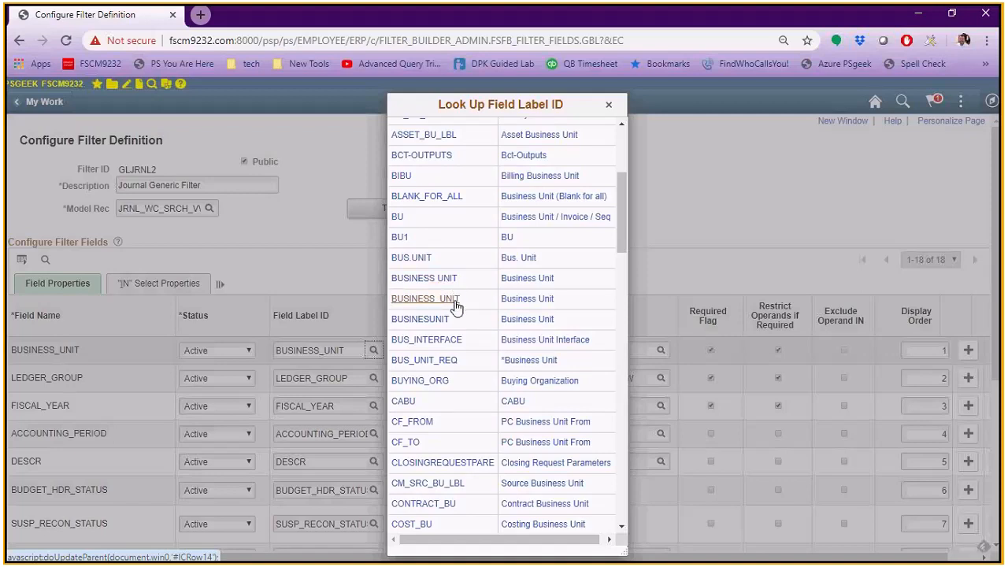
{"action": "left_click", "coordinate": [611, 103]}
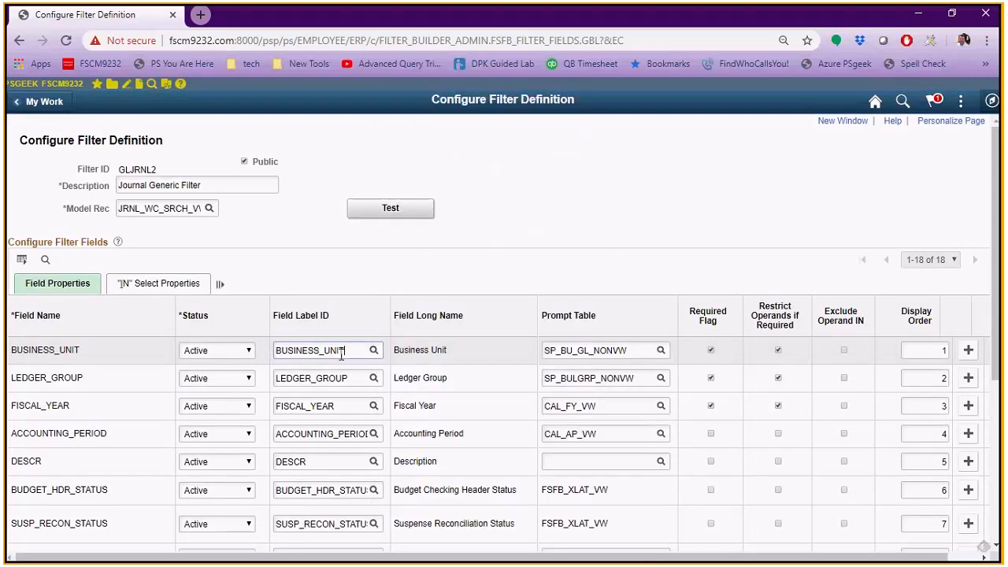
{"action": "left_click", "coordinate": [374, 407]}
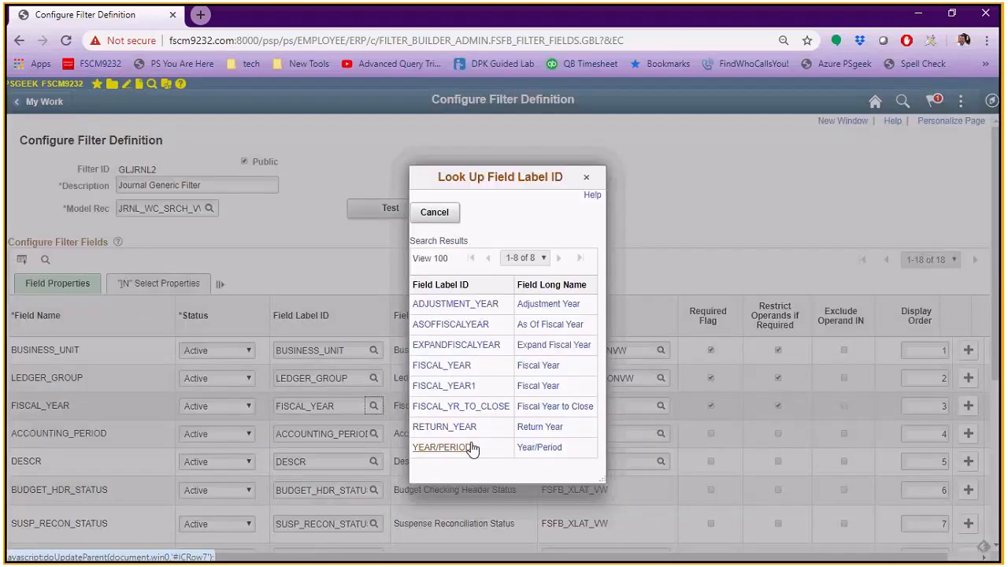
{"action": "left_click", "coordinate": [588, 179]}
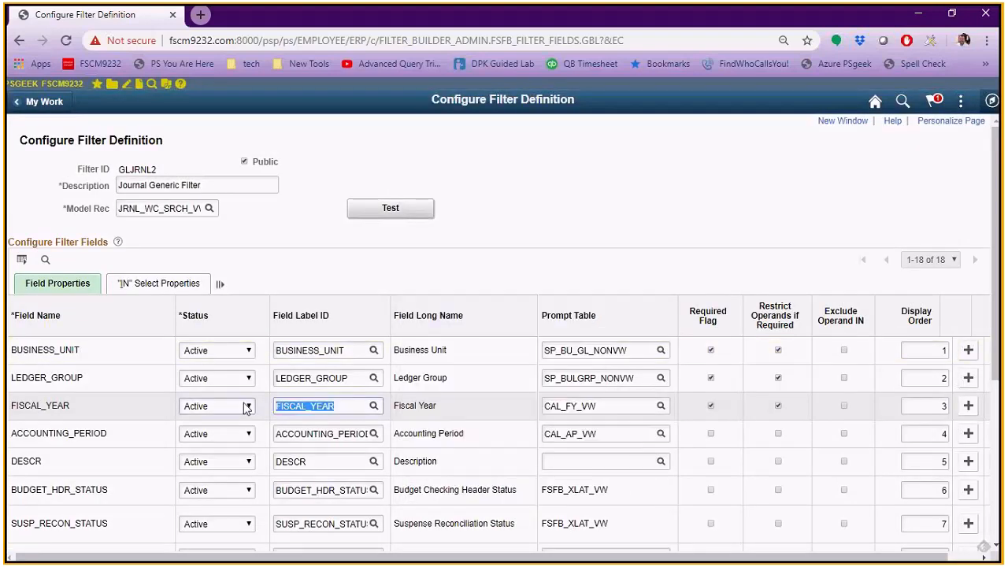
Switch to Application Designer, open the FISCAL_YEAR field definition, and examine its field labels and default label
{"action": "key", "text": "alt+Tab"}
{"action": "key", "text": "ctrl+o"}
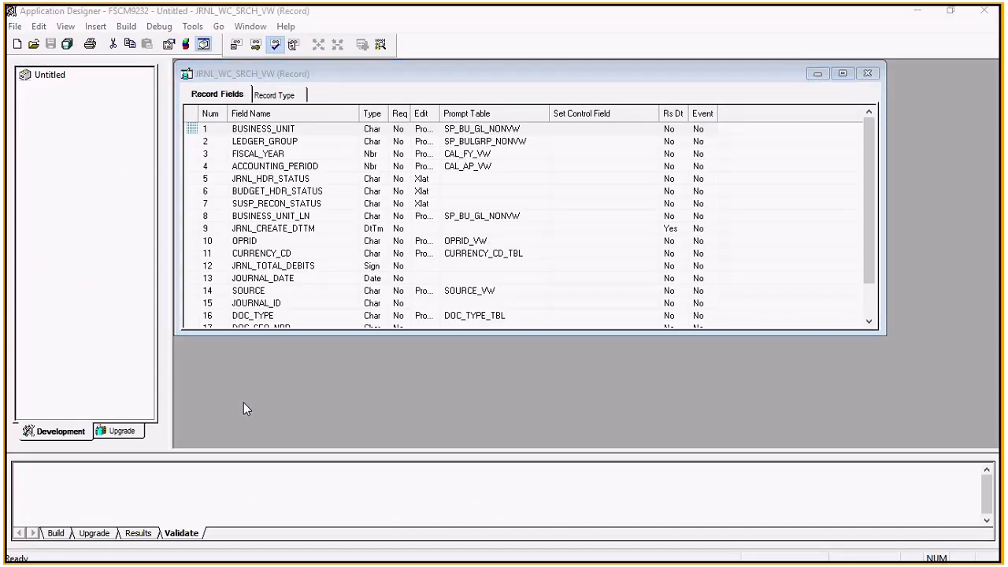
{"action": "left_click_drag", "start_coordinate": [406, 561], "coordinate": [565, 123]}
{"action": "key", "text": "f"}
{"action": "key", "text": "Tab"}
{"action": "type", "text": "FISCAL_YEAR"}
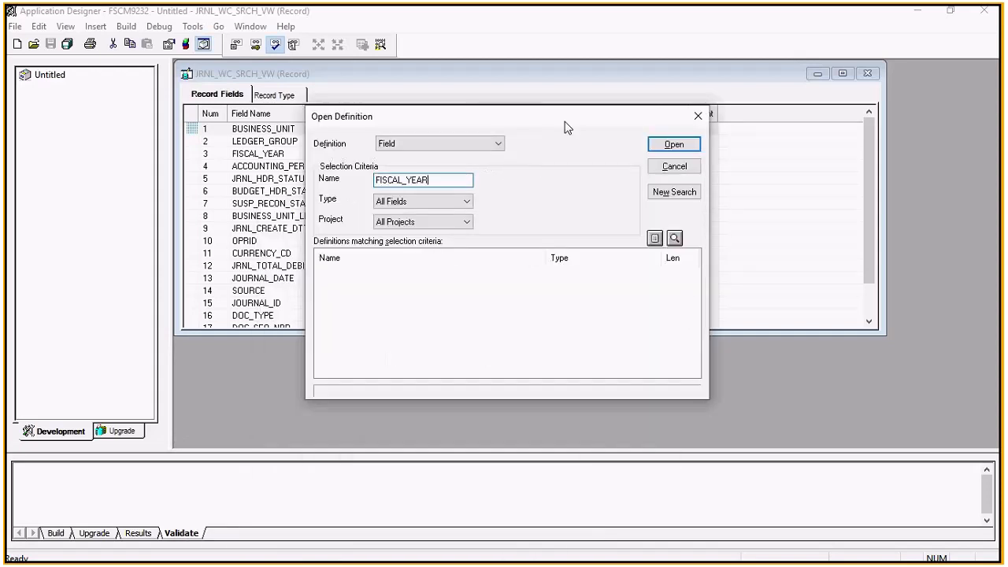
{"action": "key", "text": "Return"}
{"action": "double_click", "coordinate": [358, 273]}
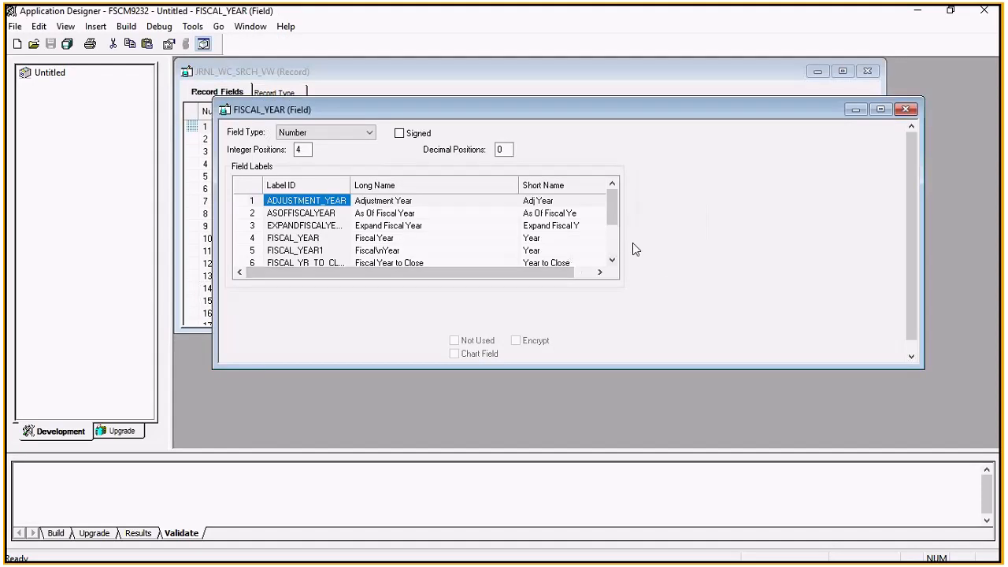
{"action": "left_click_drag", "start_coordinate": [614, 217], "coordinate": [621, 198]}
{"action": "left_click", "coordinate": [587, 272]}
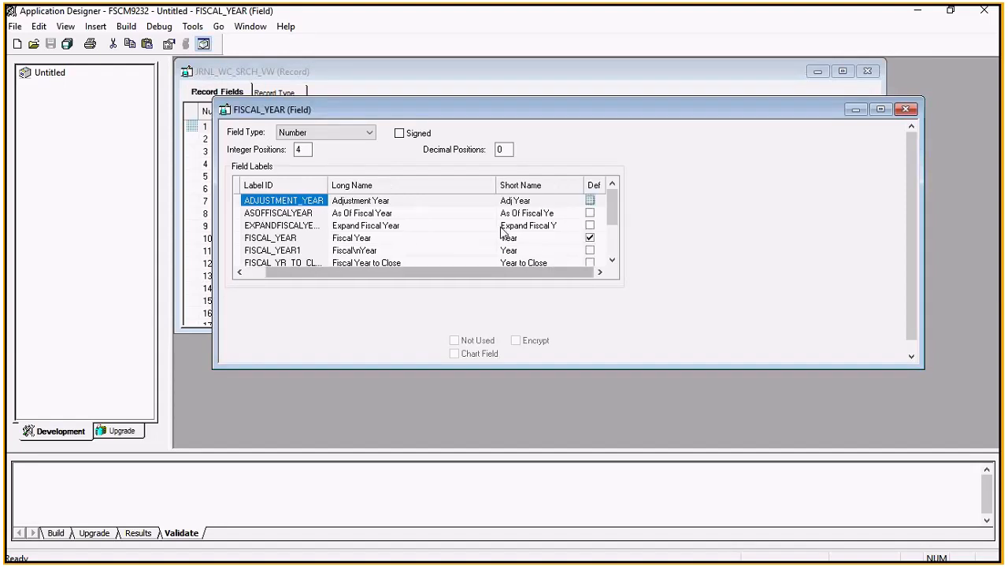
Switch from Application Designer to the browser, test the filter to check the Fiscal Year label, and close the test
{"action": "left_click_drag", "start_coordinate": [405, 271], "coordinate": [353, 269]}
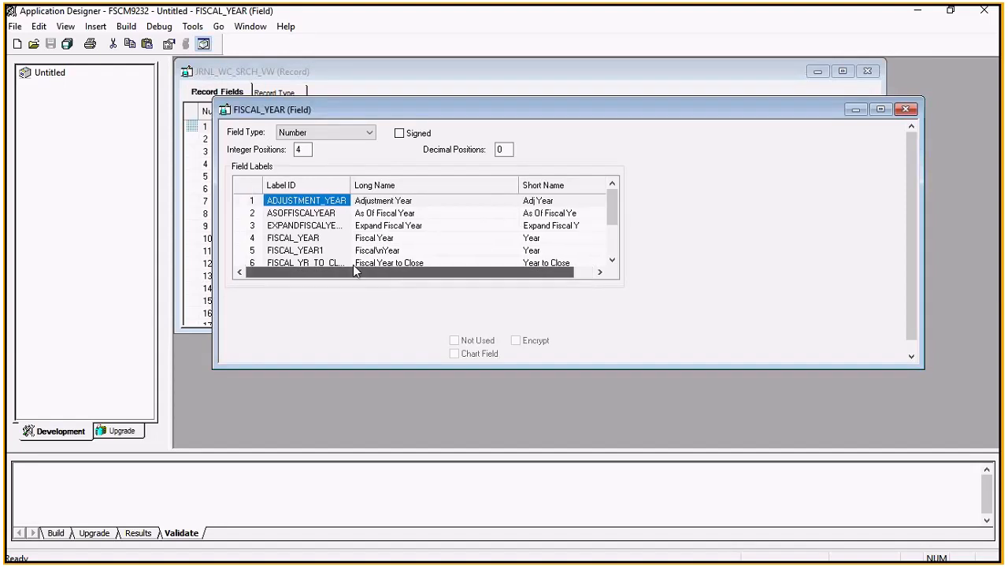
{"action": "key", "text": "alt+Tab"}
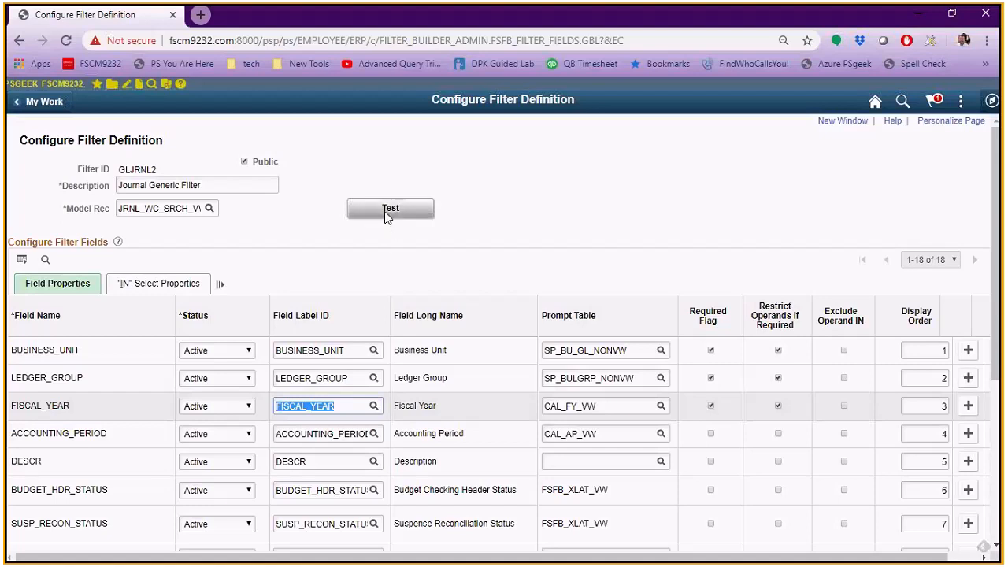
{"action": "left_click", "coordinate": [384, 212]}
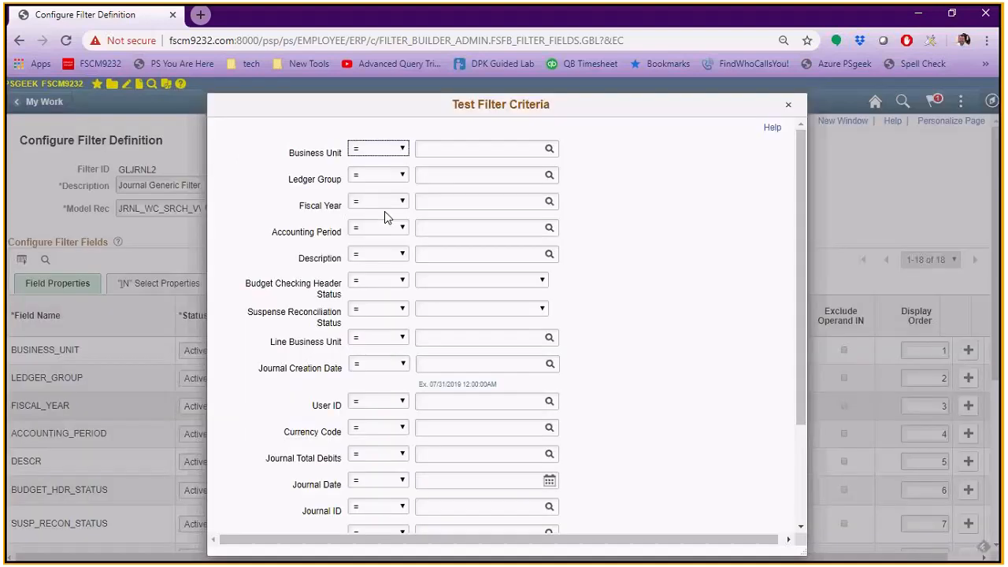
{"action": "left_click_drag", "start_coordinate": [300, 205], "coordinate": [342, 207]}
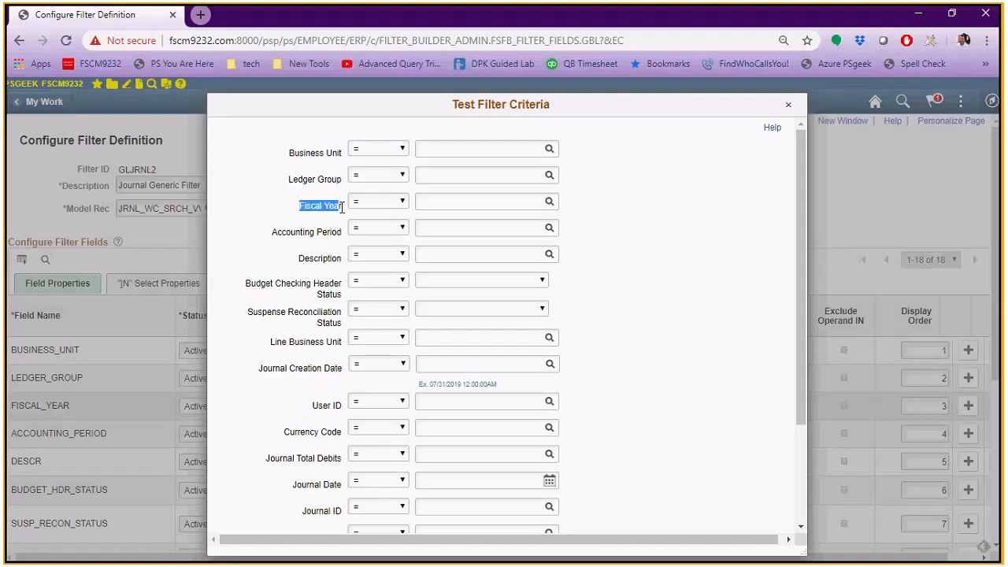
{"action": "left_click", "coordinate": [787, 107]}
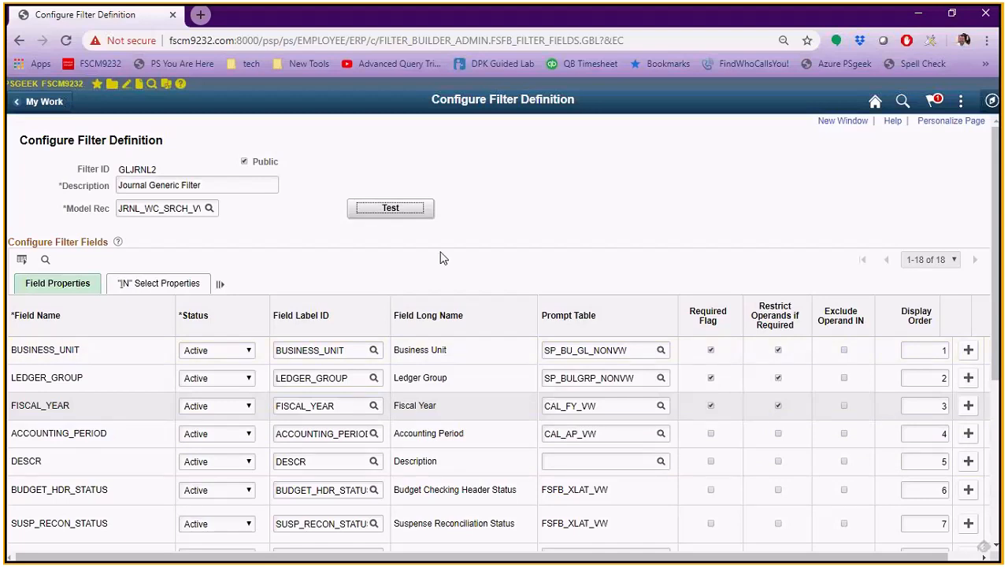
Test the filter again, compare the operators offered for Business Unit, Fiscal Year and Accounting Period, and close the test
{"action": "left_click", "coordinate": [399, 211]}
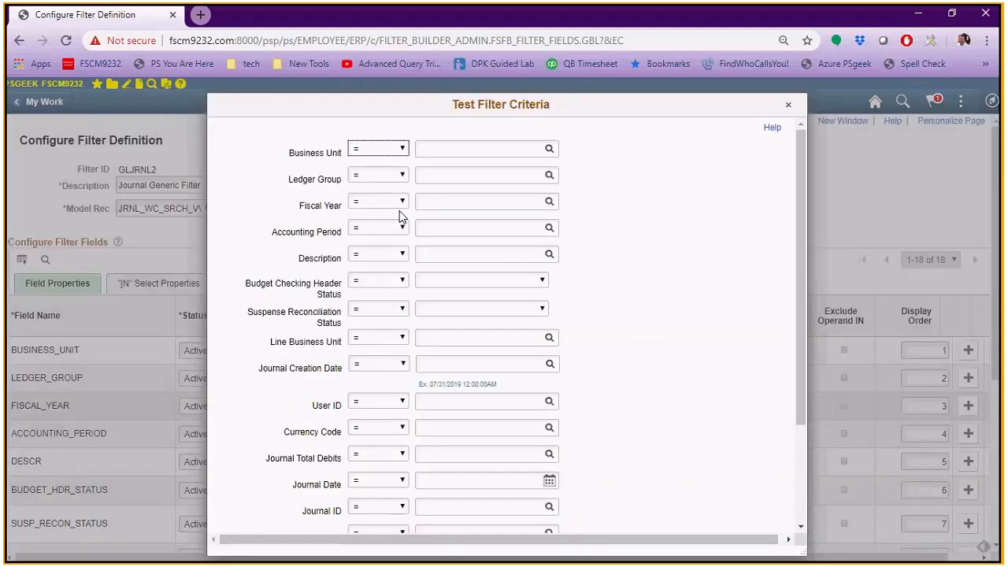
{"action": "left_click", "coordinate": [404, 150]}
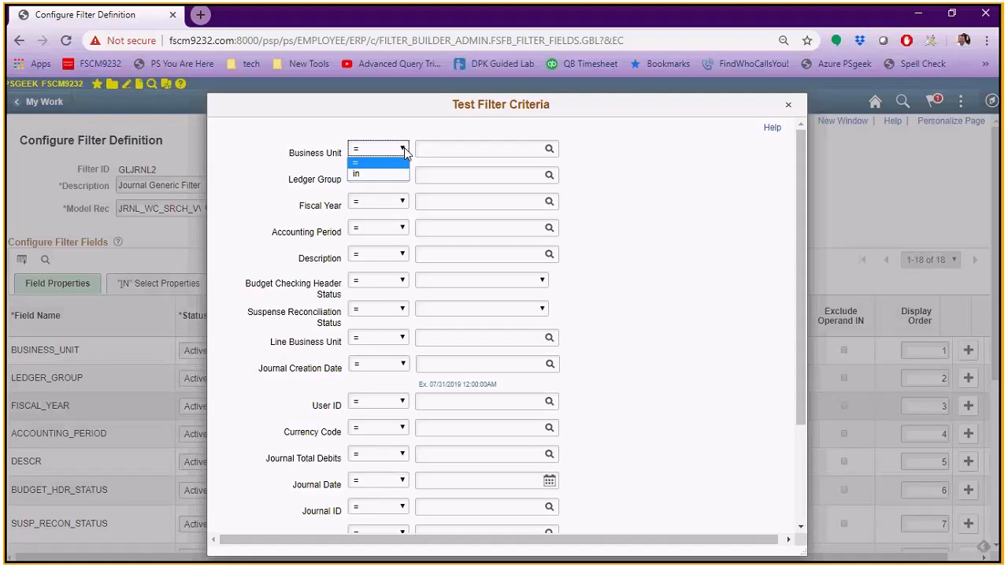
{"action": "left_click", "coordinate": [431, 149]}
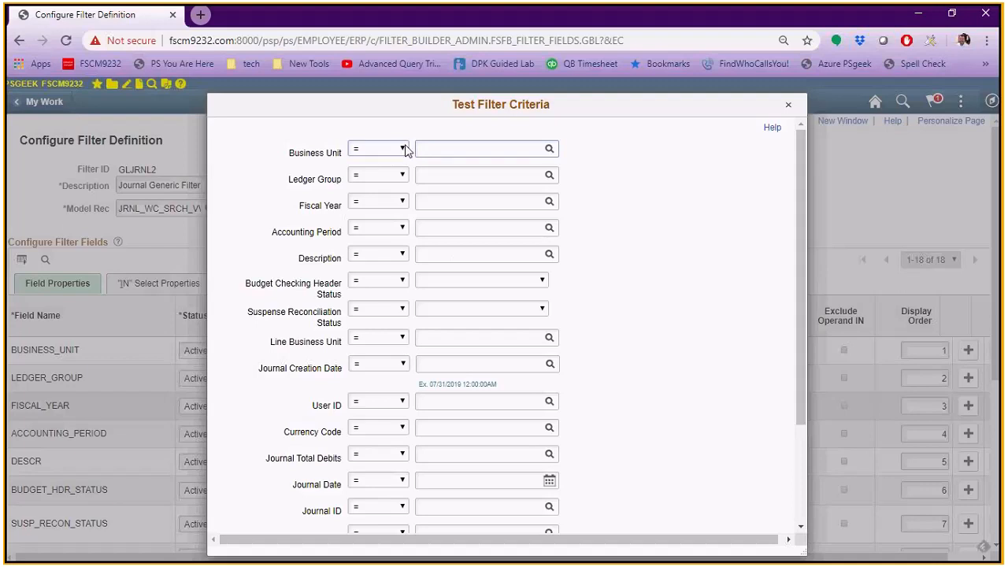
{"action": "left_click", "coordinate": [425, 150]}
{"action": "left_click", "coordinate": [404, 201]}
{"action": "left_click", "coordinate": [404, 215]}
{"action": "left_click", "coordinate": [402, 229]}
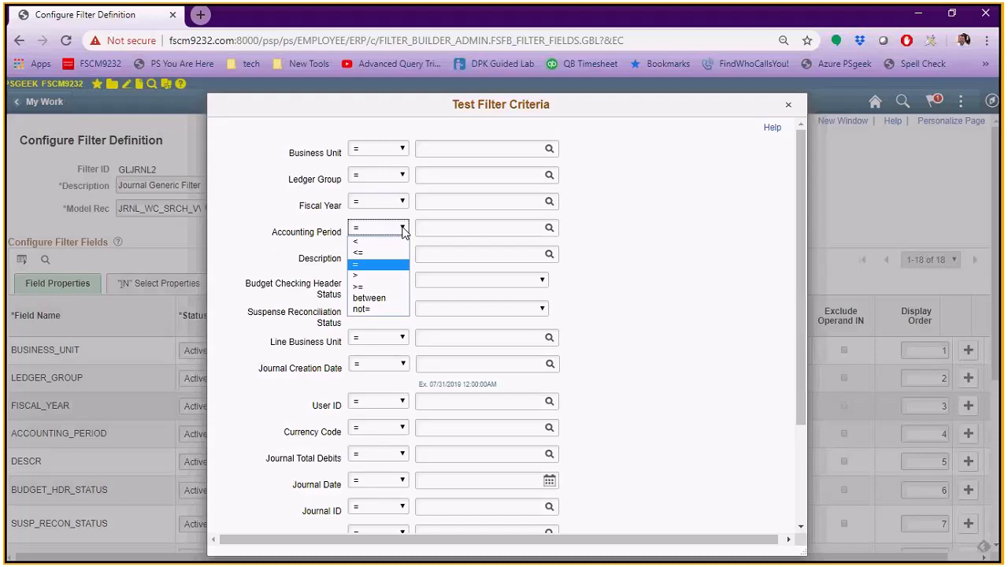
{"action": "left_click", "coordinate": [403, 229]}
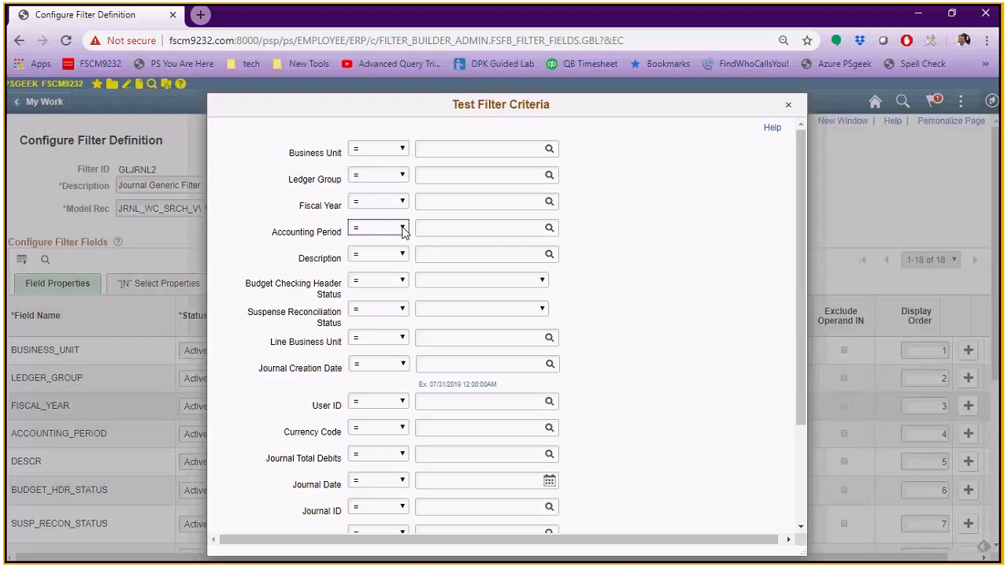
{"action": "left_click", "coordinate": [788, 105]}
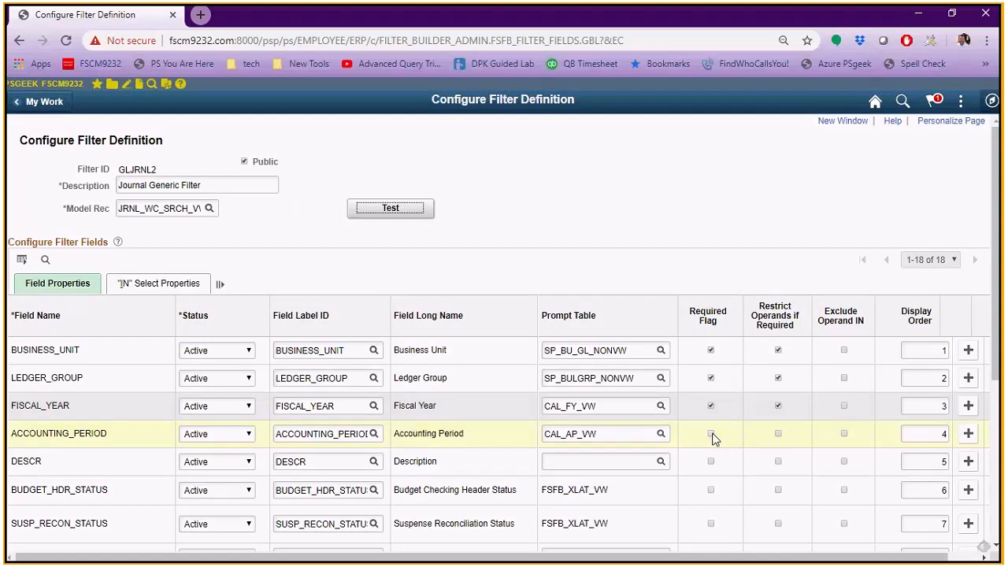
Try the Required Flag on ACCOUNTING_PERIOD and on DESCR, clearing it again for each field
{"action": "left_click", "coordinate": [712, 434]}
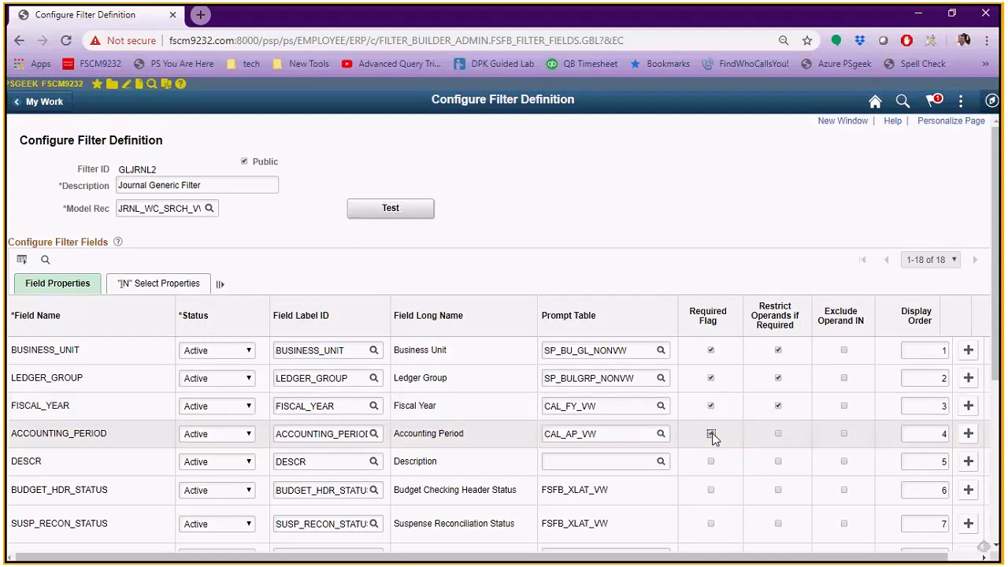
{"action": "left_click", "coordinate": [797, 435]}
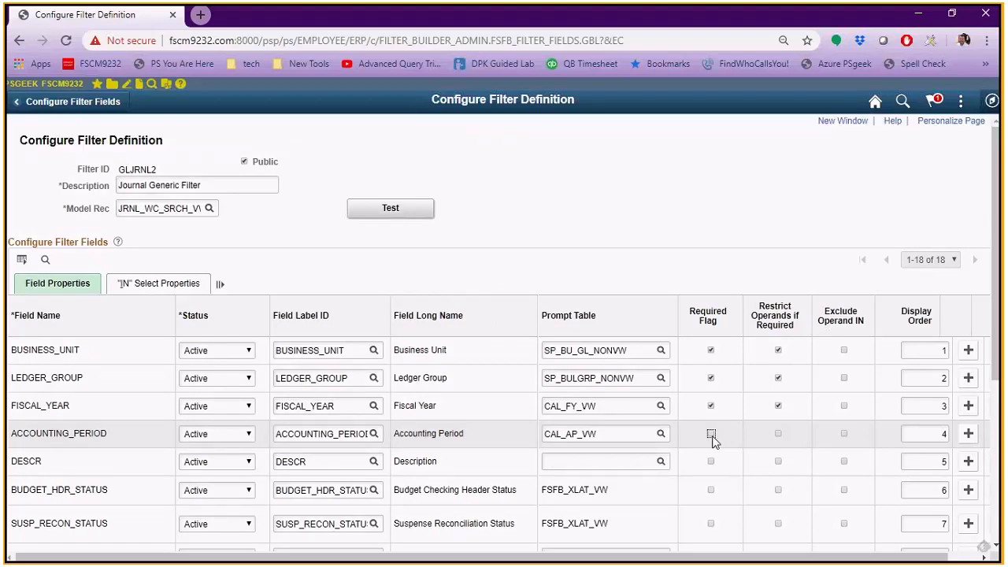
{"action": "left_click", "coordinate": [711, 463]}
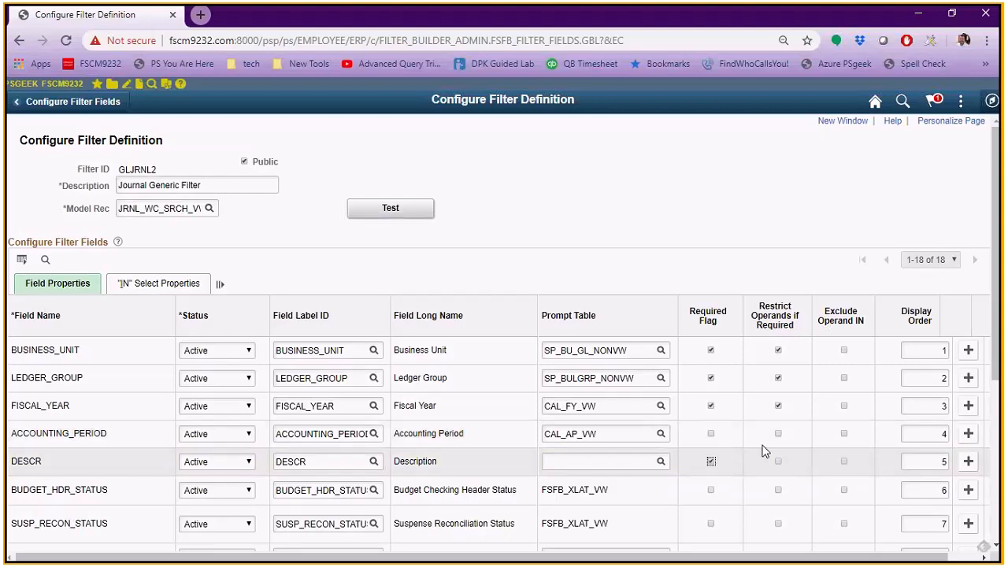
{"action": "left_click", "coordinate": [712, 462]}
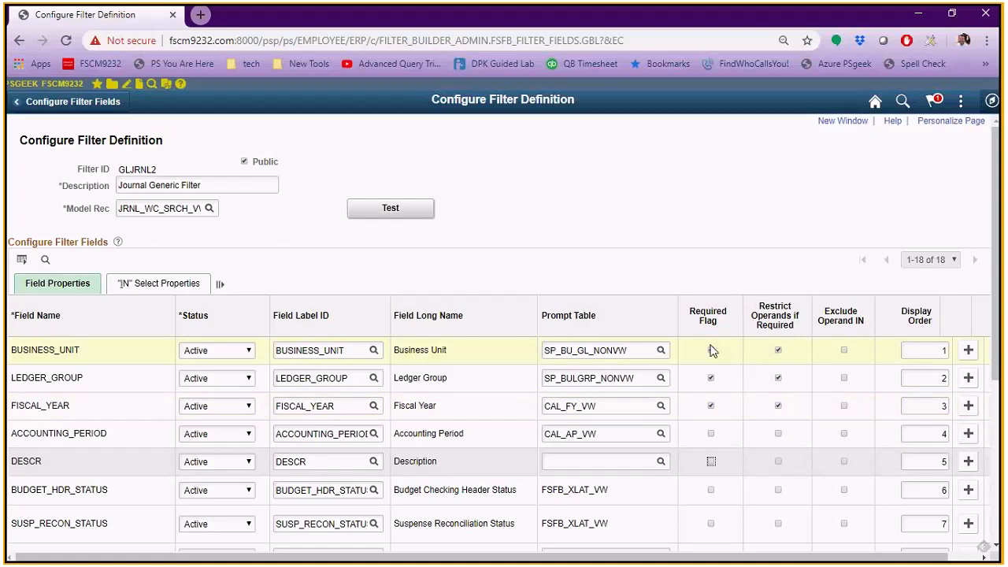
Try excluding the IN operand for BUSINESS_UNIT, check the Business Unit operators in the filter test, and close the test
{"action": "left_click", "coordinate": [845, 351]}
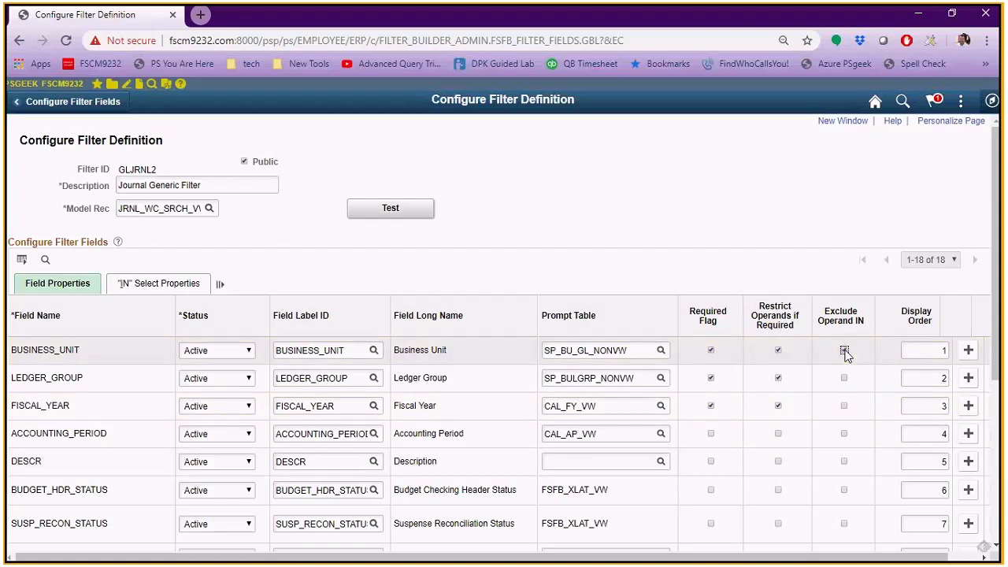
{"action": "left_click", "coordinate": [410, 213]}
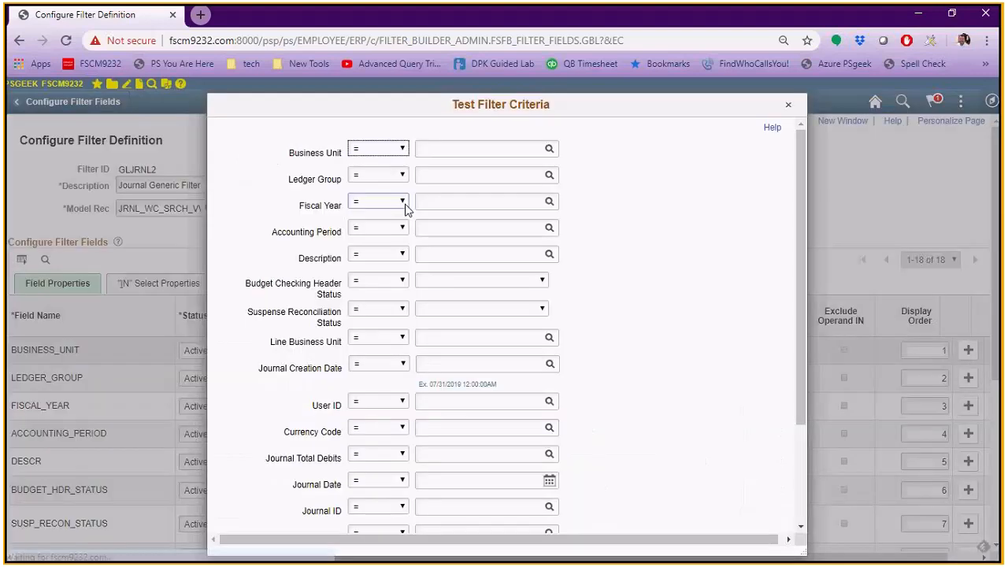
{"action": "left_click", "coordinate": [393, 150]}
{"action": "left_click", "coordinate": [394, 150]}
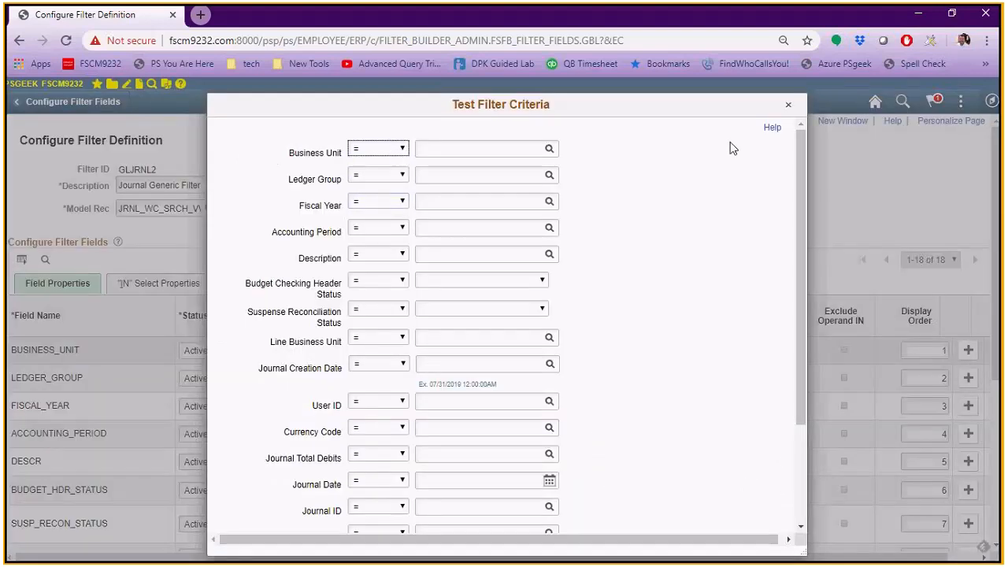
{"action": "left_click", "coordinate": [788, 105]}
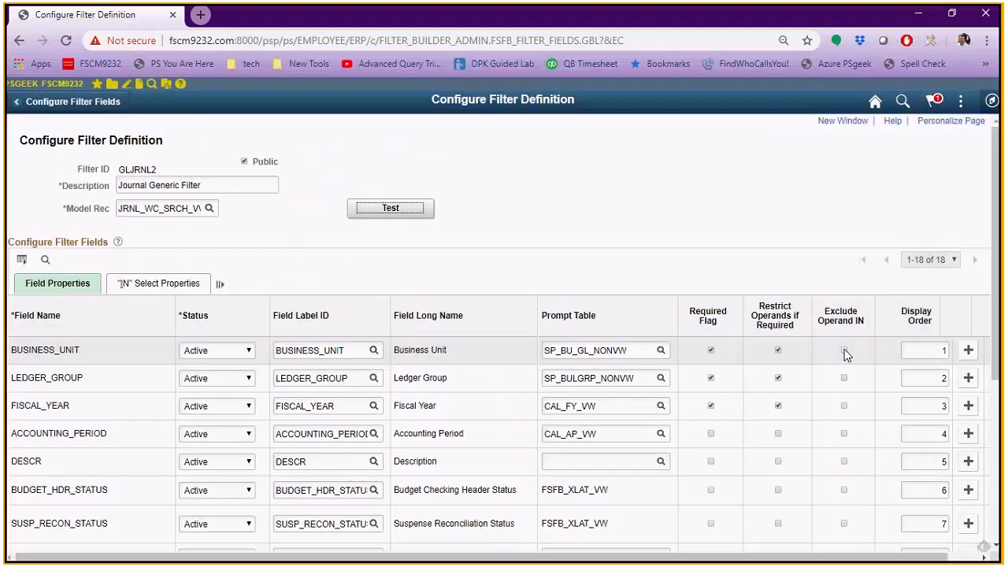
Turn on Exclude Operand IN for BUSINESS_UNIT again, recheck its operators in the filter test, and clear the option
{"action": "left_click", "coordinate": [844, 352]}
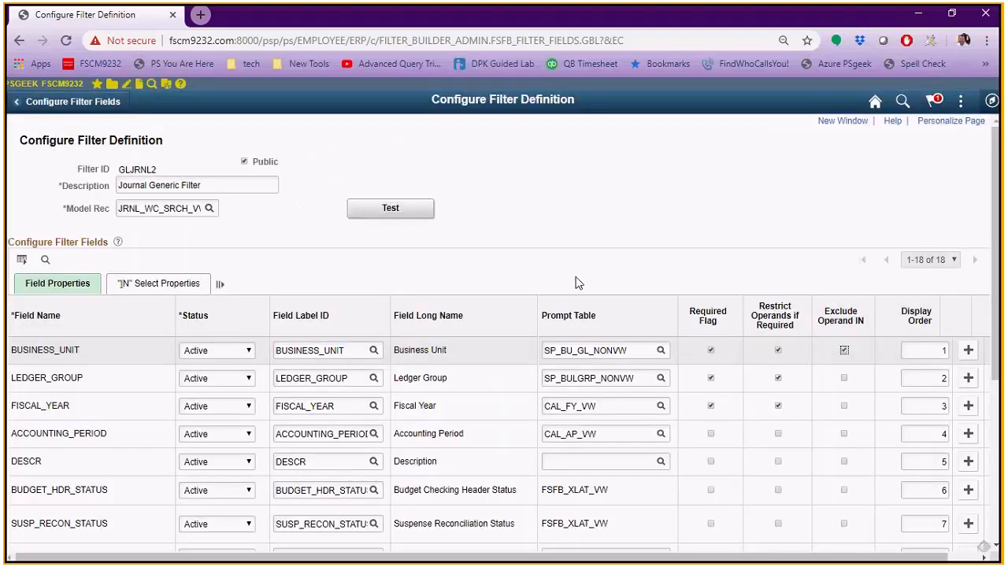
{"action": "left_click", "coordinate": [394, 211]}
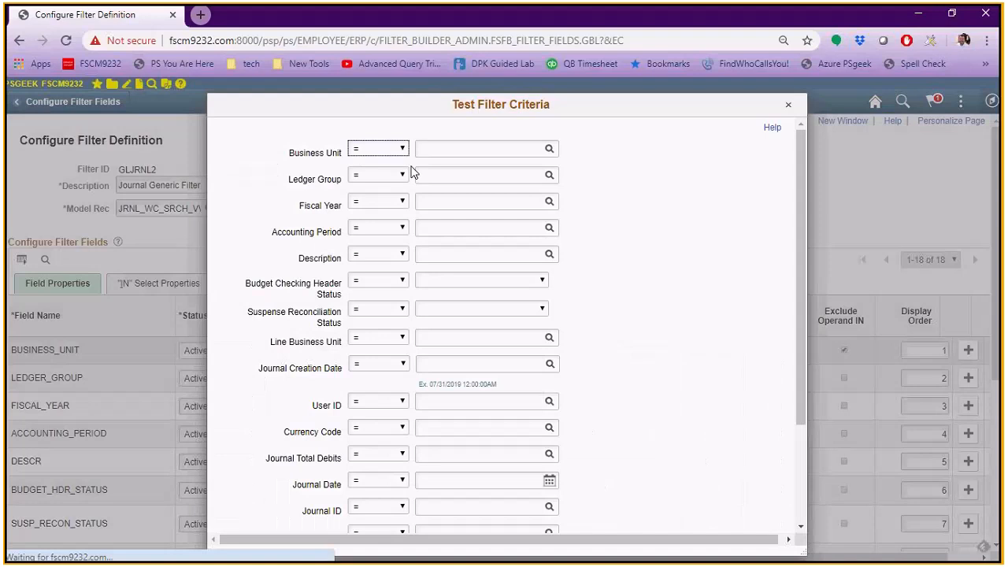
{"action": "left_click", "coordinate": [386, 149]}
{"action": "left_click", "coordinate": [385, 150]}
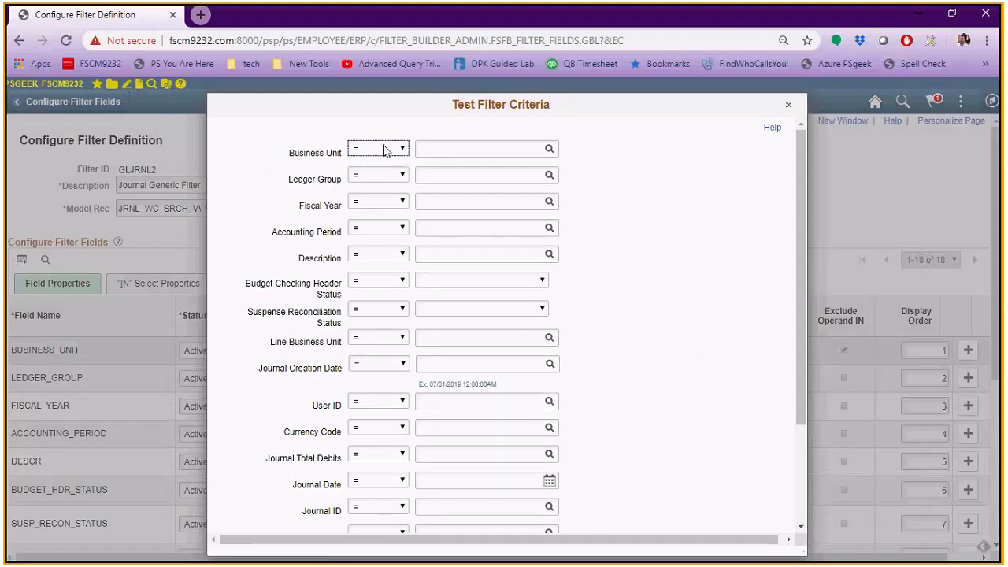
{"action": "left_click", "coordinate": [383, 150]}
{"action": "left_click", "coordinate": [383, 150]}
{"action": "left_click", "coordinate": [790, 107]}
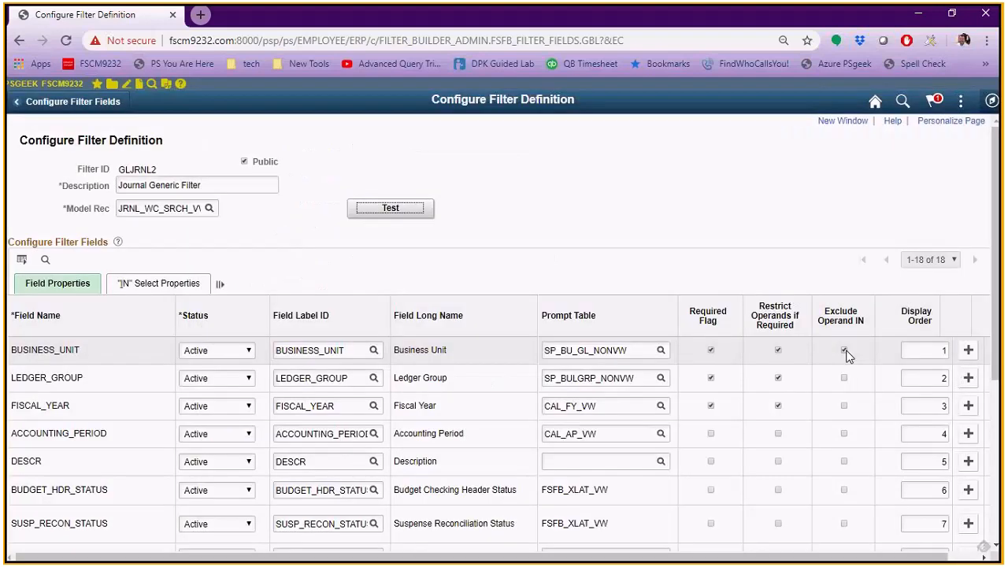
{"action": "left_click", "coordinate": [845, 351]}
Open the filter test and set the Business Unit operator to "in"
{"action": "left_click", "coordinate": [406, 215]}
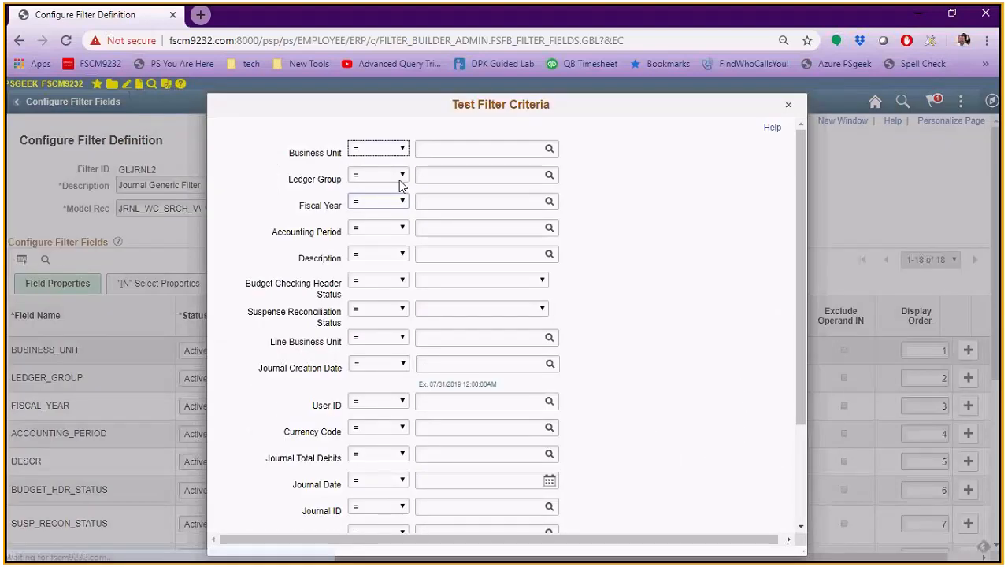
{"action": "left_click", "coordinate": [378, 148]}
{"action": "left_click", "coordinate": [375, 177]}
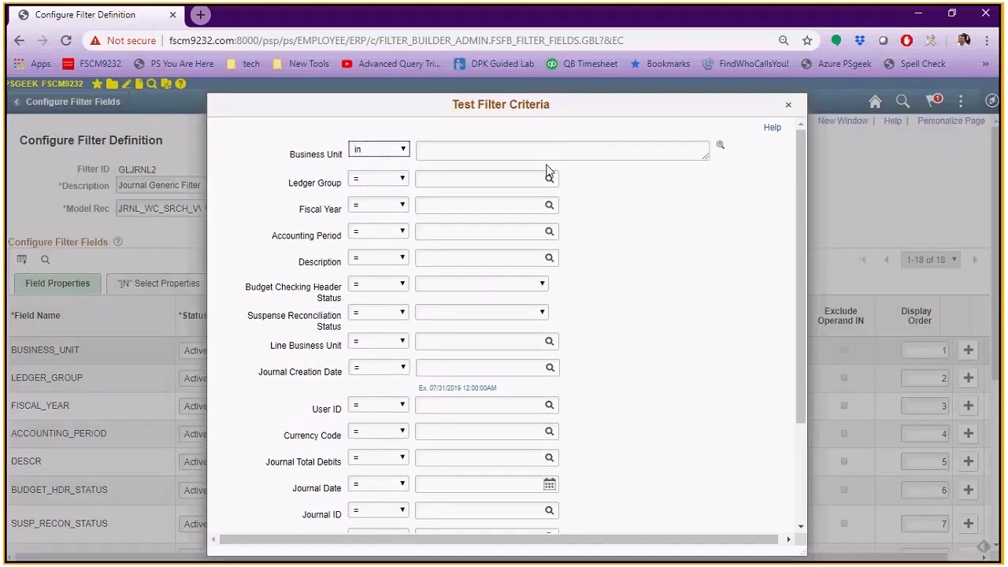
Look up and select ADB01, AUS01 and BLG01 as the Business Unit values in the test, and close the test
{"action": "left_click", "coordinate": [720, 147]}
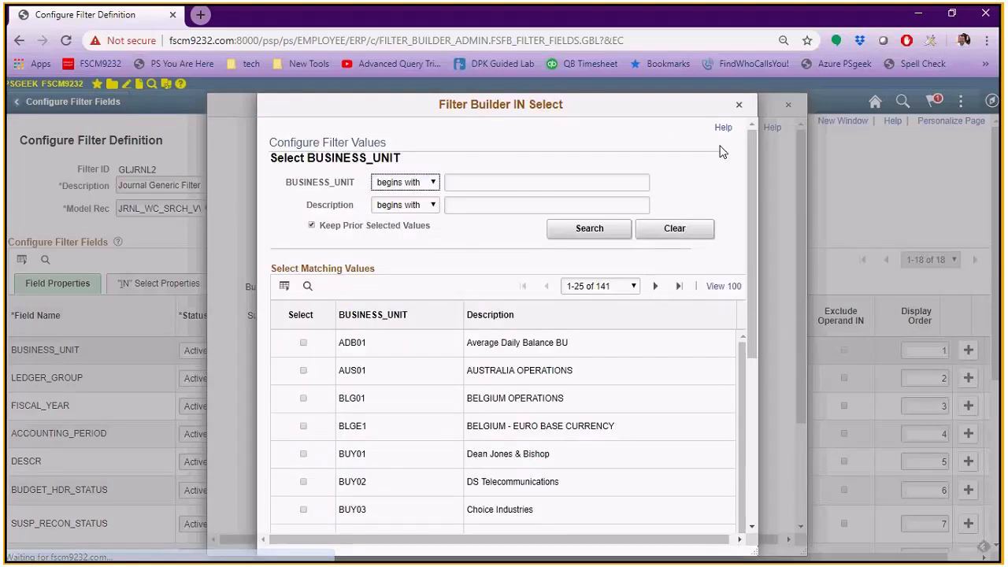
{"action": "left_click", "coordinate": [303, 343]}
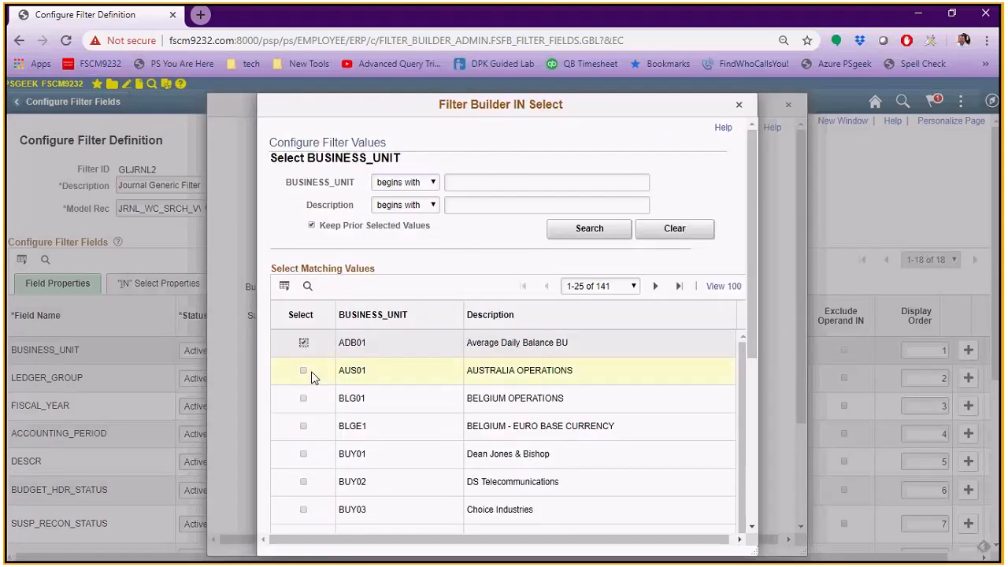
{"action": "left_click", "coordinate": [305, 371]}
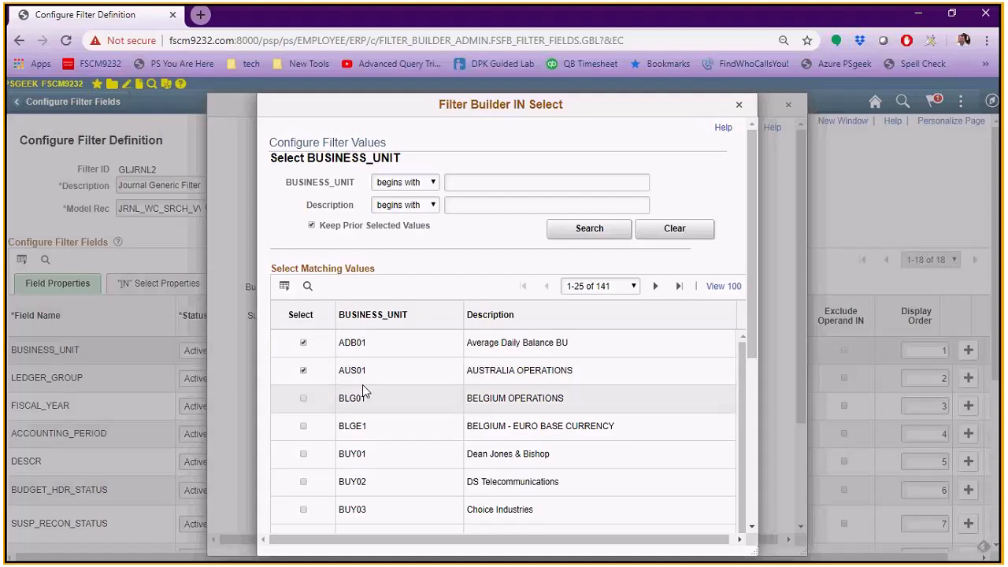
{"action": "scroll", "coordinate": [432, 415], "scroll_direction": "down", "scroll_amount": 3}
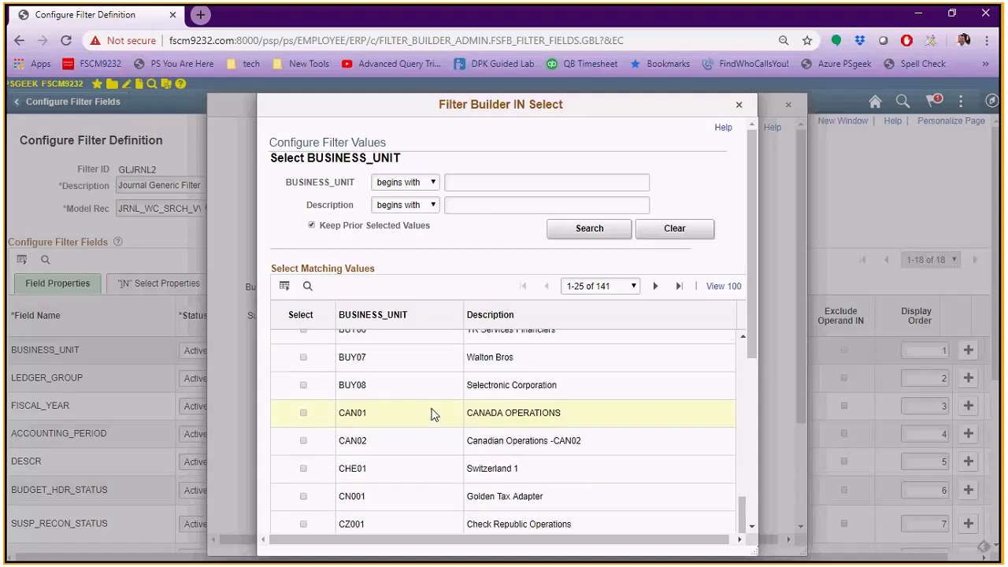
{"action": "scroll", "coordinate": [433, 413], "scroll_direction": "down", "scroll_amount": 4}
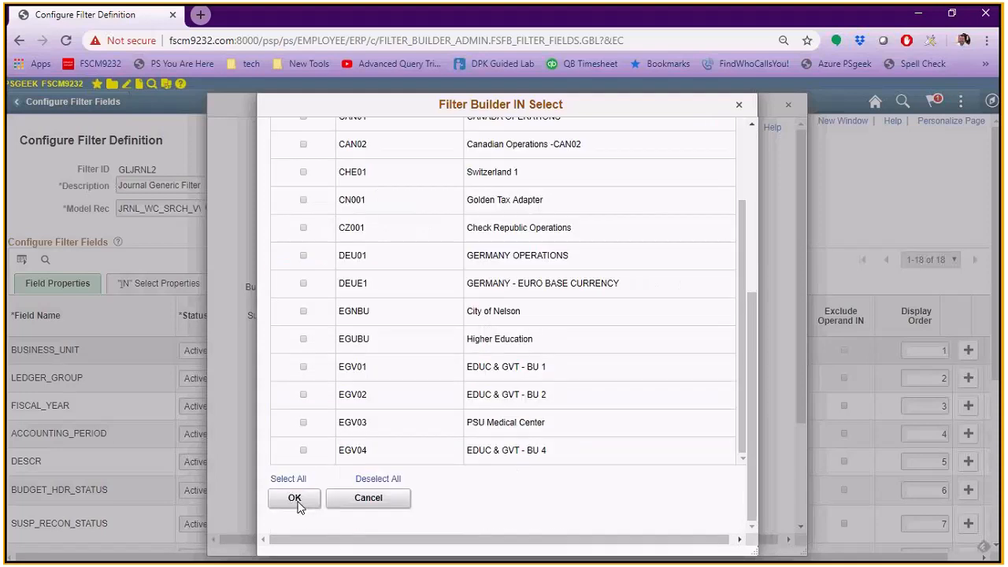
{"action": "left_click", "coordinate": [300, 499]}
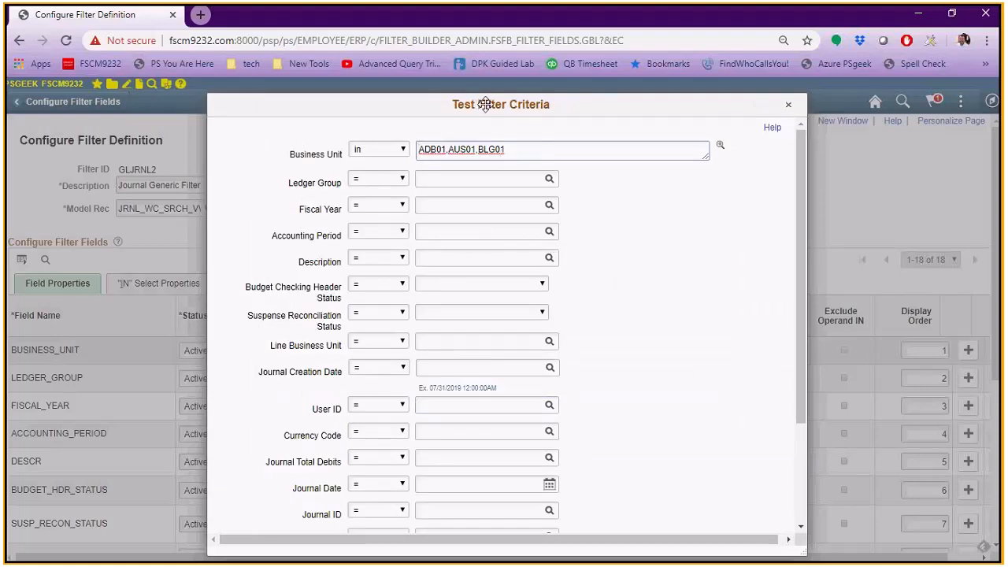
{"action": "left_click", "coordinate": [787, 107]}
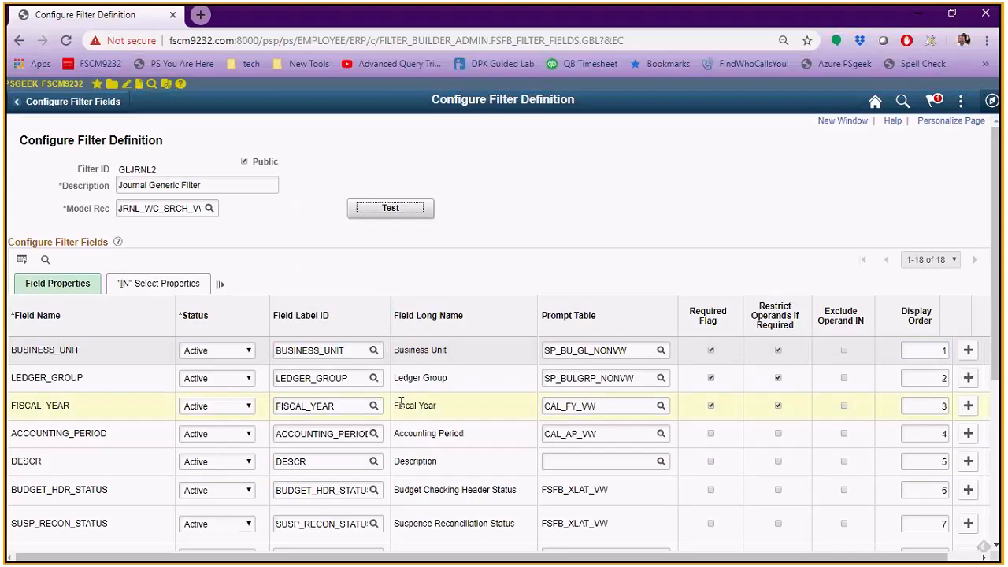
Examine the search field names and search field descriptions in the filter's "IN" Select Properties
{"action": "left_click", "coordinate": [161, 288]}
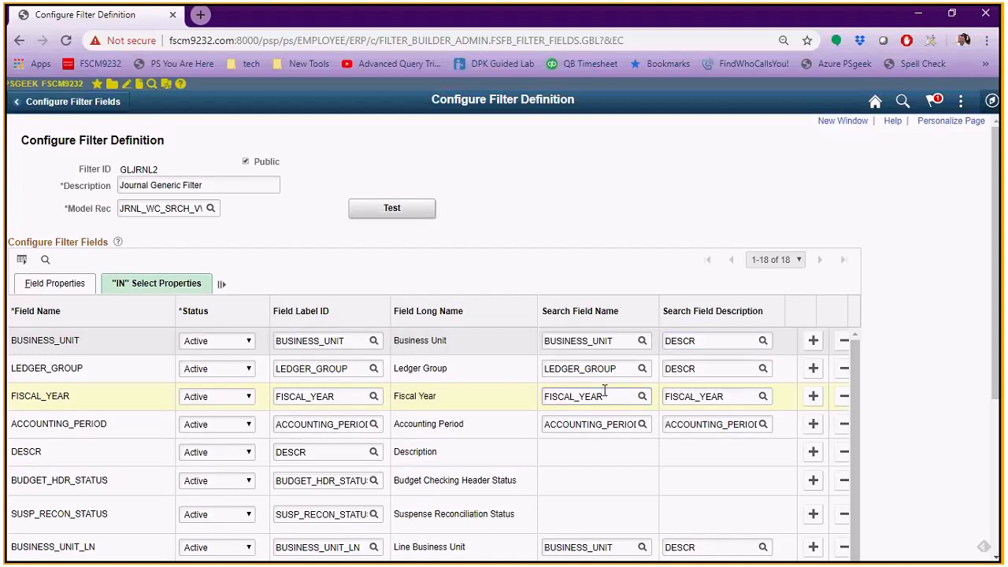
{"action": "scroll", "coordinate": [721, 440], "scroll_direction": "down", "scroll_amount": 1}
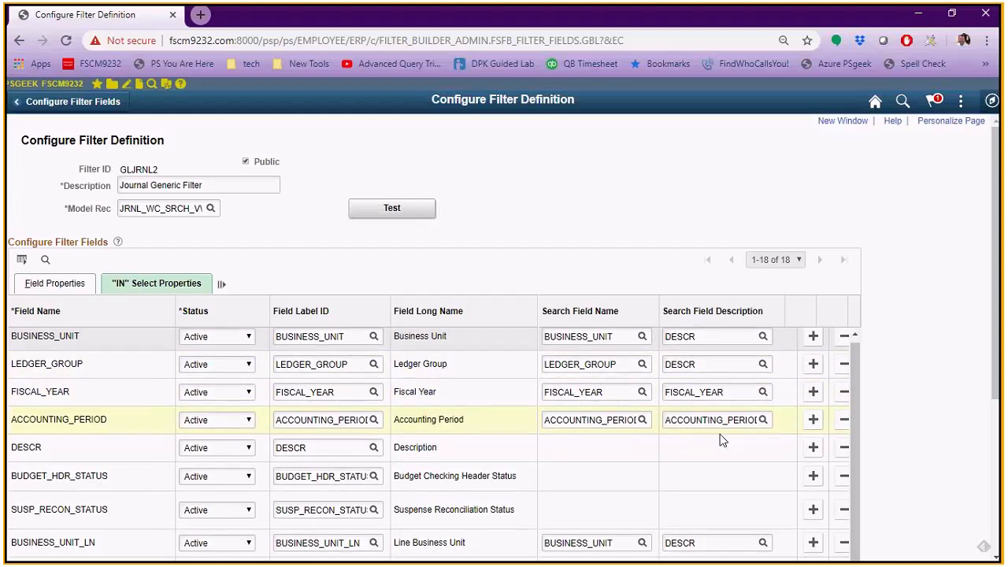
{"action": "scroll", "coordinate": [990, 334], "scroll_direction": "down", "scroll_amount": 1}
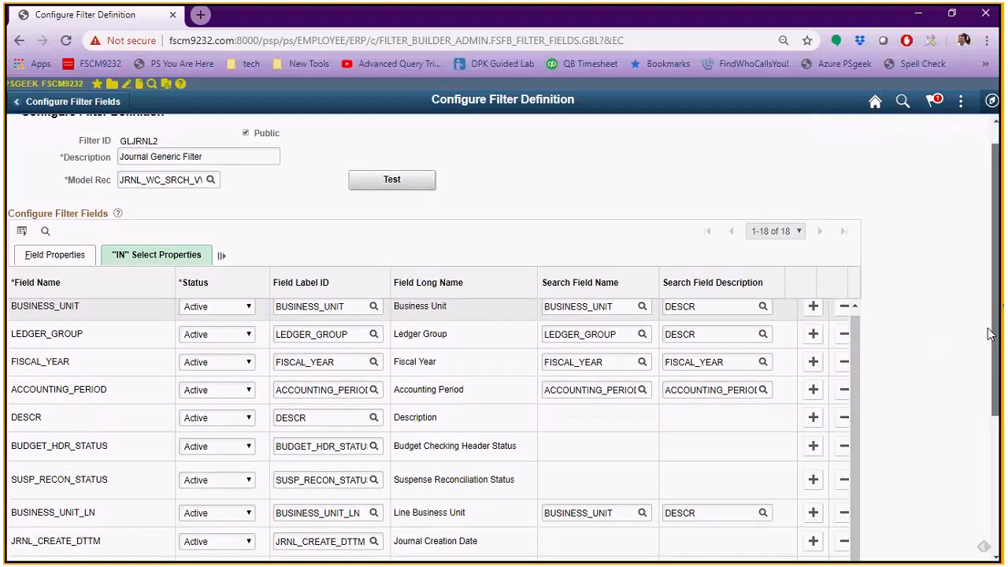
Compare the prompt tables in Field Properties with the search field names and descriptions in "IN" Select Properties, including those of BUSINESS_UNIT_LN
{"action": "scroll", "coordinate": [487, 415], "scroll_direction": "down", "scroll_amount": 3}
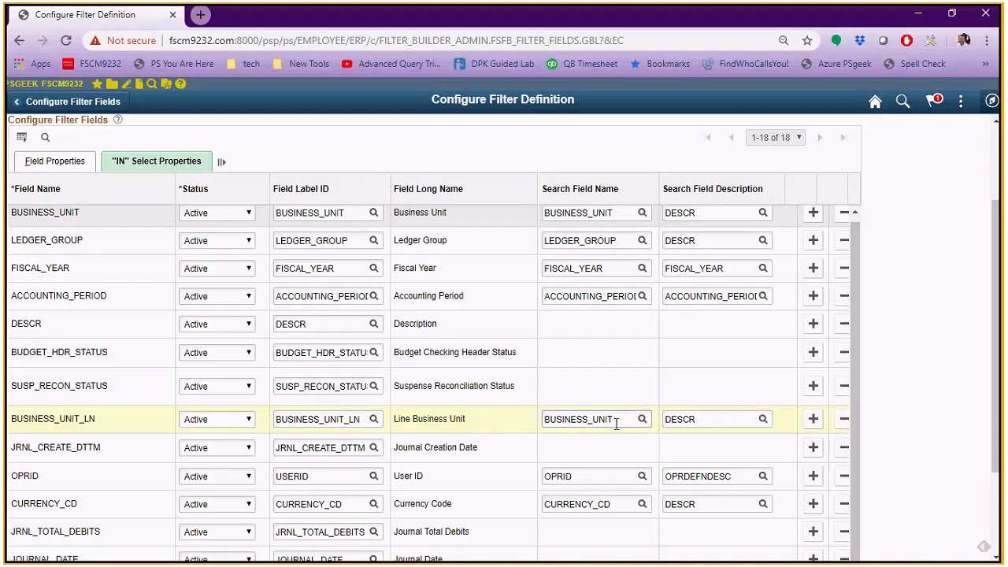
{"action": "left_click_drag", "start_coordinate": [697, 419], "coordinate": [656, 423]}
{"action": "scroll", "coordinate": [885, 389], "scroll_direction": "up", "scroll_amount": 1}
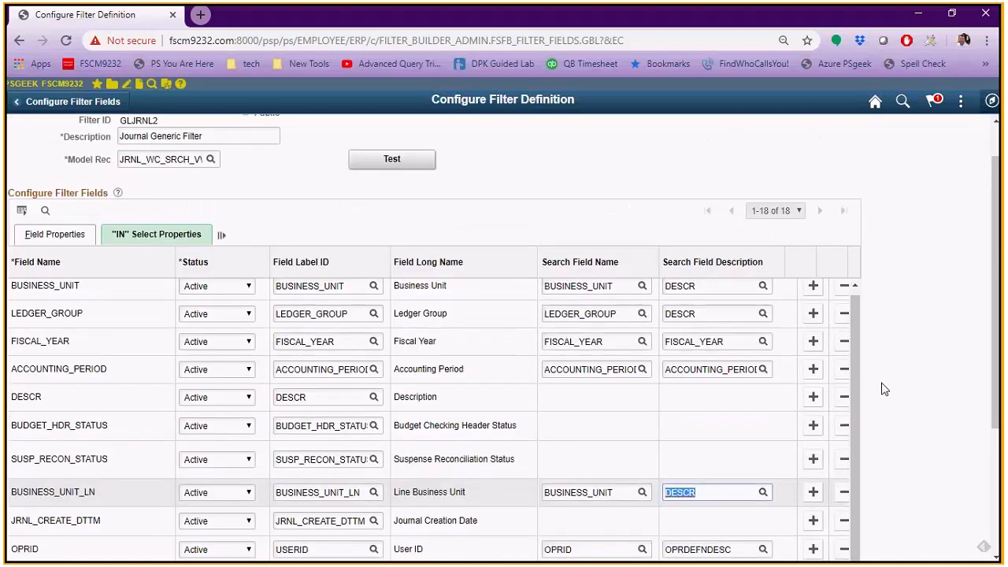
{"action": "scroll", "coordinate": [885, 390], "scroll_direction": "up", "scroll_amount": 1}
{"action": "left_click", "coordinate": [67, 284]}
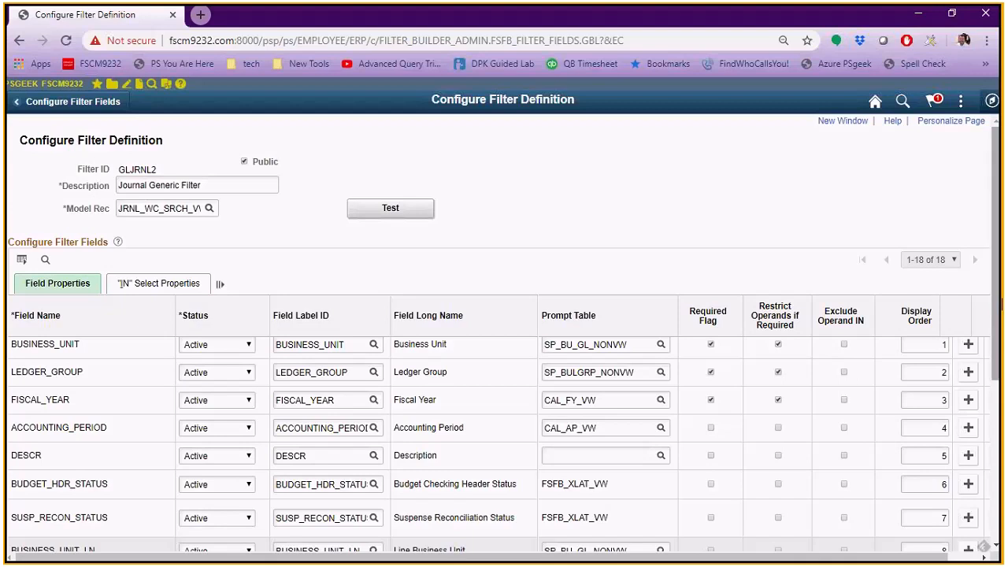
{"action": "scroll", "coordinate": [999, 339], "scroll_direction": "down", "scroll_amount": 1}
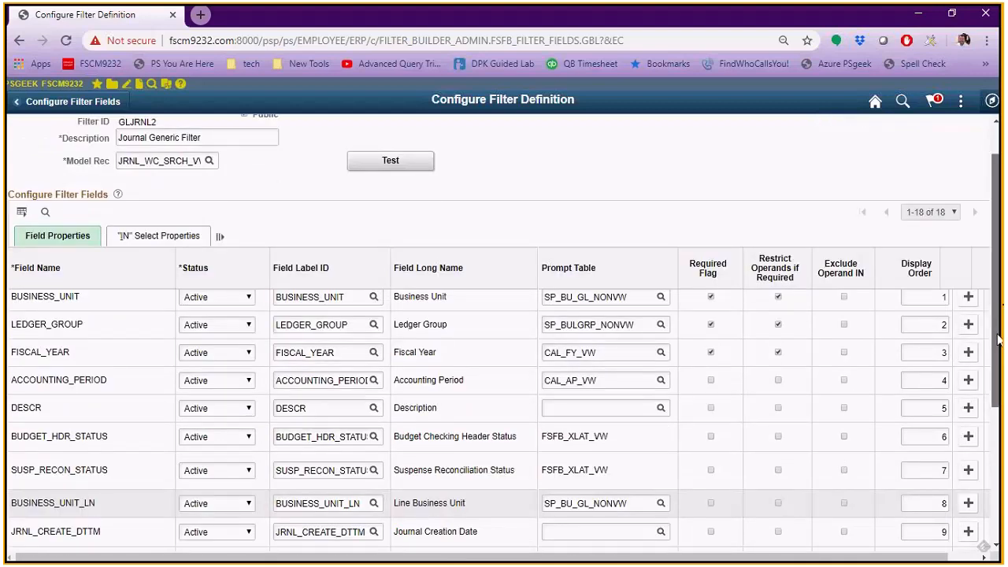
{"action": "scroll", "coordinate": [508, 439], "scroll_direction": "down", "scroll_amount": 2}
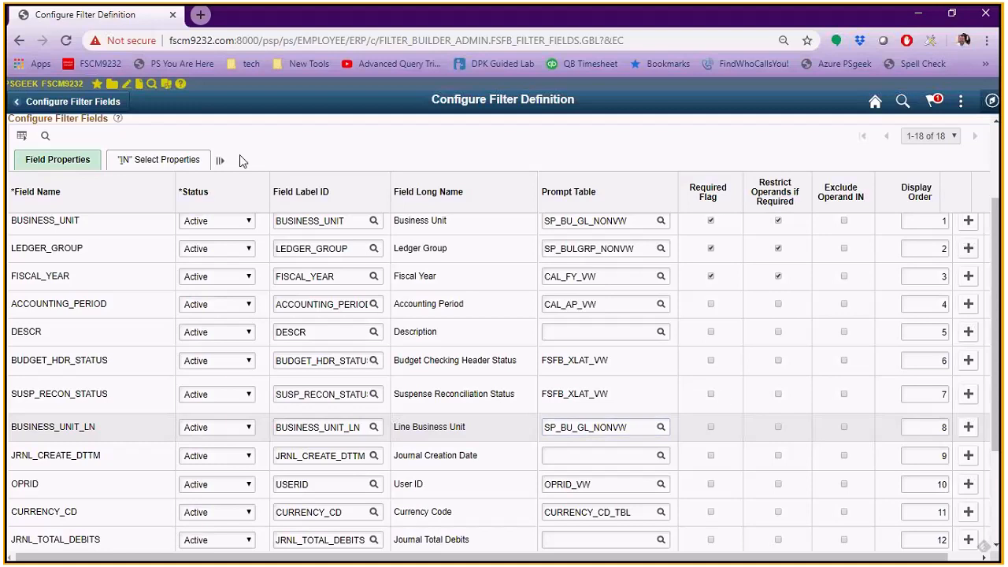
{"action": "left_click", "coordinate": [165, 161]}
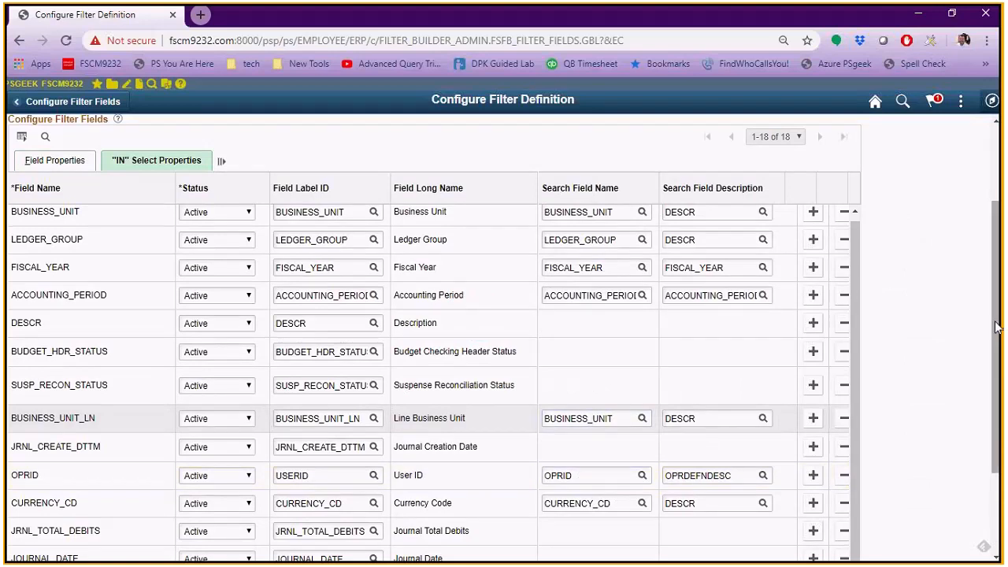
{"action": "scroll", "coordinate": [85, 290], "scroll_direction": "up", "scroll_amount": 2}
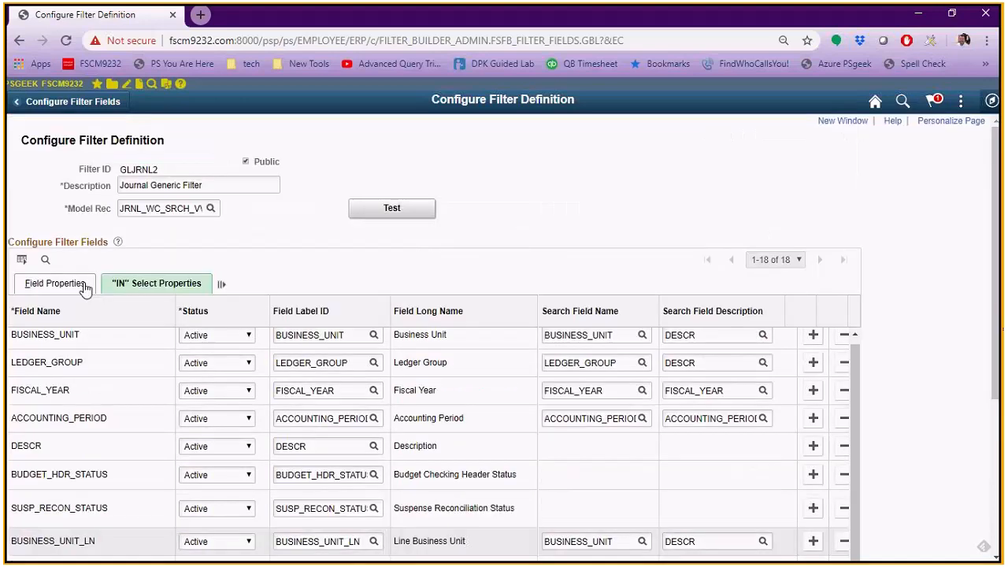
{"action": "left_click", "coordinate": [82, 285]}
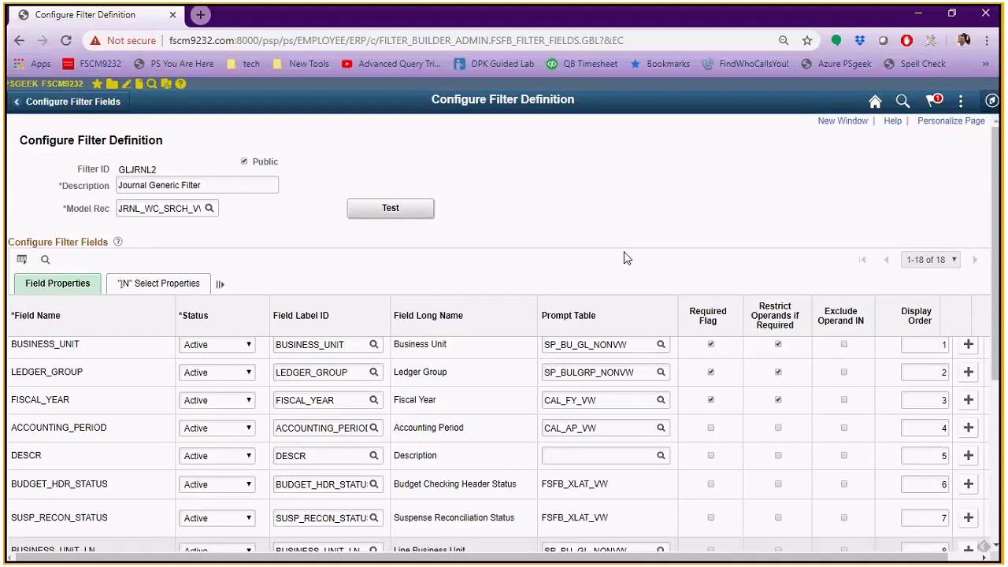
Save the changes to the GLJRNL2 filter definition and go to Configure Filter Values under WorkCenter/Dashboards
{"action": "left_click_drag", "start_coordinate": [542, 223], "coordinate": [929, 99]}
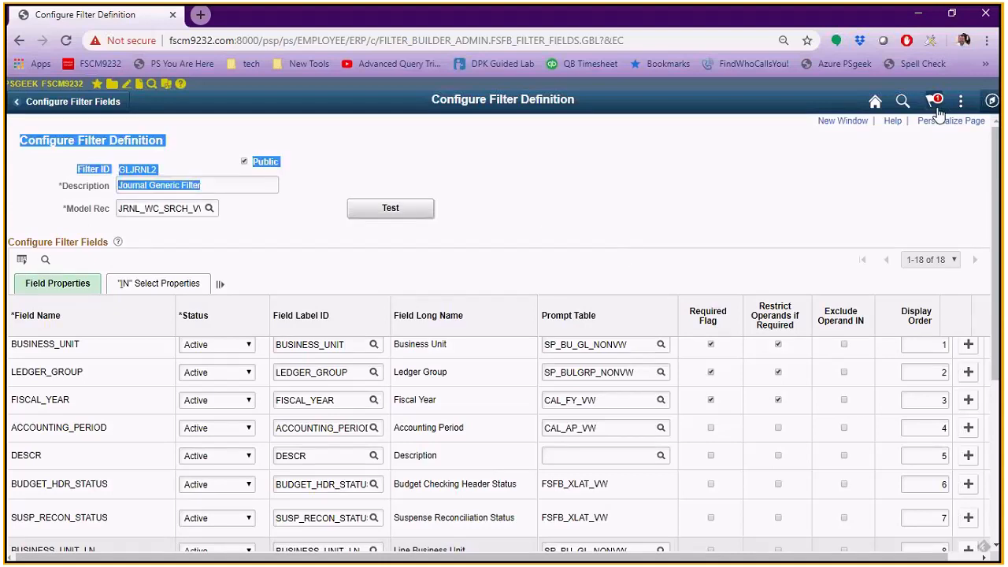
{"action": "left_click", "coordinate": [993, 107]}
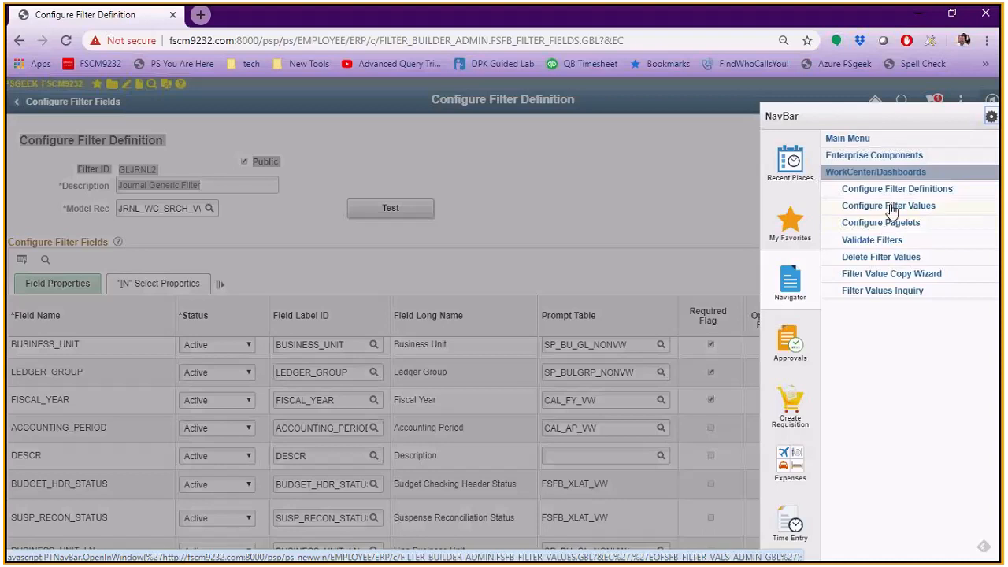
{"action": "left_click", "coordinate": [889, 206]}
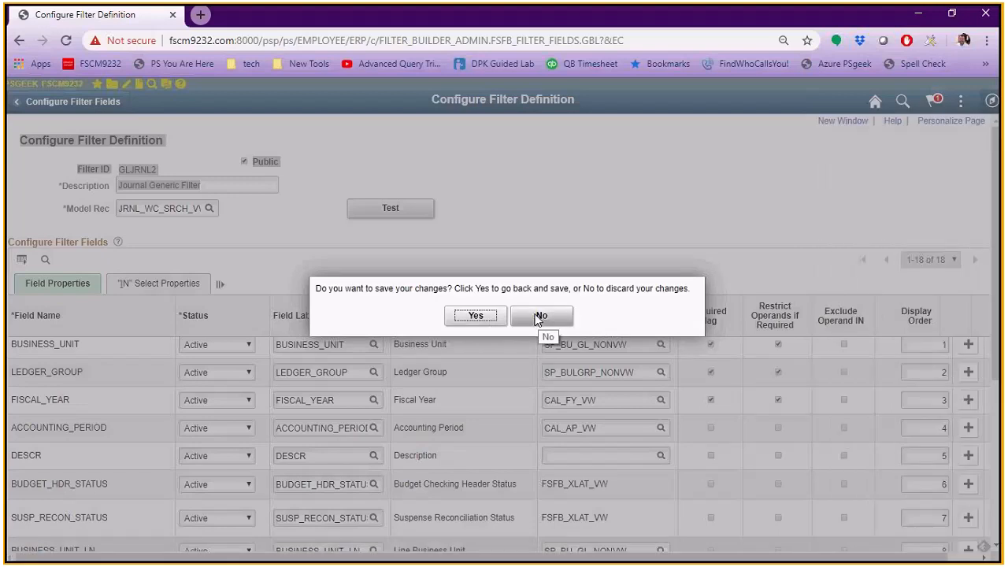
{"action": "left_click", "coordinate": [476, 316]}
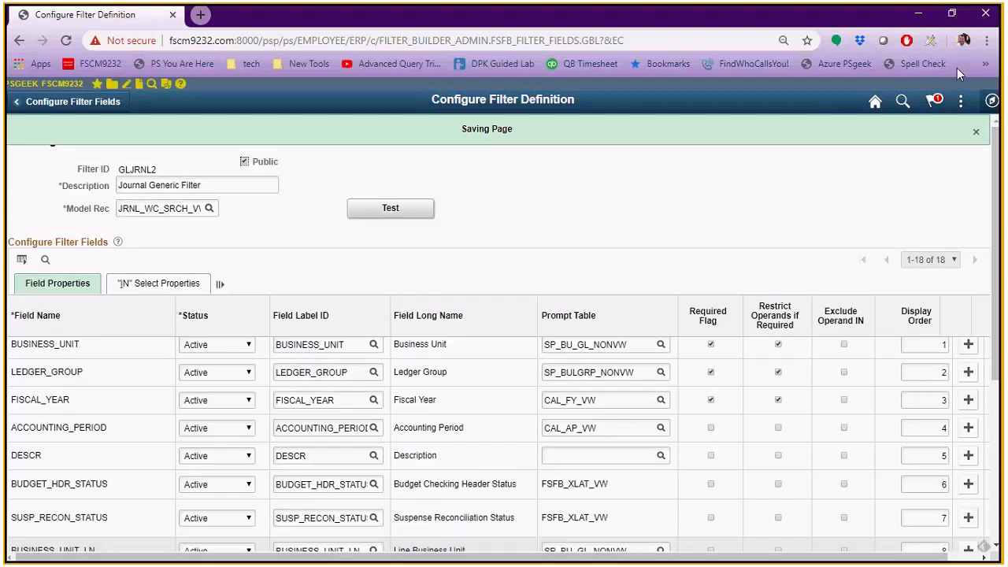
{"action": "left_click", "coordinate": [993, 102]}
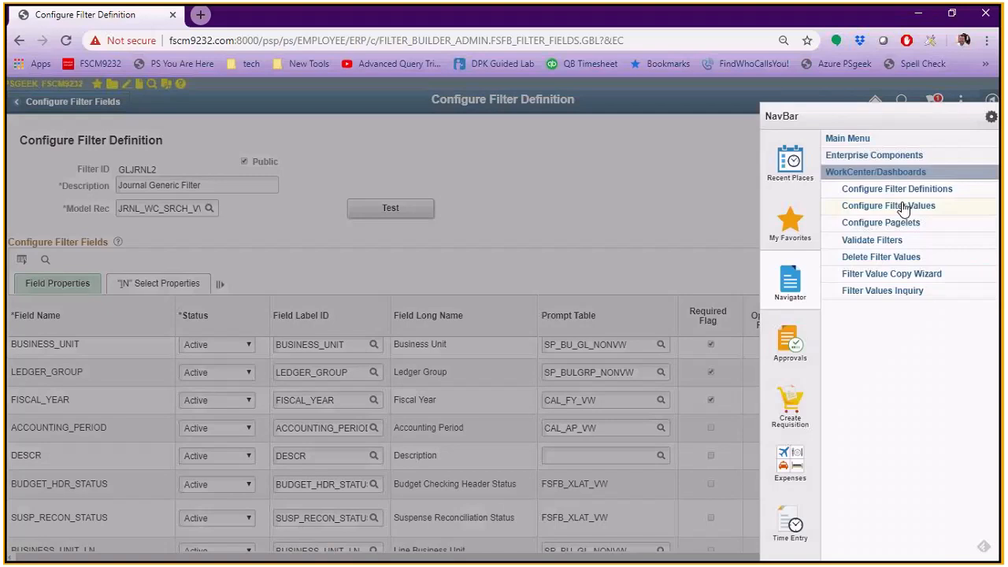
{"action": "left_click", "coordinate": [903, 208]}
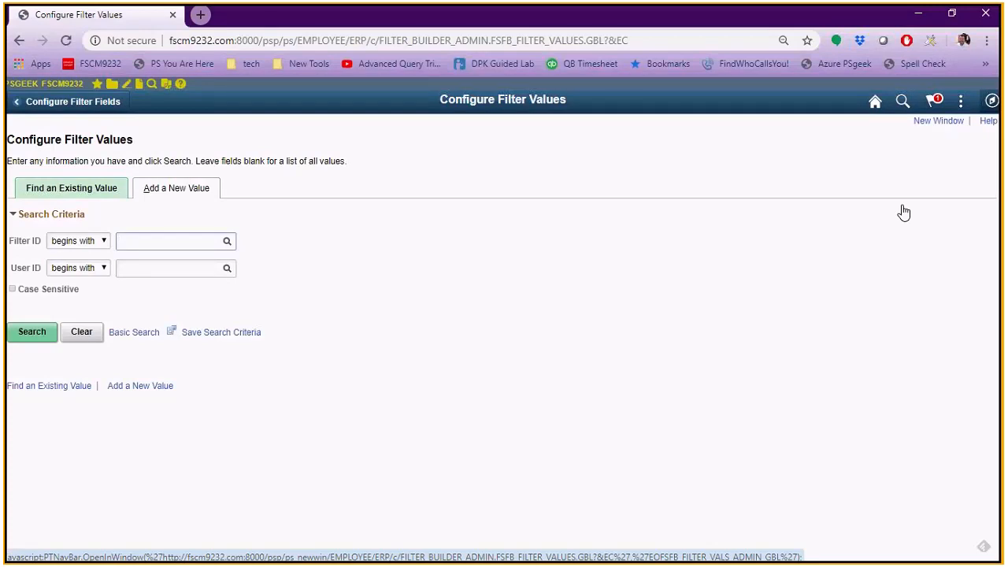
Search the existing filter values for Filter ID GLJRNL2
{"action": "type", "text": "gljrnl2"}
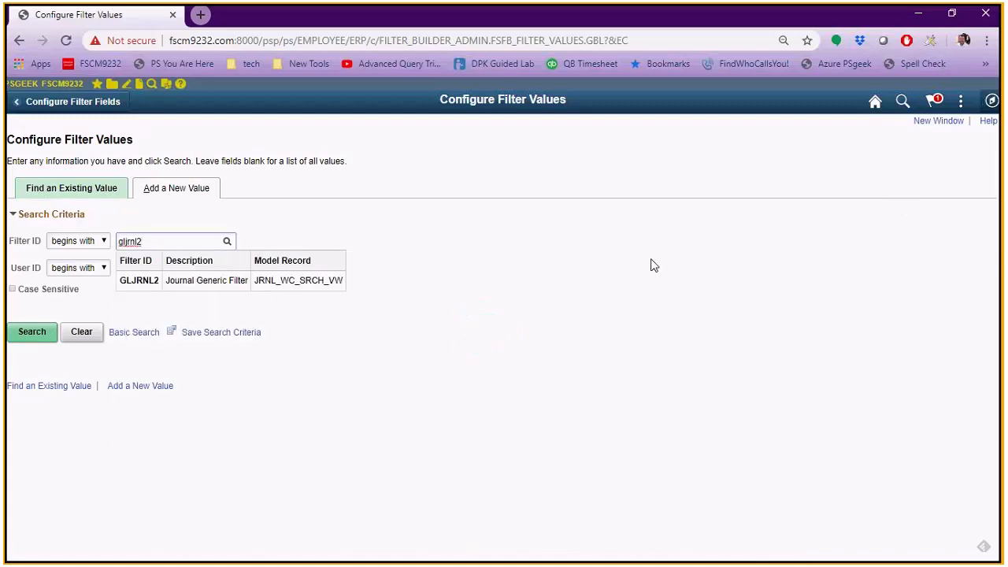
{"action": "left_click", "coordinate": [186, 282]}
{"action": "left_click", "coordinate": [47, 334]}
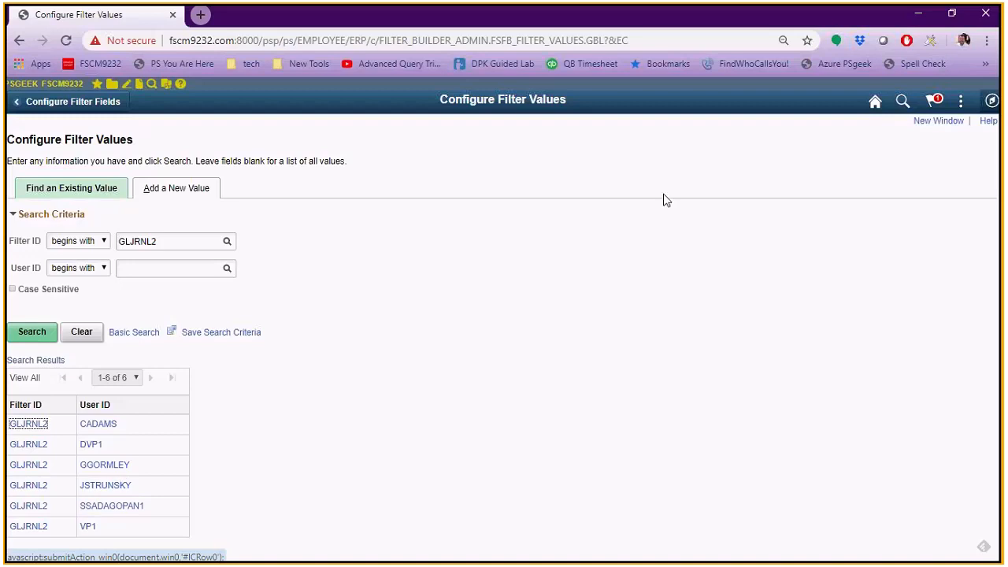
Open the GL WorkCenter in a new window from the recently visited places
{"action": "left_click", "coordinate": [939, 122]}
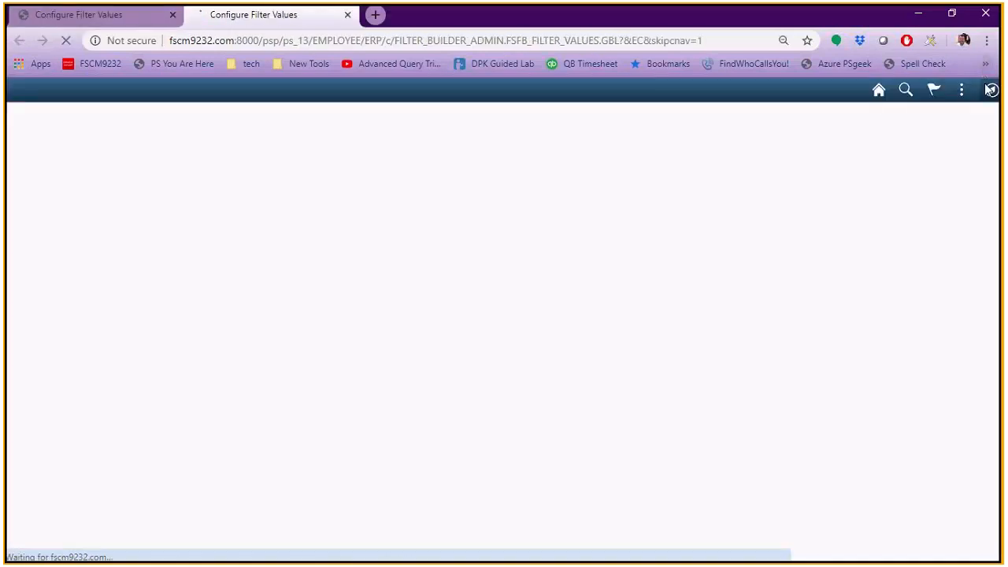
{"action": "left_click", "coordinate": [993, 90]}
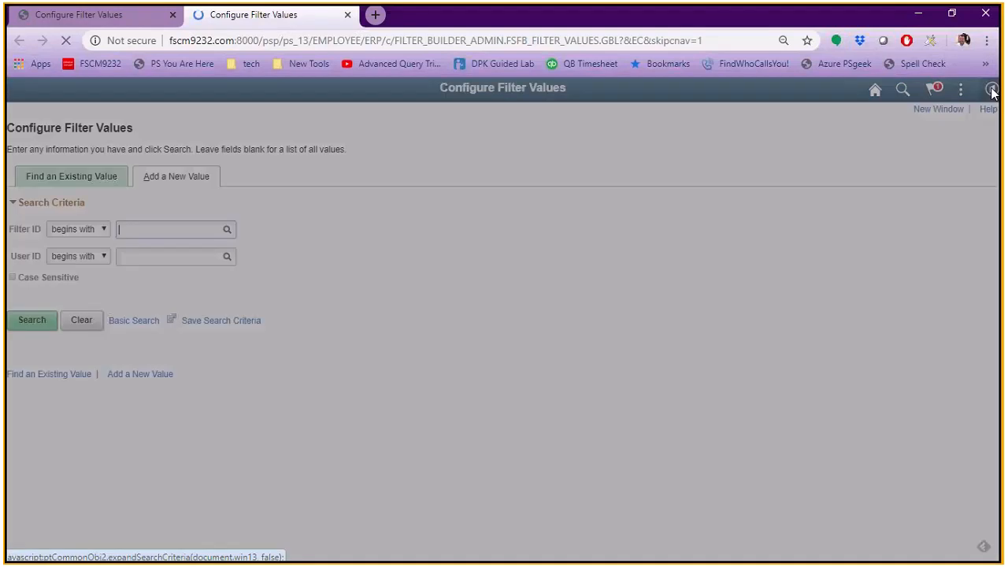
{"action": "left_click", "coordinate": [787, 164]}
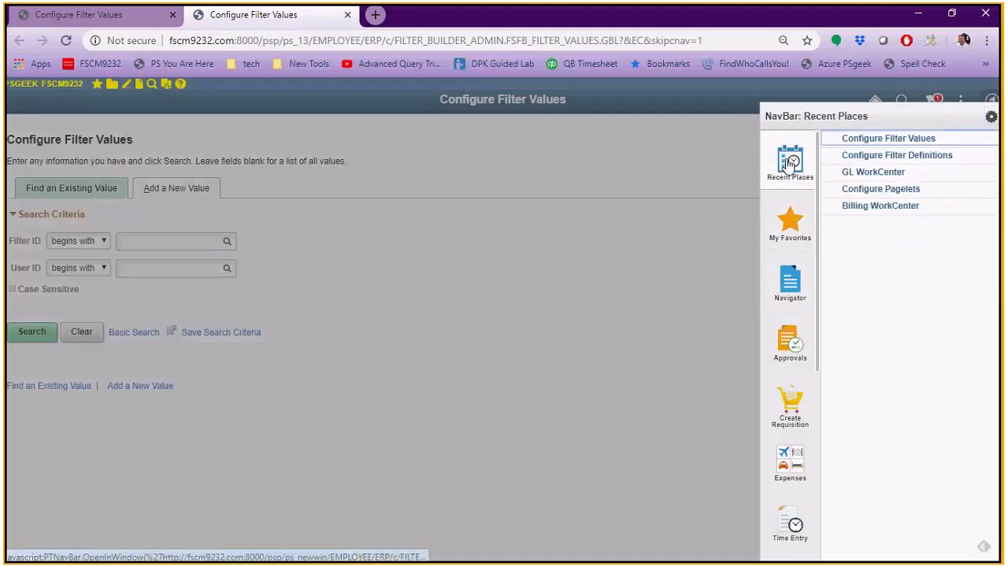
{"action": "left_click", "coordinate": [927, 172]}
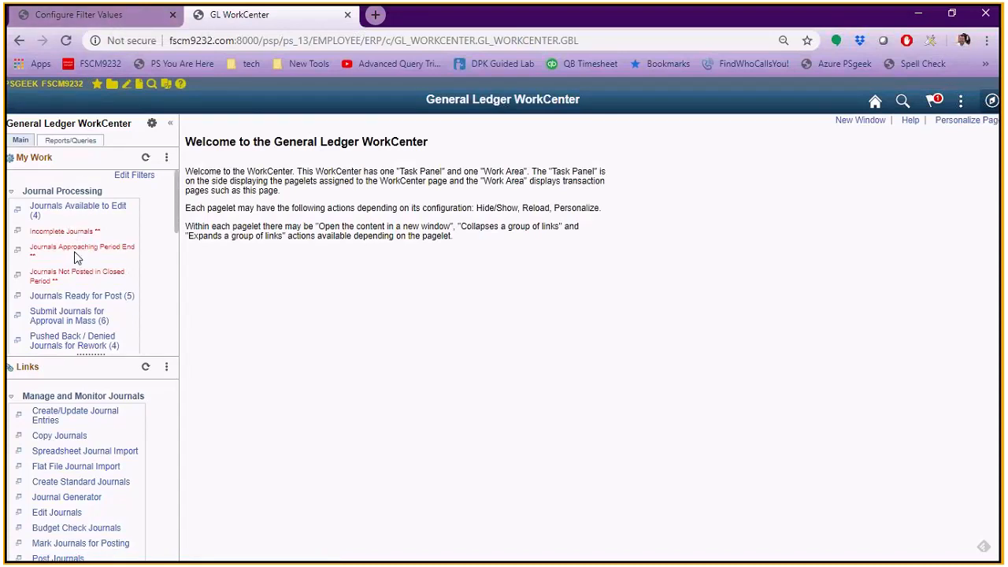
Return to Configure Filter Values and add a new value for Filter ID GLJRNL2 with User ID PSGEEK
{"action": "left_click", "coordinate": [120, 18]}
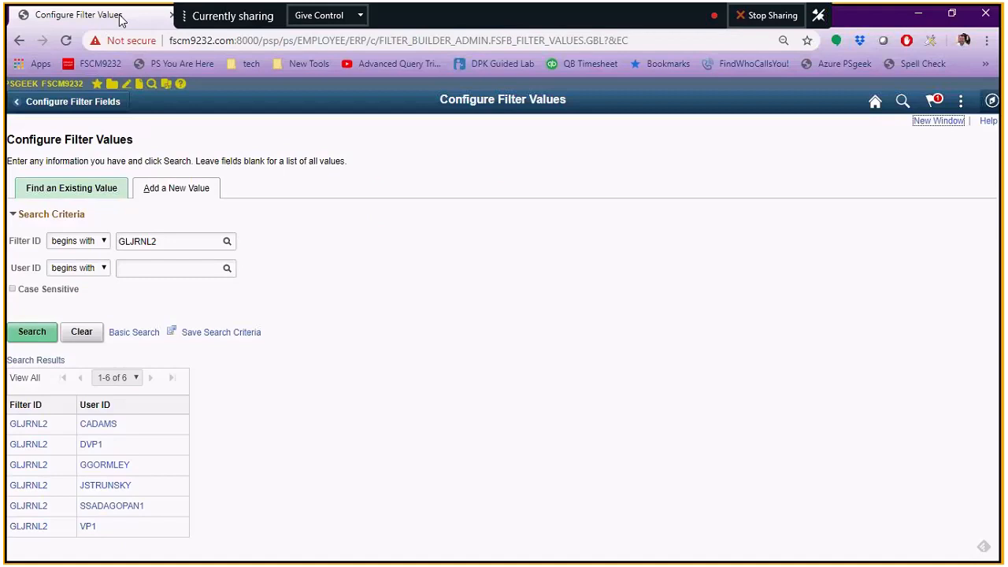
{"action": "left_click", "coordinate": [167, 192]}
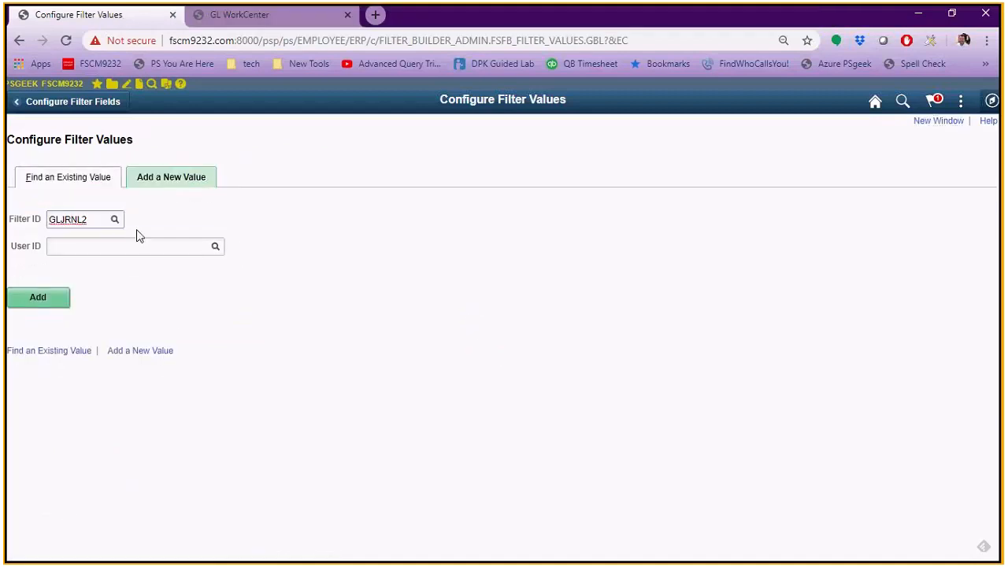
{"action": "left_click", "coordinate": [126, 246]}
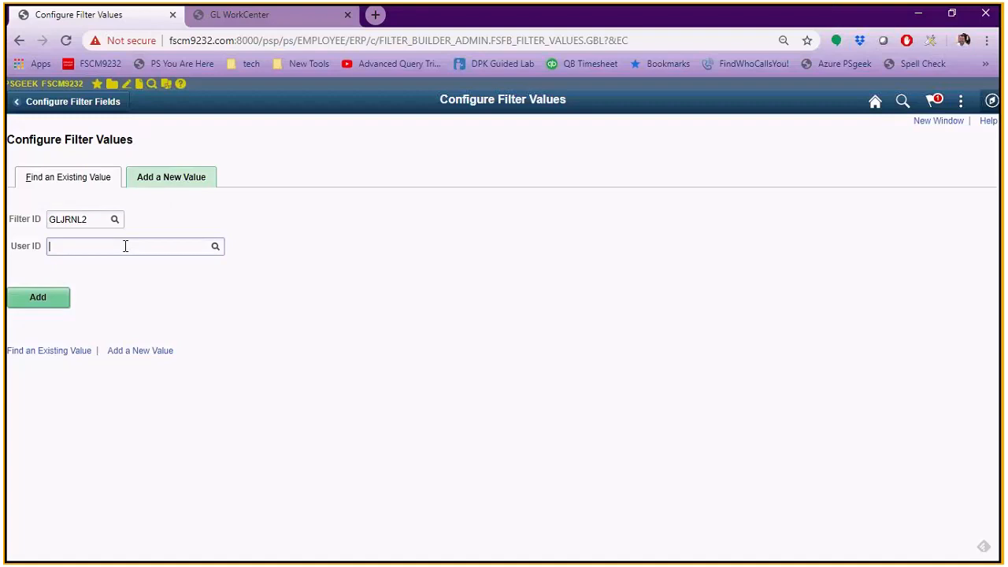
{"action": "type", "text": "psgeek"}
{"action": "key", "text": "Tab"}
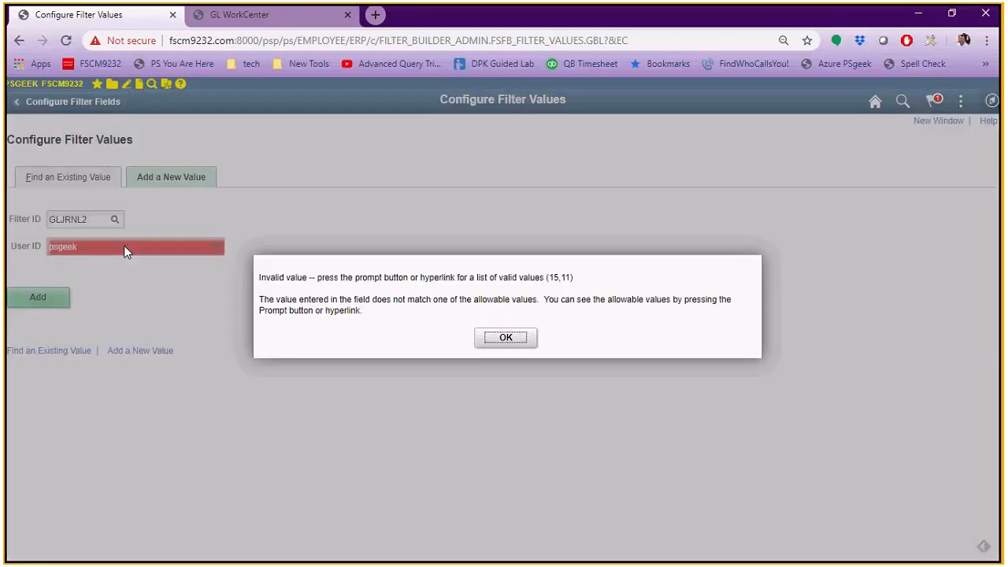
{"action": "left_click", "coordinate": [518, 341]}
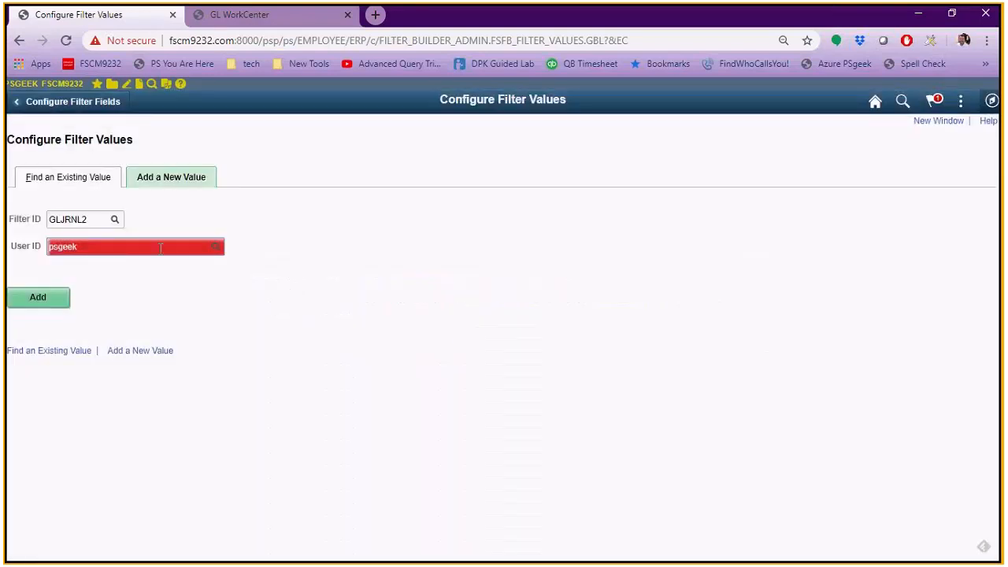
{"action": "type", "text": "PSGEEK"}
{"action": "key", "text": "Return"}
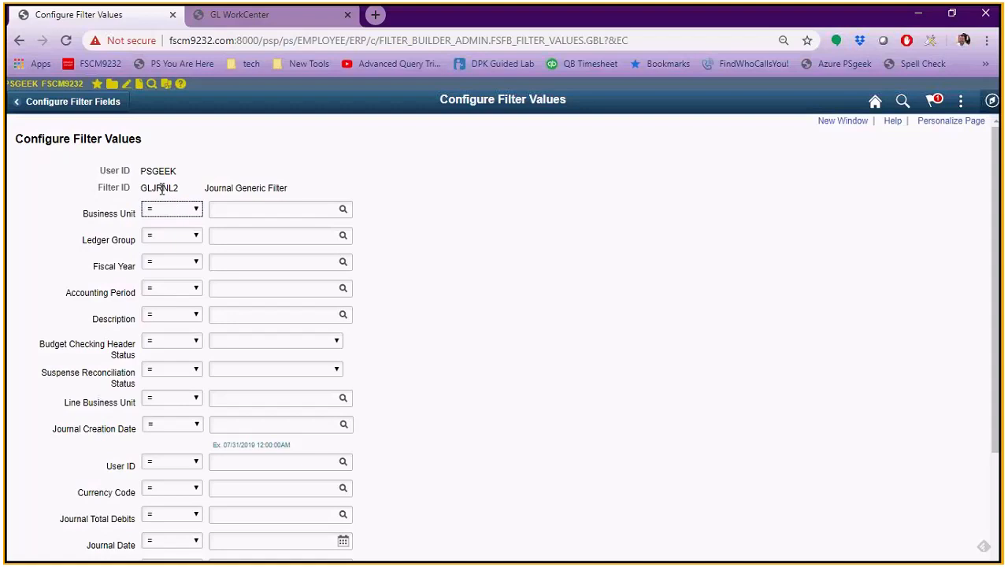
Set Business Unit to US001, Ledger Group to RECORDING and Fiscal Year to 2017 in the filter values, and save
{"action": "left_click", "coordinate": [267, 209]}
{"action": "type", "text": "US0"}
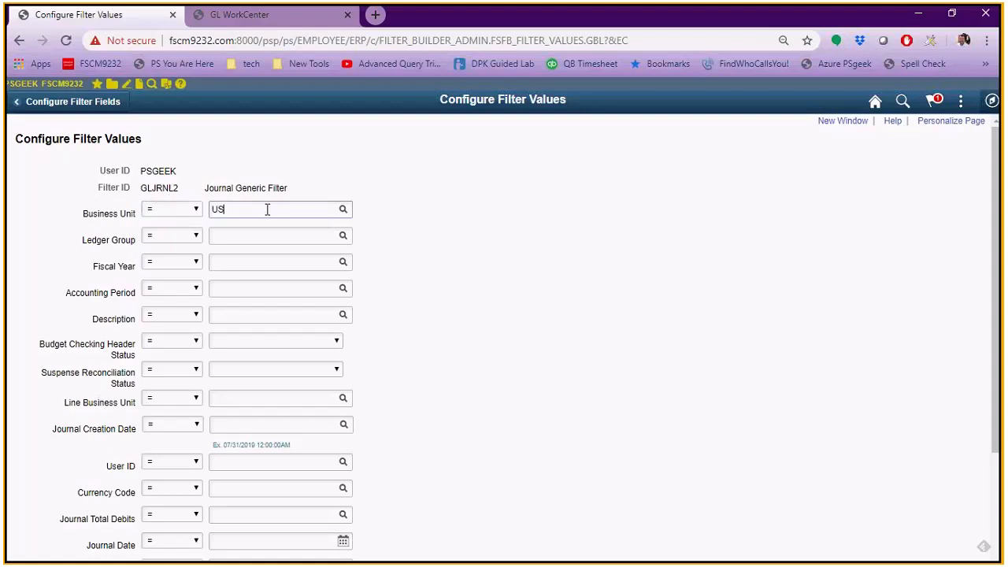
{"action": "type", "text": "01"}
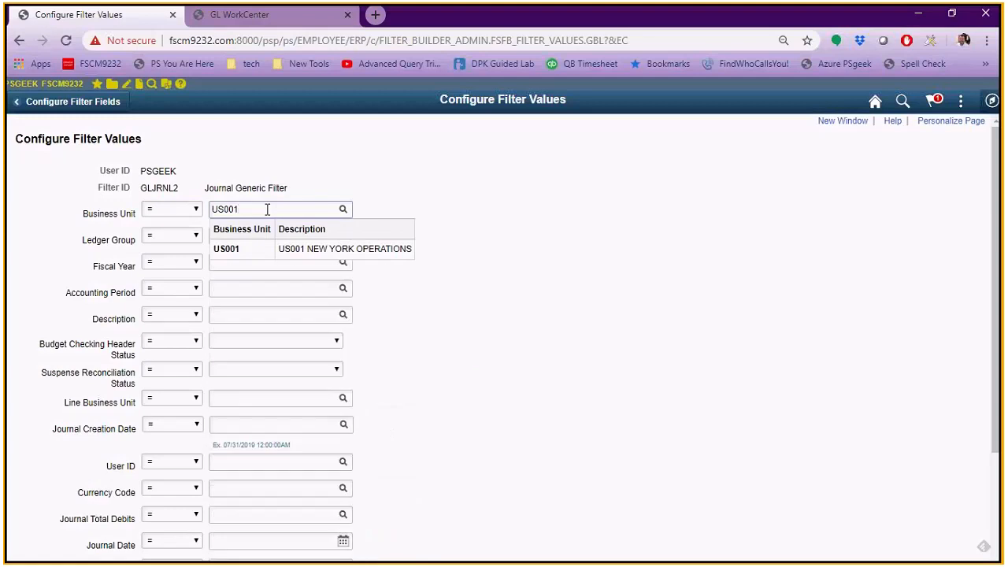
{"action": "key", "text": "Tab"}
{"action": "type", "text": "RECORD"}
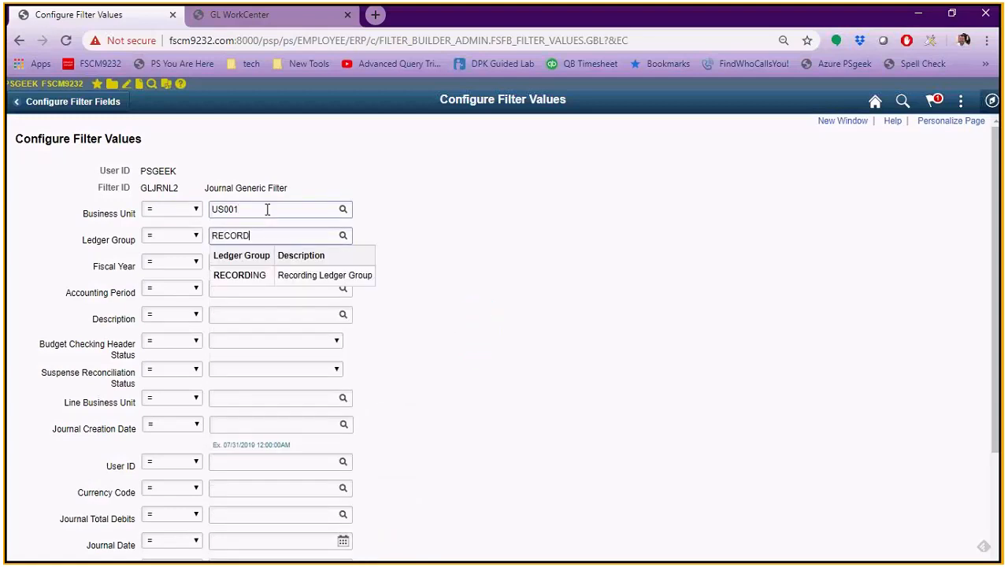
{"action": "left_click", "coordinate": [256, 281]}
{"action": "left_click", "coordinate": [255, 265]}
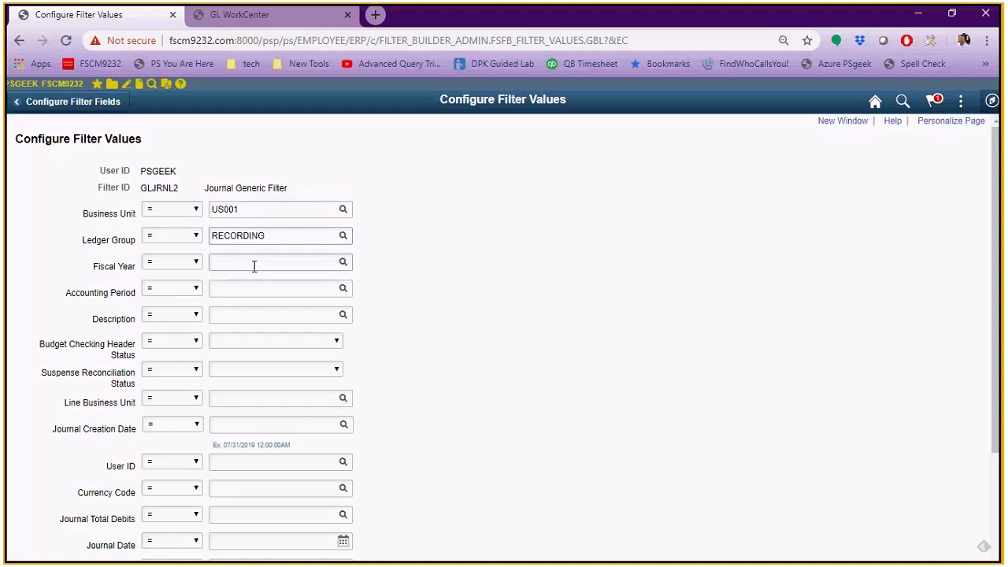
{"action": "type", "text": "2017"}
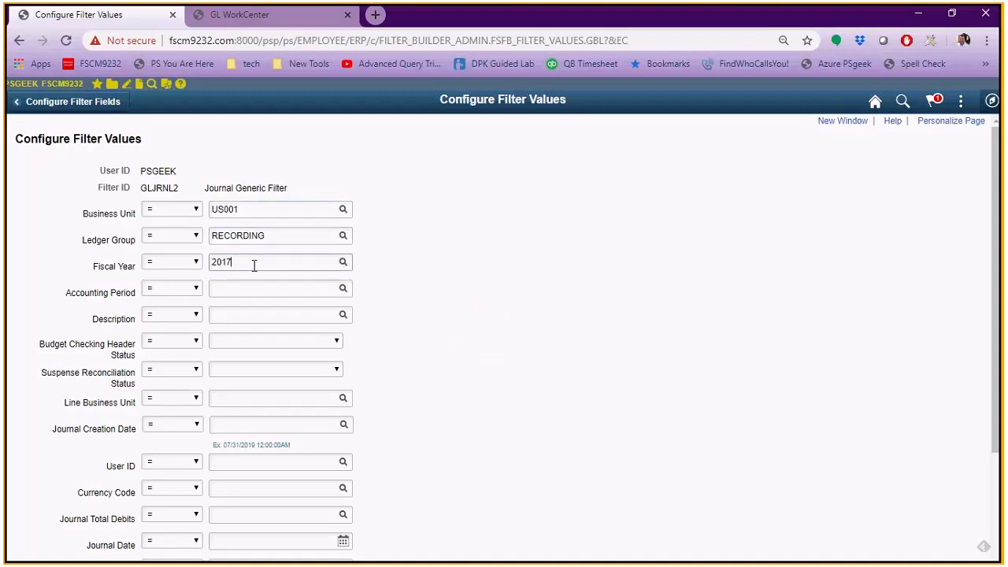
{"action": "key", "text": "Tab"}
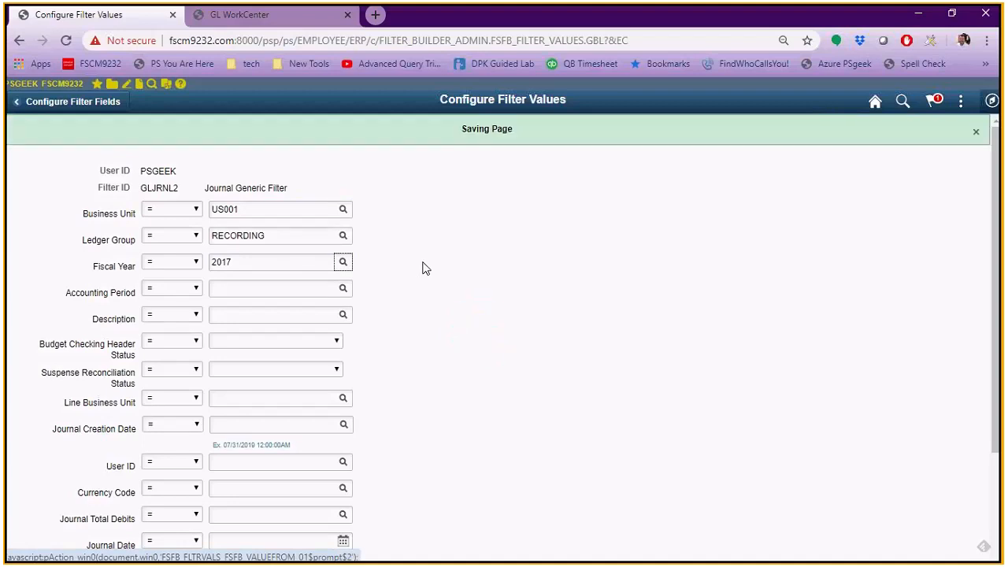
Reload My Work in the General Ledger WorkCenter and open the Incomplete Journals list
{"action": "left_click", "coordinate": [277, 19]}
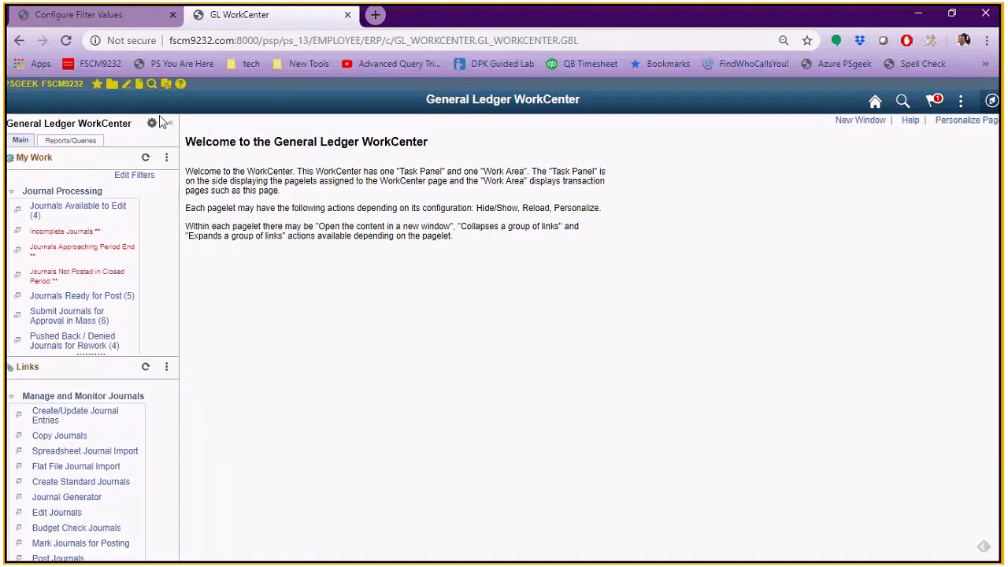
{"action": "left_click", "coordinate": [146, 158]}
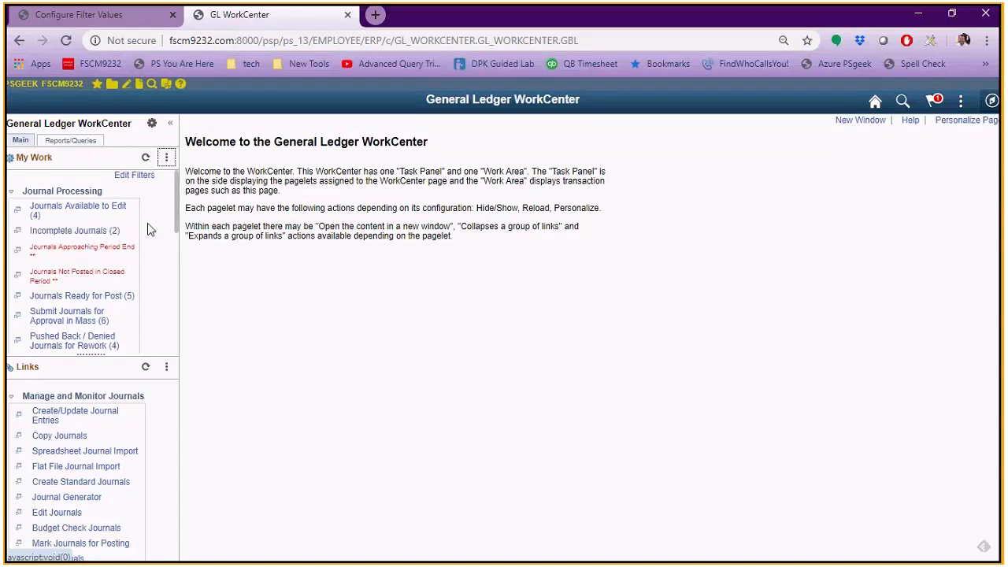
{"action": "left_click", "coordinate": [91, 233]}
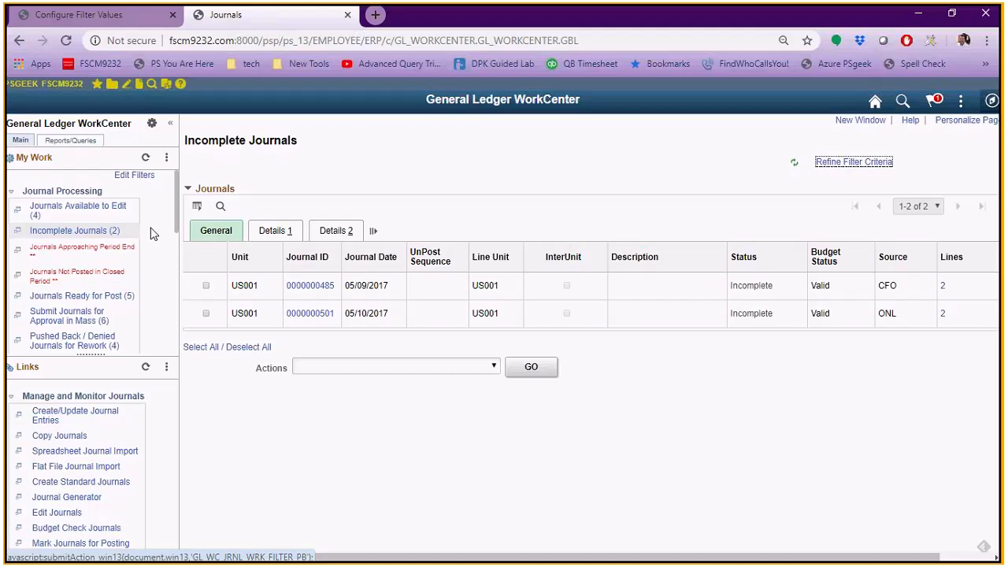
Open the My Work filter editor in the General Ledger WorkCenter and compare it with the Configure Filter Values page
{"action": "left_click", "coordinate": [149, 181]}
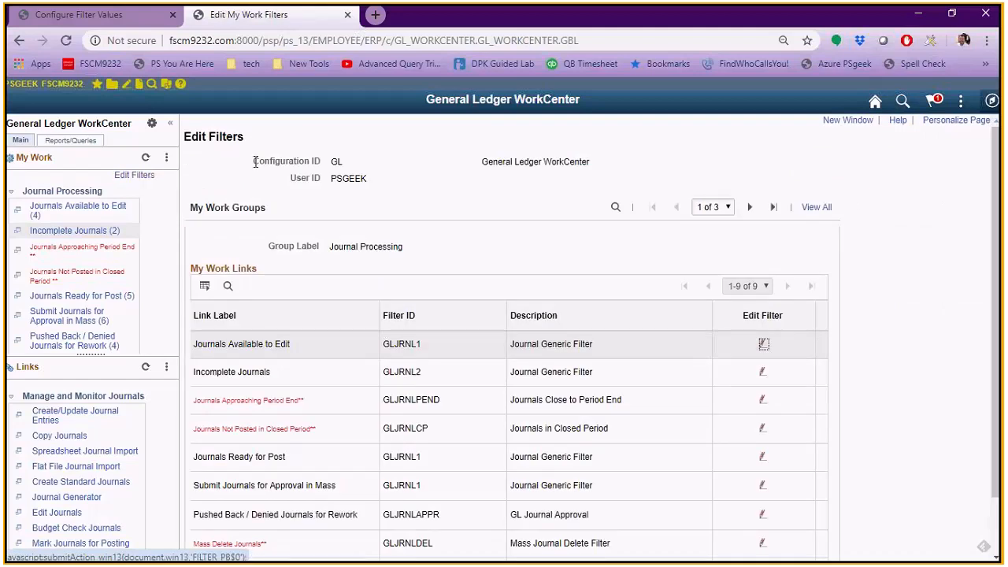
{"action": "left_click", "coordinate": [119, 20]}
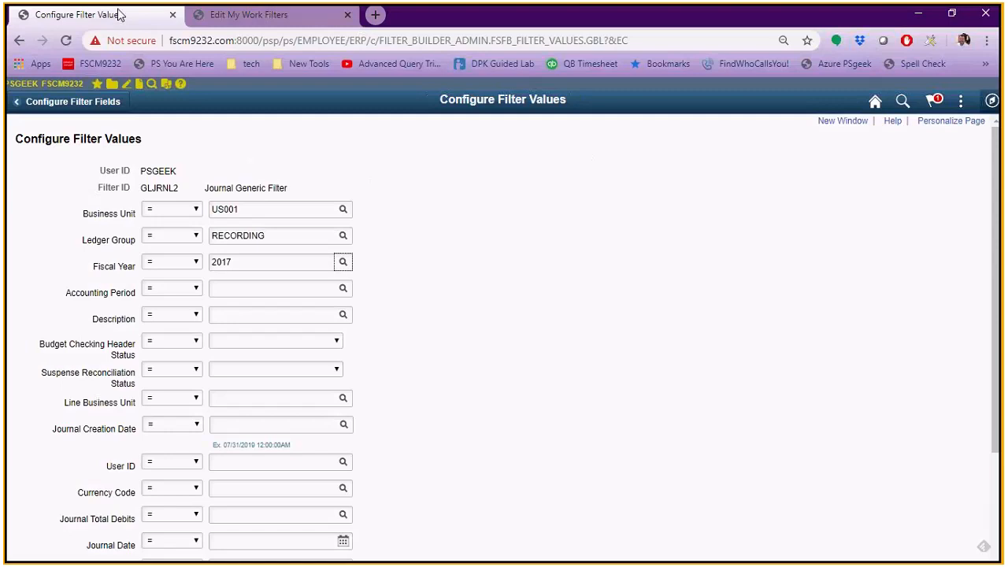
{"action": "left_click", "coordinate": [259, 16]}
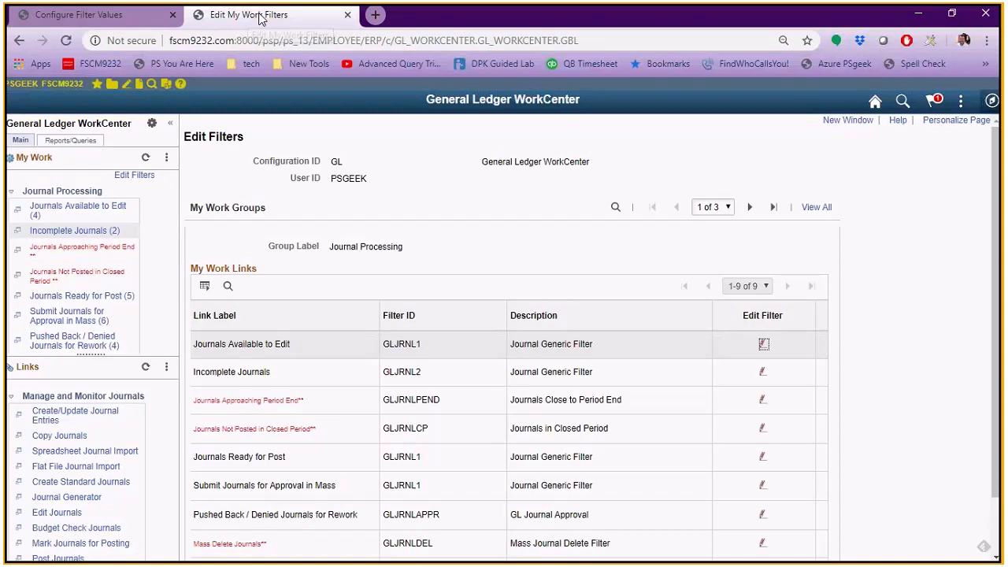
{"action": "left_click", "coordinate": [145, 178]}
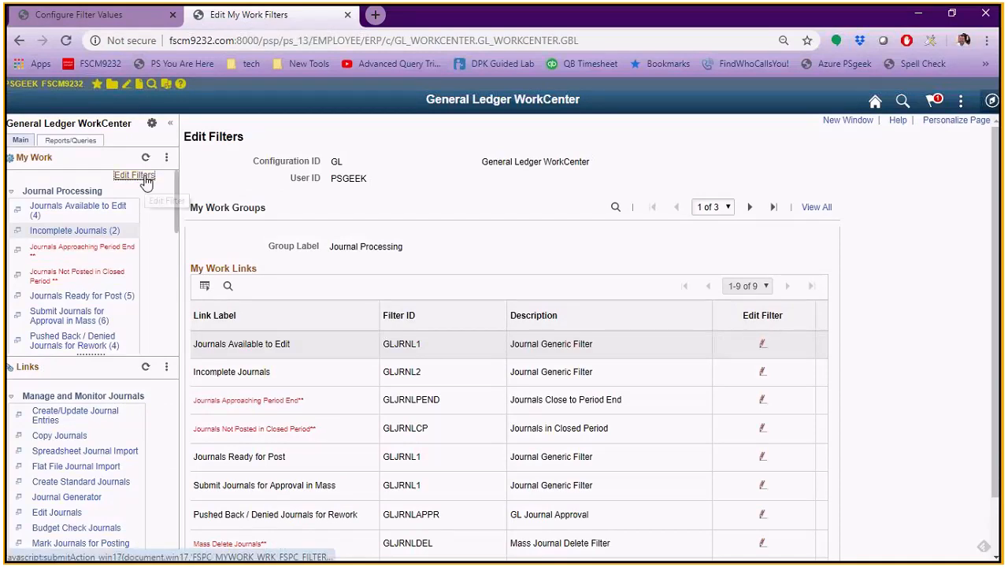
Set Fiscal Year to 2018 in the Incomplete Journals filter (GLJRNL2) and save the filter values
{"action": "left_click", "coordinate": [764, 374]}
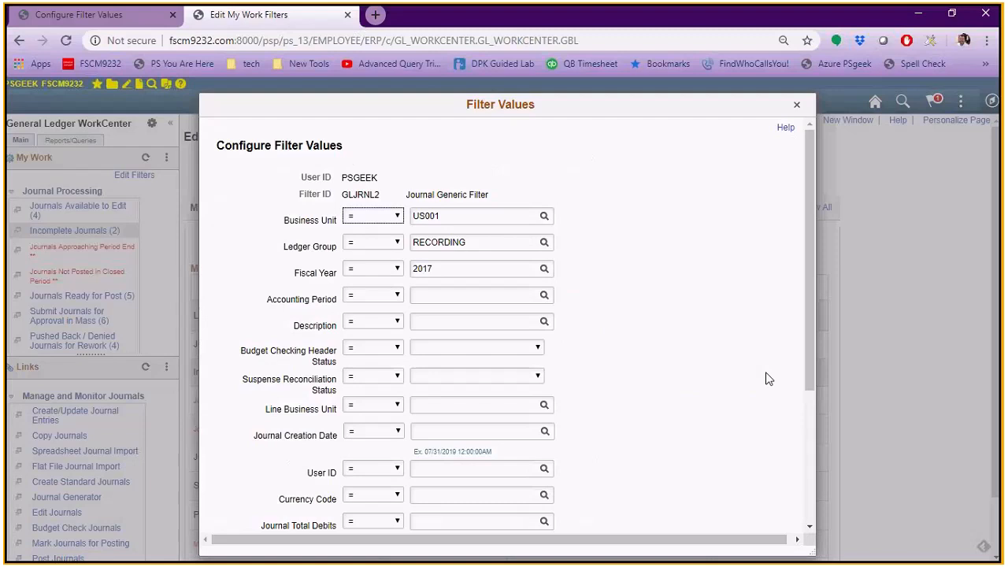
{"action": "left_click", "coordinate": [461, 272]}
{"action": "left_click_drag", "start_coordinate": [461, 273], "coordinate": [378, 272]}
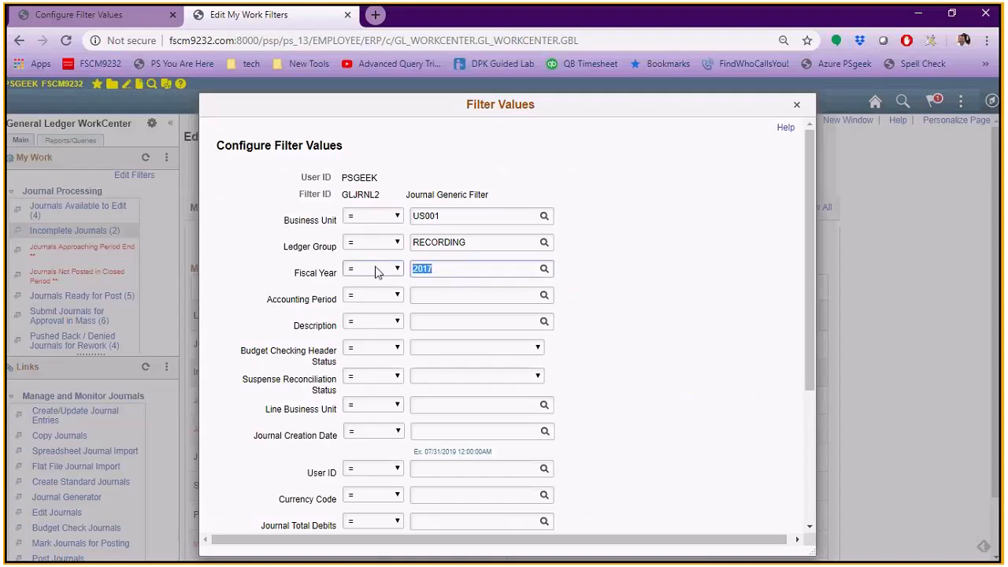
{"action": "type", "text": "2018"}
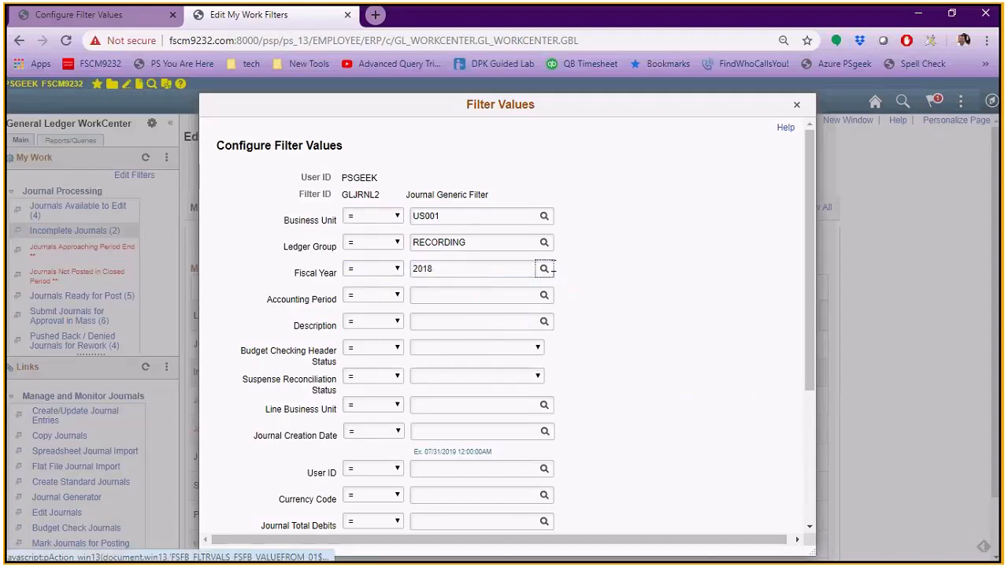
{"action": "scroll", "coordinate": [685, 290], "scroll_direction": "down", "scroll_amount": 3}
{"action": "left_click", "coordinate": [241, 508]}
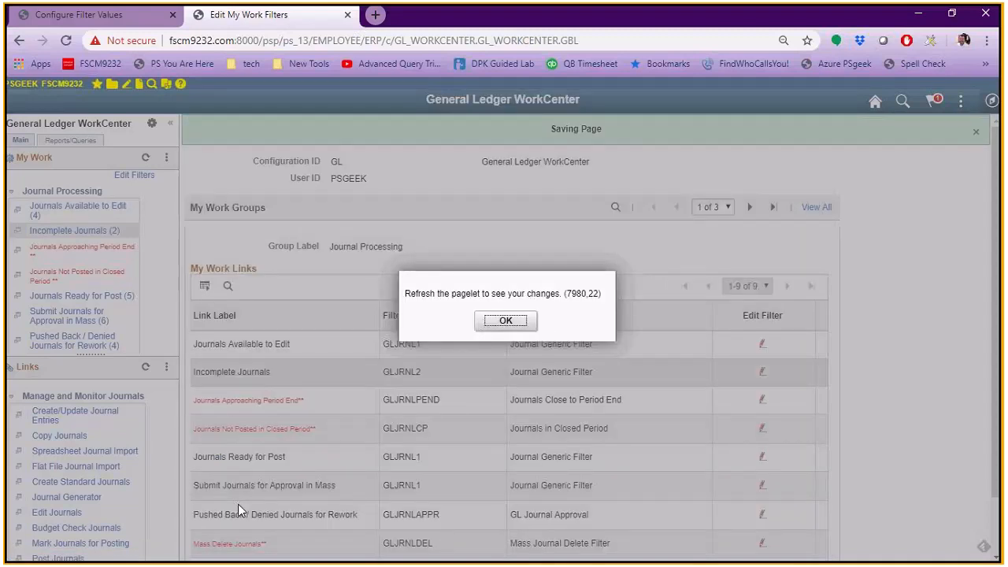
{"action": "left_click", "coordinate": [506, 321]}
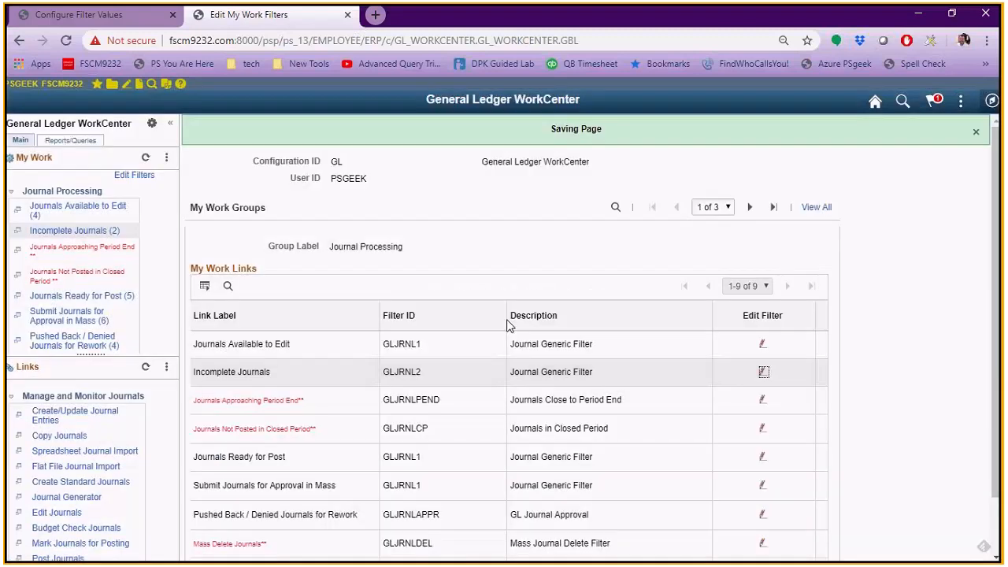
Refresh My Work and reopen the Incomplete Journals list to check the edited filter
{"action": "left_click", "coordinate": [146, 158]}
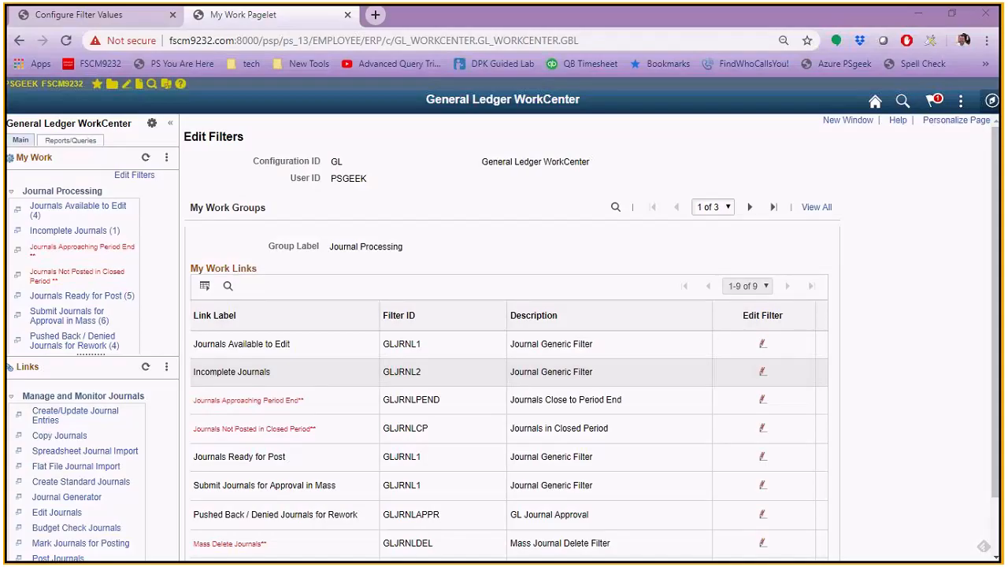
{"action": "left_click", "coordinate": [96, 234]}
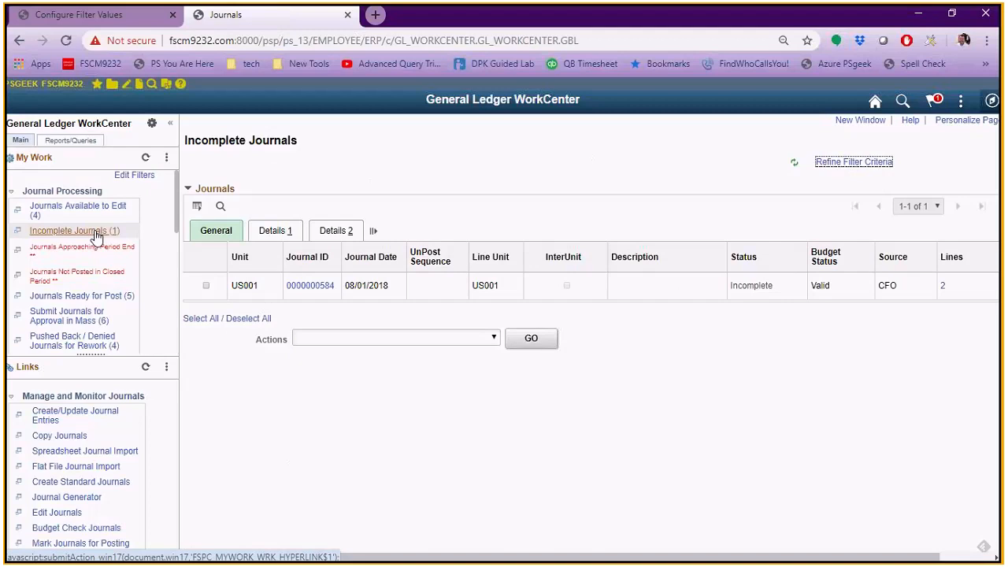
Reopen Configure Filter Values, search for User ID PSGEEK and open the GLJRNL2 entry to check its saved values
{"action": "left_click", "coordinate": [97, 16]}
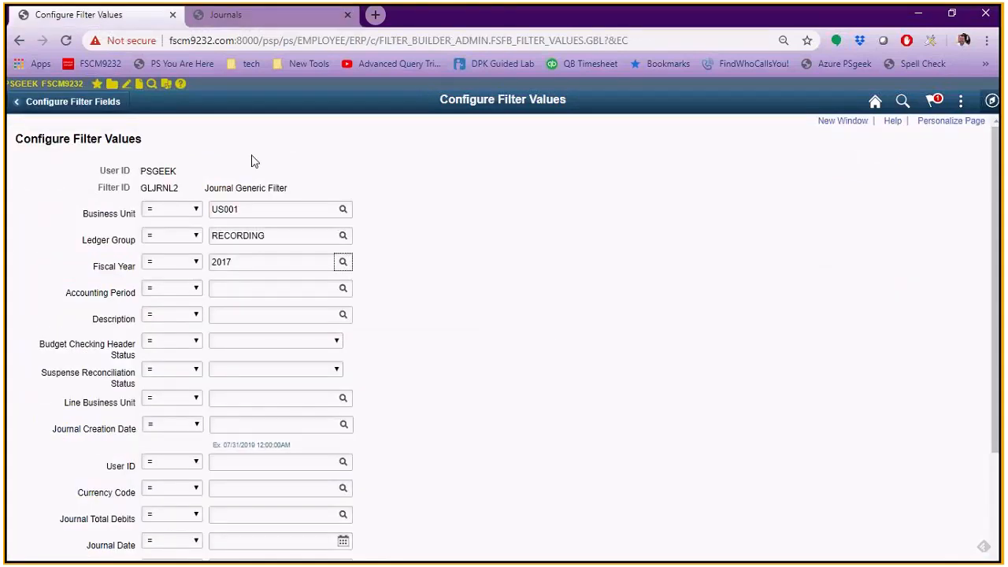
{"action": "left_click", "coordinate": [992, 102]}
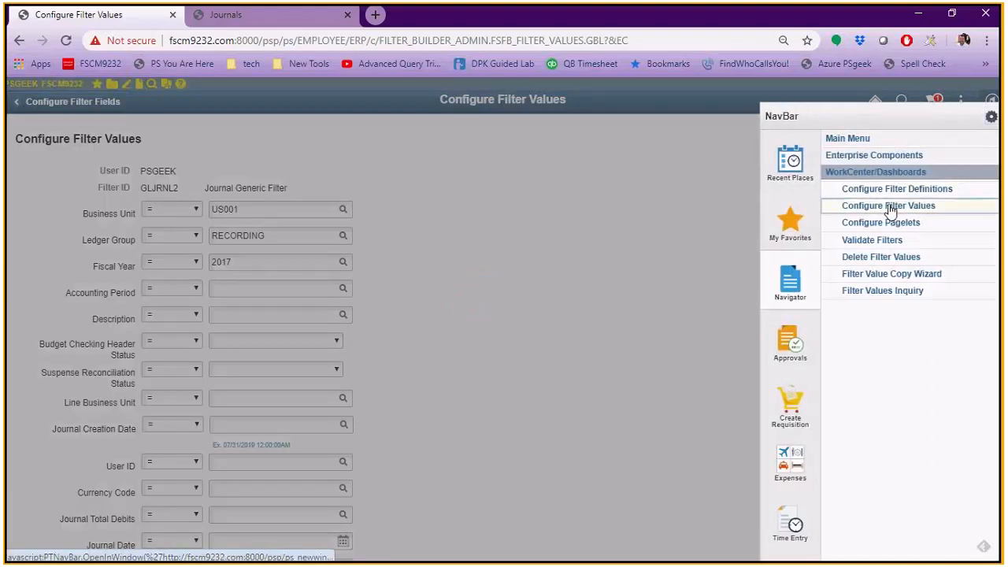
{"action": "left_click", "coordinate": [884, 206]}
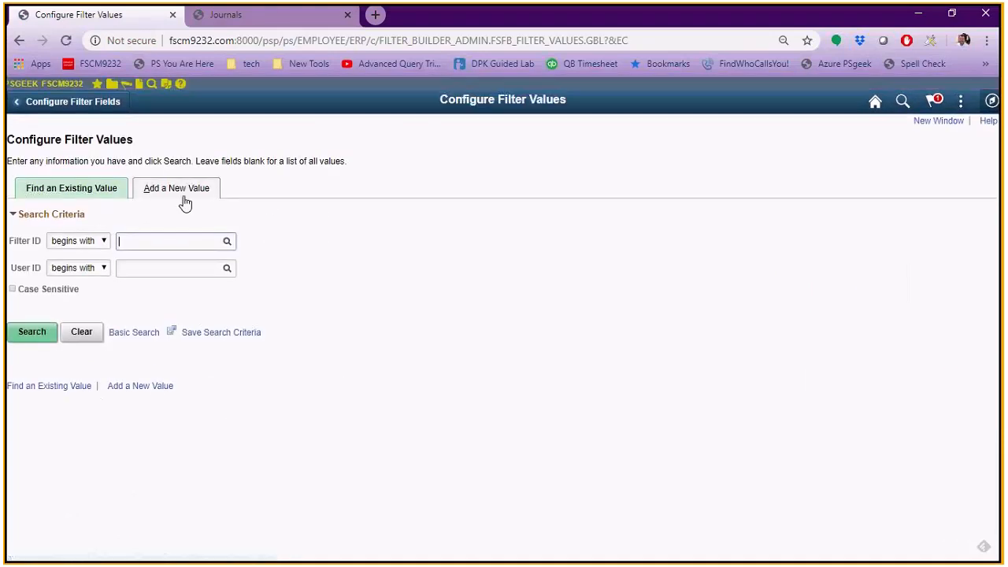
{"action": "left_click", "coordinate": [162, 269]}
{"action": "type", "text": "P"}
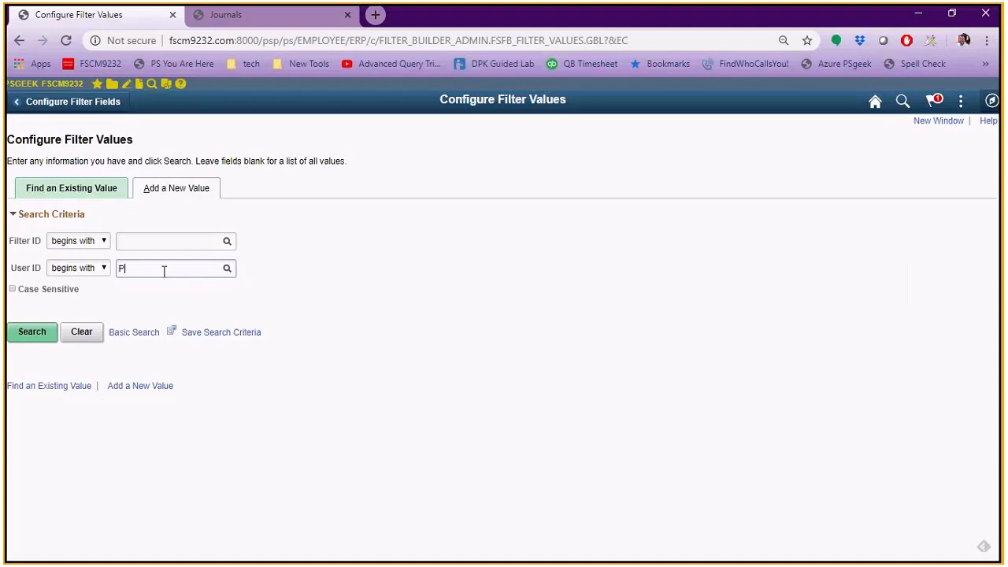
{"action": "type", "text": "SGEE"}
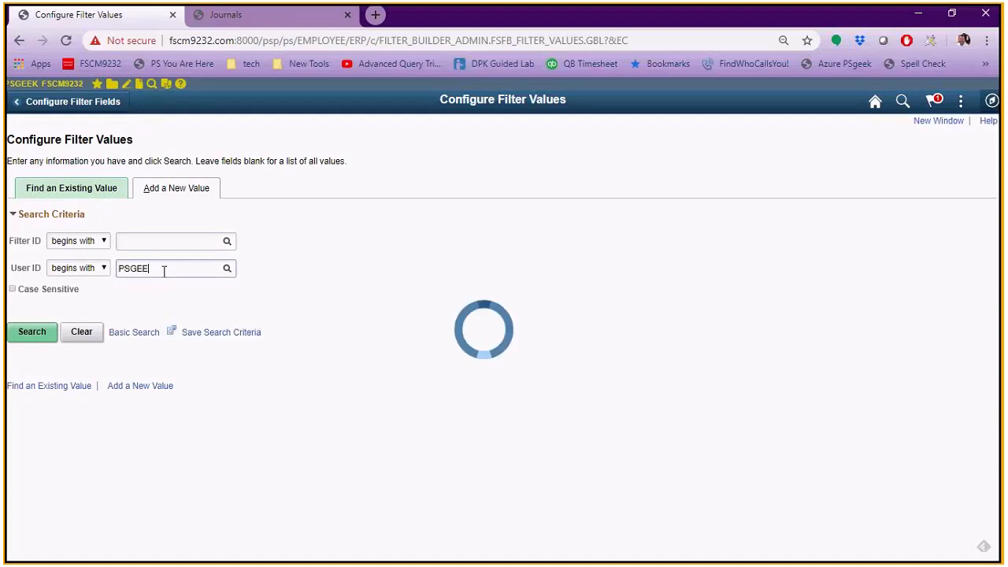
{"action": "type", "text": "K"}
{"action": "key", "text": "Return"}
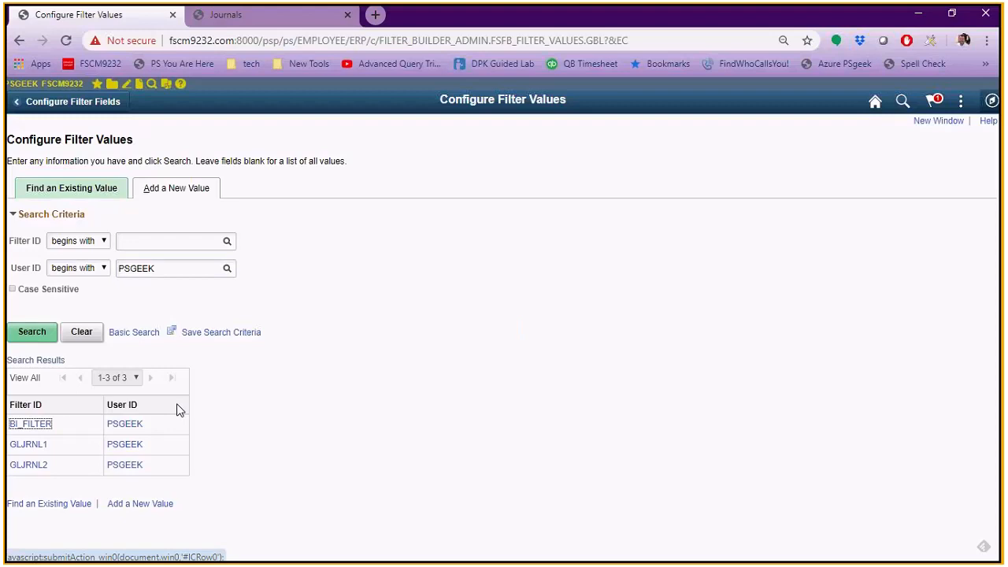
{"action": "left_click", "coordinate": [29, 466]}
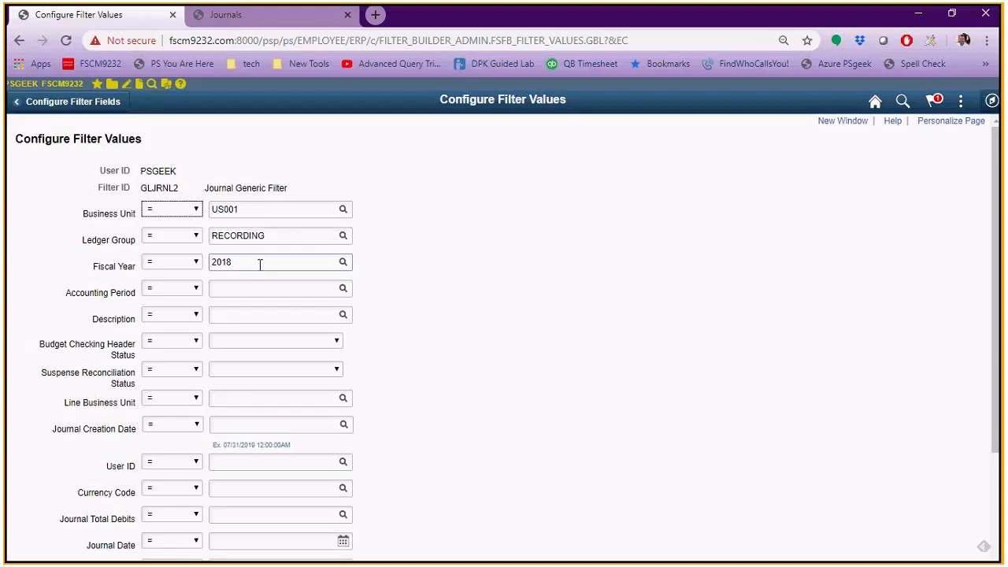
Run a Filter Values Inquiry for Filter ID GLJRNL2 with Field Name FISCAL_YEAR
{"action": "left_click", "coordinate": [993, 102]}
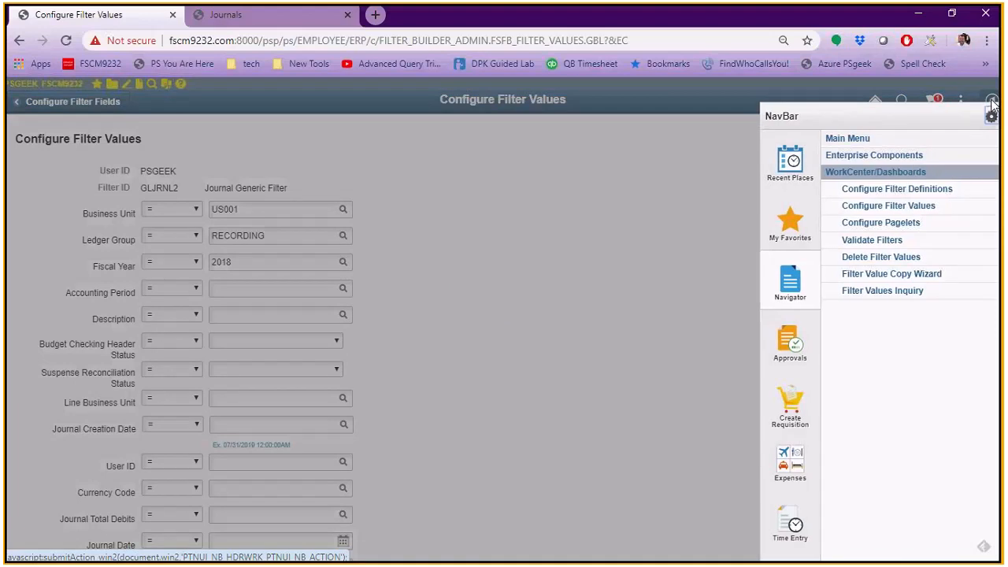
{"action": "left_click", "coordinate": [883, 293]}
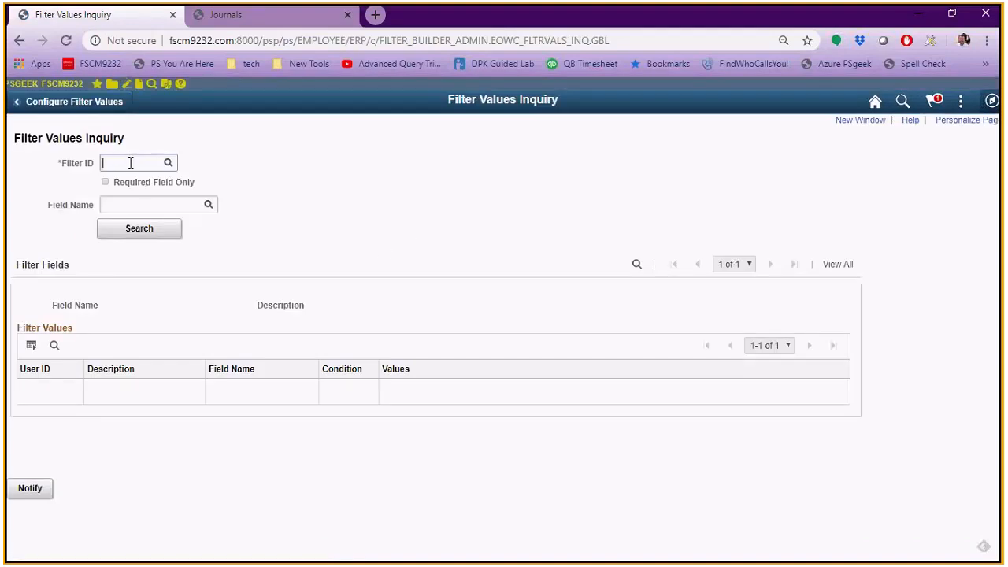
{"action": "type", "text": "GLJRNL2"}
{"action": "key", "text": "Tab"}
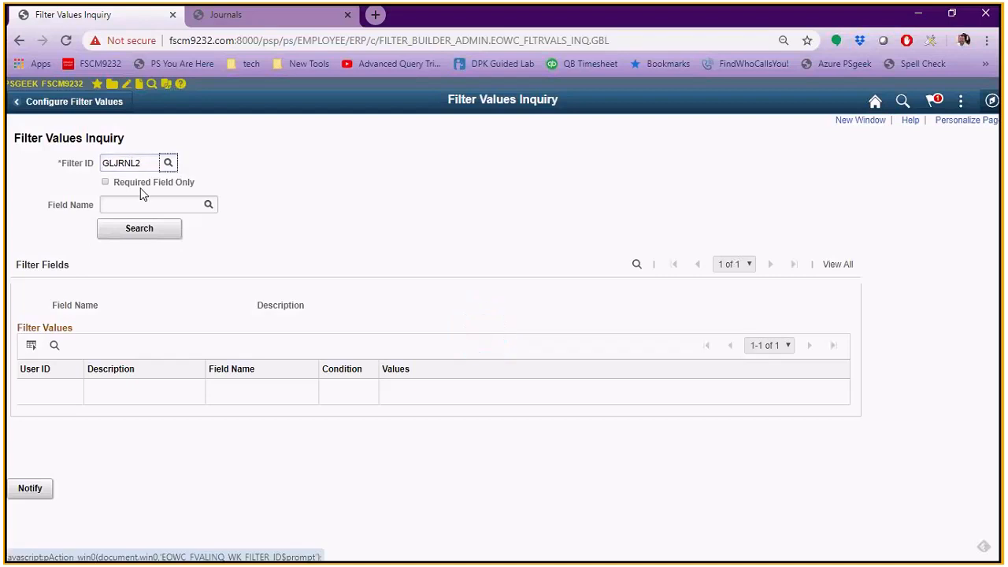
{"action": "left_click", "coordinate": [142, 202]}
{"action": "type", "text": "FISCAL_YE"}
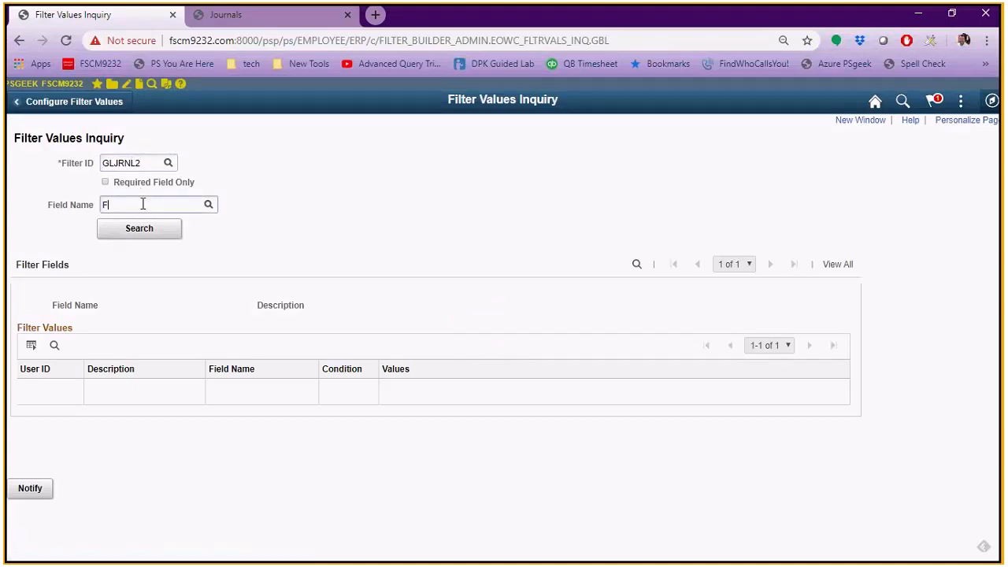
{"action": "key", "text": "BackSpace"}
{"action": "key", "text": "BackSpace"}
{"action": "key", "text": "BackSpace"}
{"action": "type", "text": "YEAR"}
{"action": "key", "text": "Tab"}
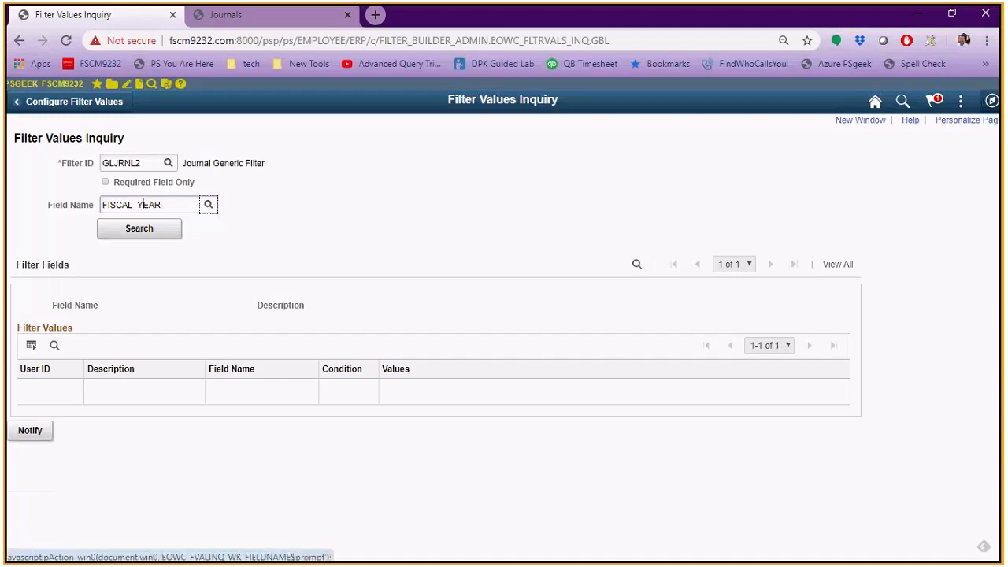
{"action": "left_click", "coordinate": [132, 230]}
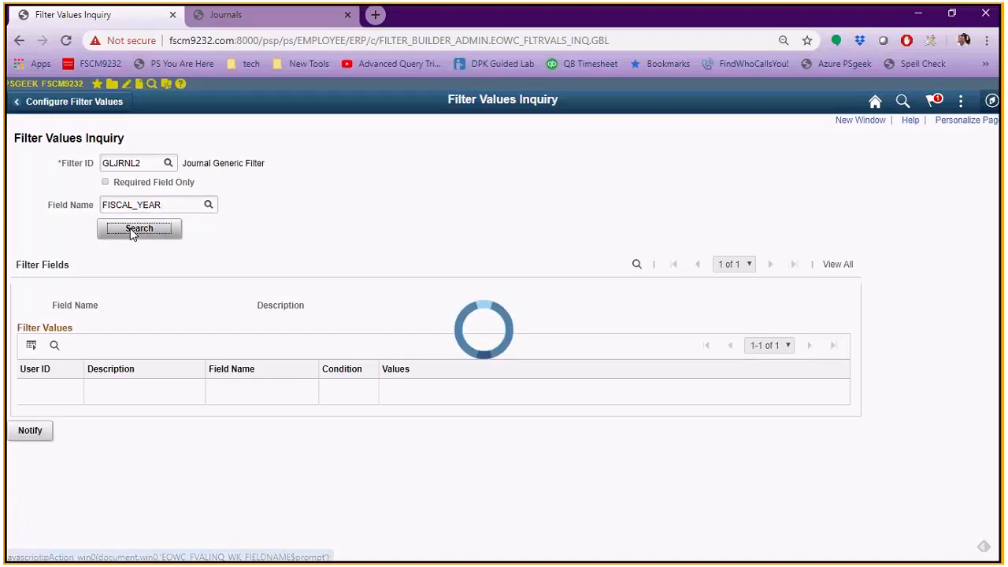
Examine the Fiscal Year filter values listed for each user, comparing PSGEEK's value with VP1's
{"action": "left_click_drag", "start_coordinate": [126, 306], "coordinate": [149, 305]}
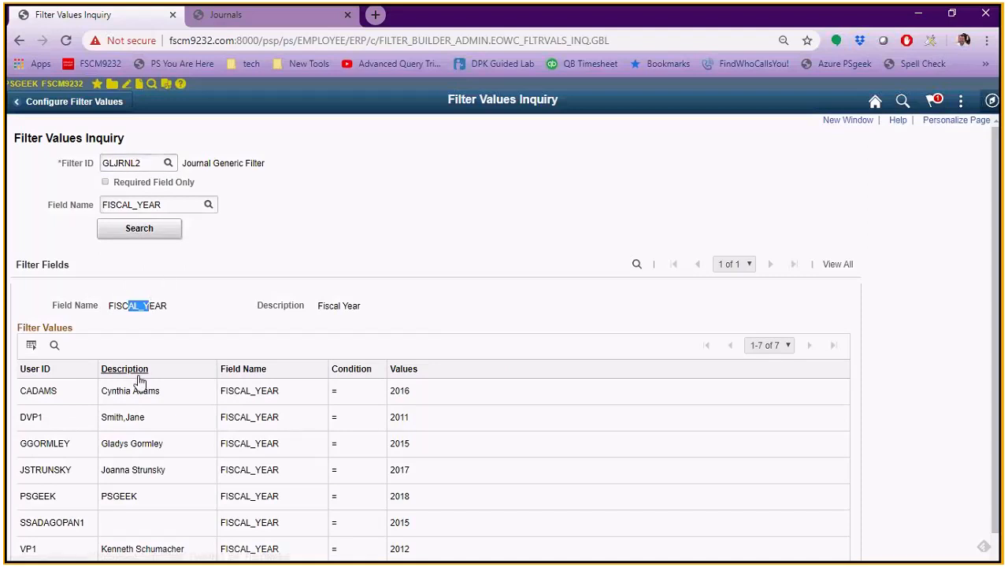
{"action": "scroll", "coordinate": [147, 426], "scroll_direction": "down", "scroll_amount": 1}
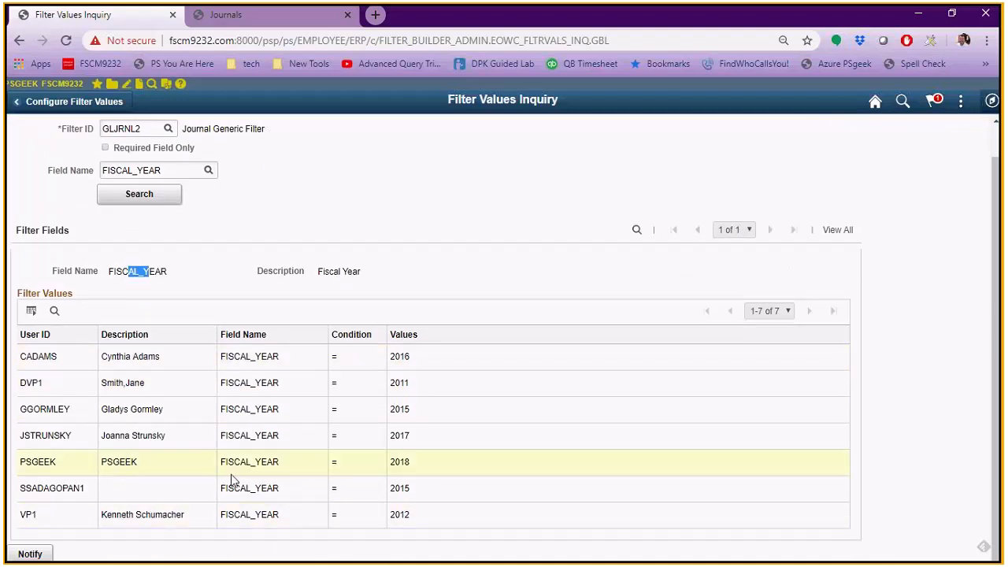
{"action": "double_click", "coordinate": [401, 463]}
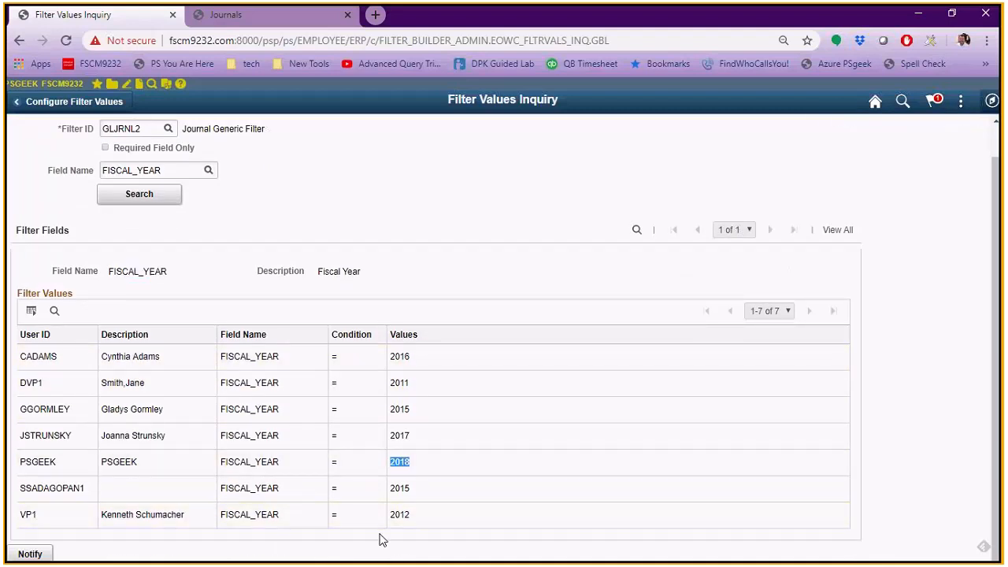
{"action": "double_click", "coordinate": [398, 514]}
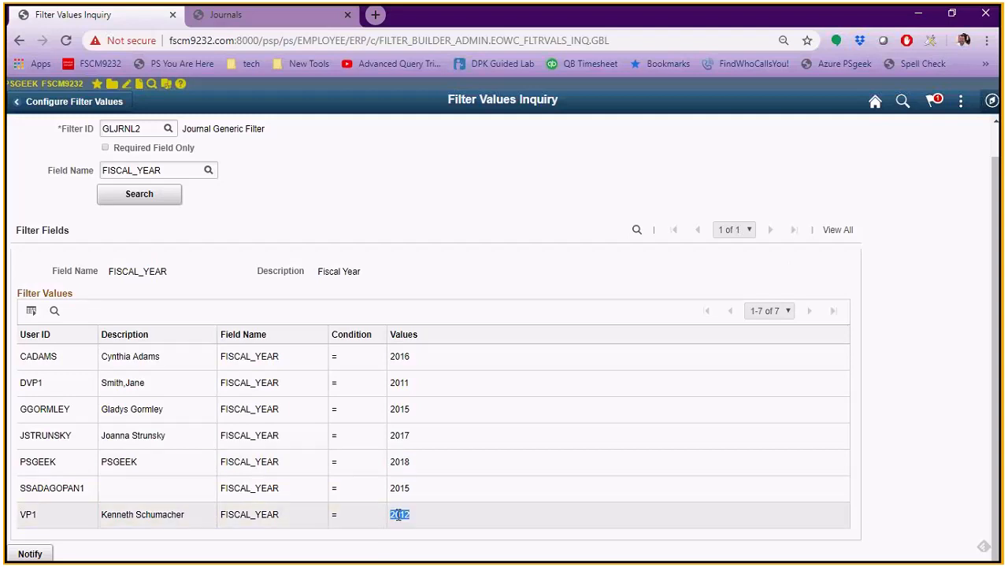
{"action": "scroll", "coordinate": [230, 284], "scroll_direction": "up", "scroll_amount": 1}
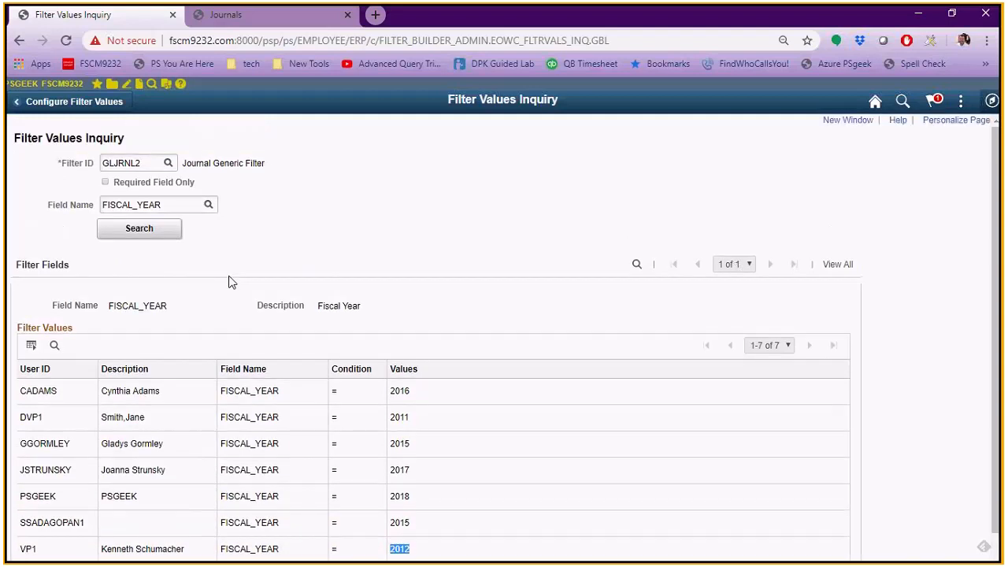
Clear the Field Name, search all GLJRNL2 filter fields and browse their values up to ACCOUNTING_PERIOD
{"action": "left_click_drag", "start_coordinate": [196, 202], "coordinate": [91, 206]}
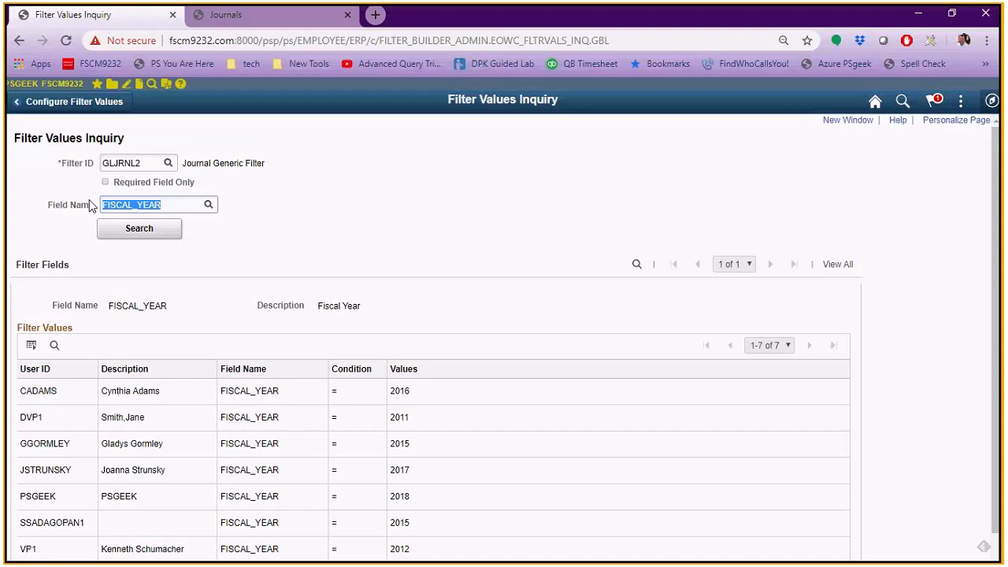
{"action": "key", "text": "BackSpace"}
{"action": "left_click", "coordinate": [138, 229]}
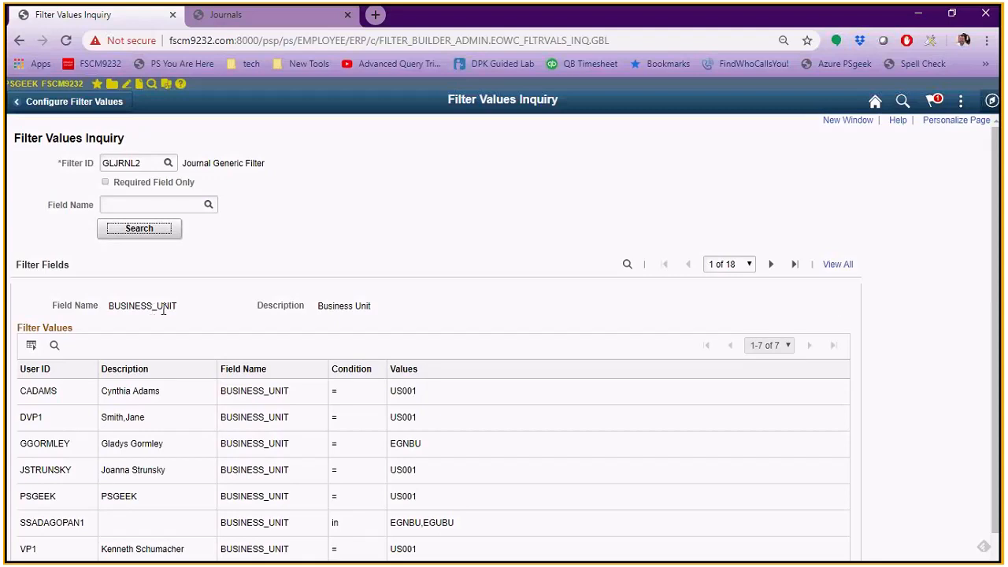
{"action": "left_click", "coordinate": [771, 267]}
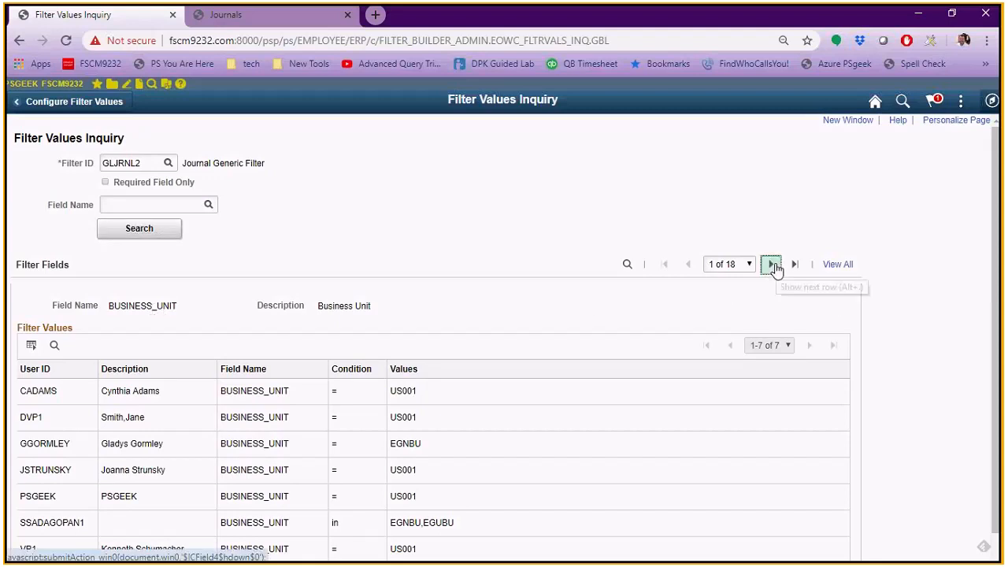
{"action": "left_click", "coordinate": [772, 266]}
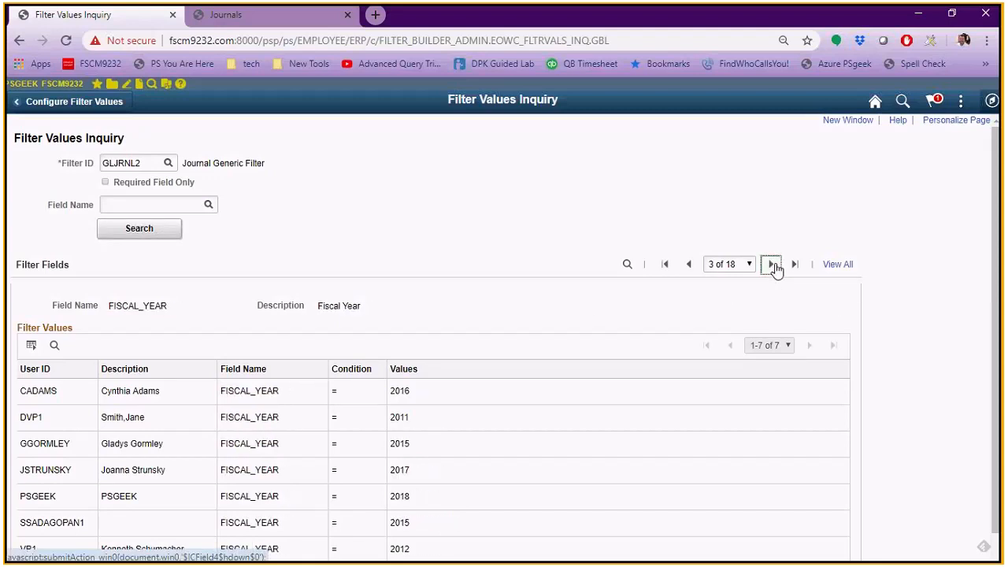
{"action": "left_click", "coordinate": [772, 266]}
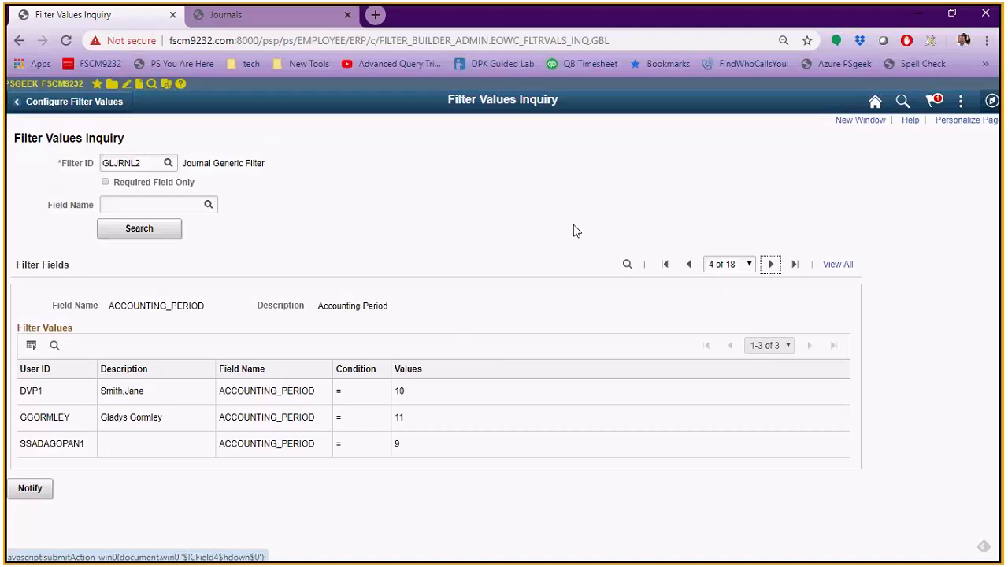
Open Validate Filters, set the Filter ID to GLJRNL2 and run the FSFB_VALCLN process with the default scheduler settings
{"action": "left_click", "coordinate": [992, 102]}
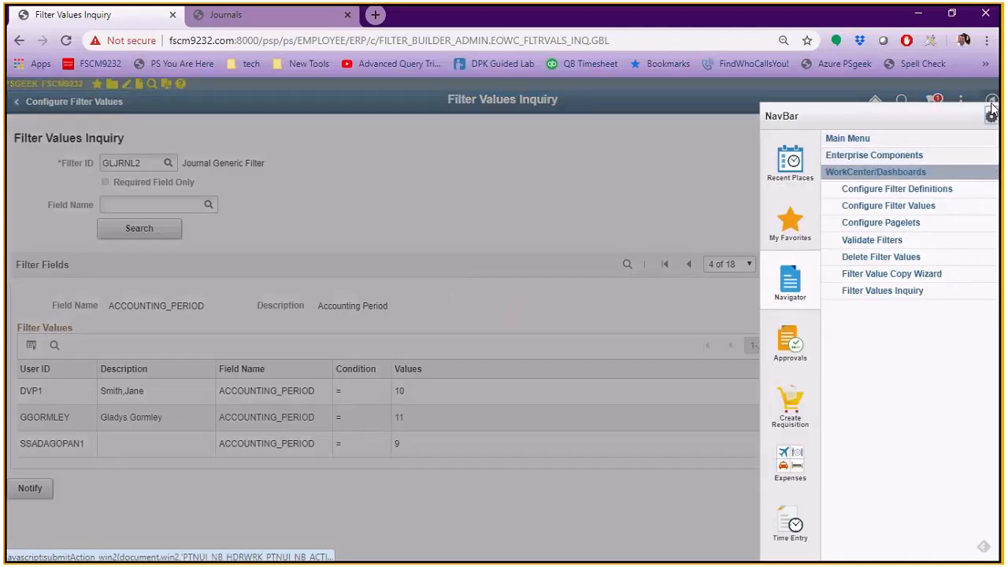
{"action": "left_click", "coordinate": [891, 244]}
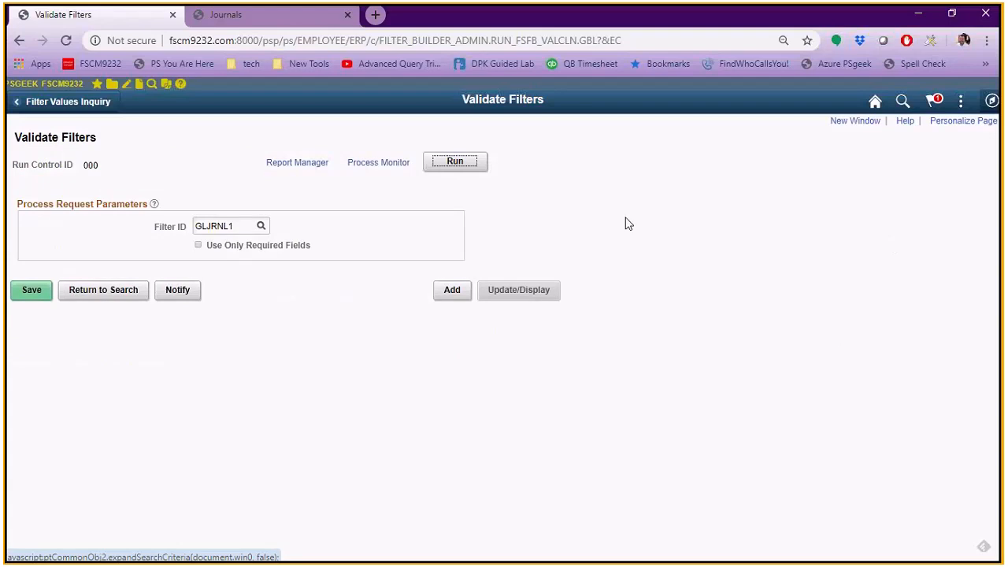
{"action": "left_click", "coordinate": [241, 226]}
{"action": "key", "text": "BackSpace"}
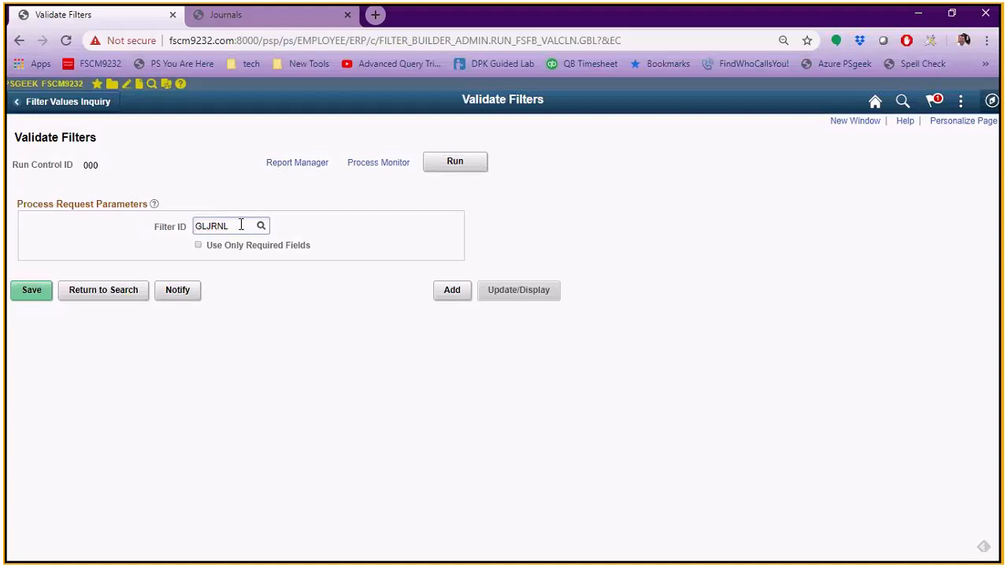
{"action": "type", "text": "2"}
{"action": "left_click", "coordinate": [260, 227]}
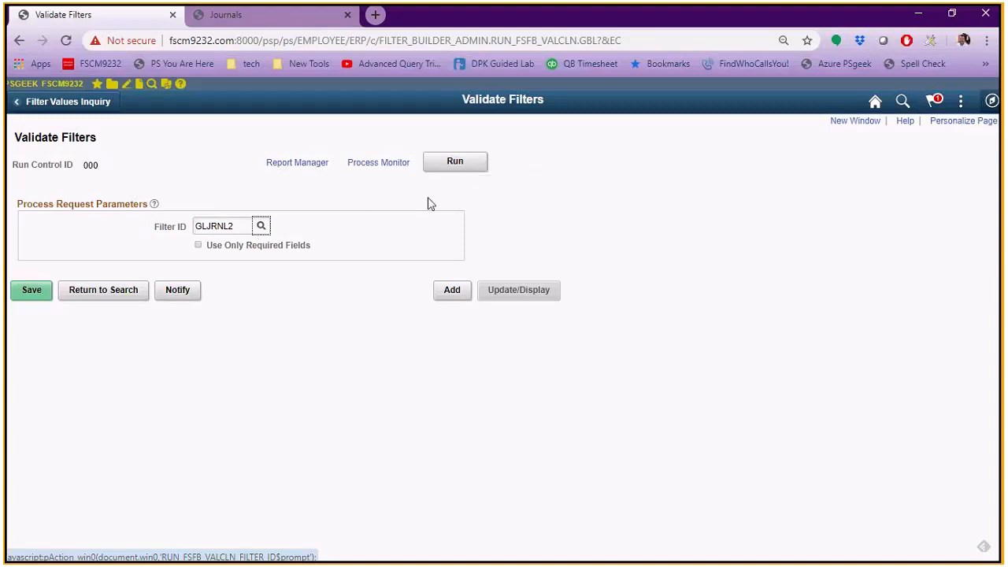
{"action": "left_click", "coordinate": [458, 166]}
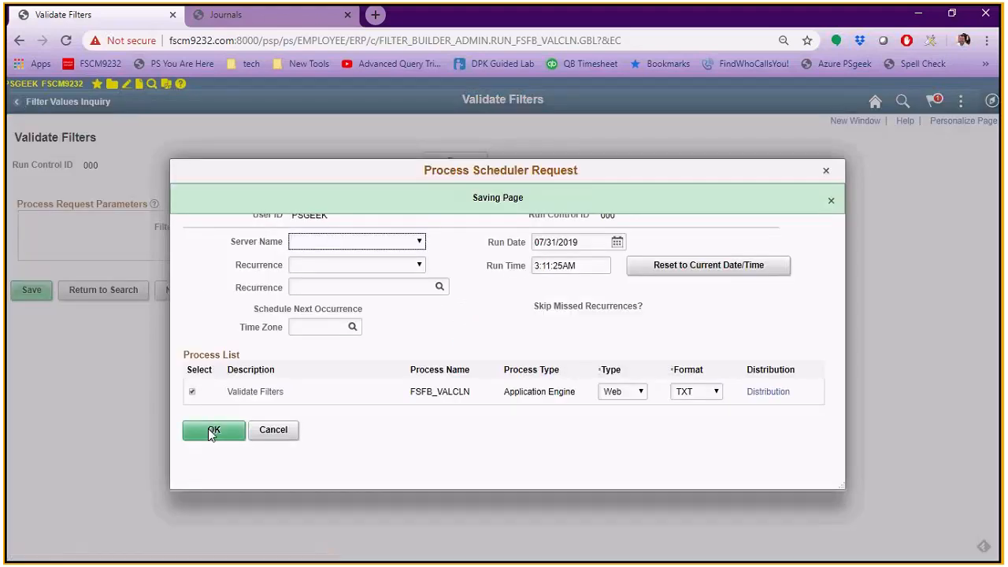
{"action": "left_click", "coordinate": [211, 431]}
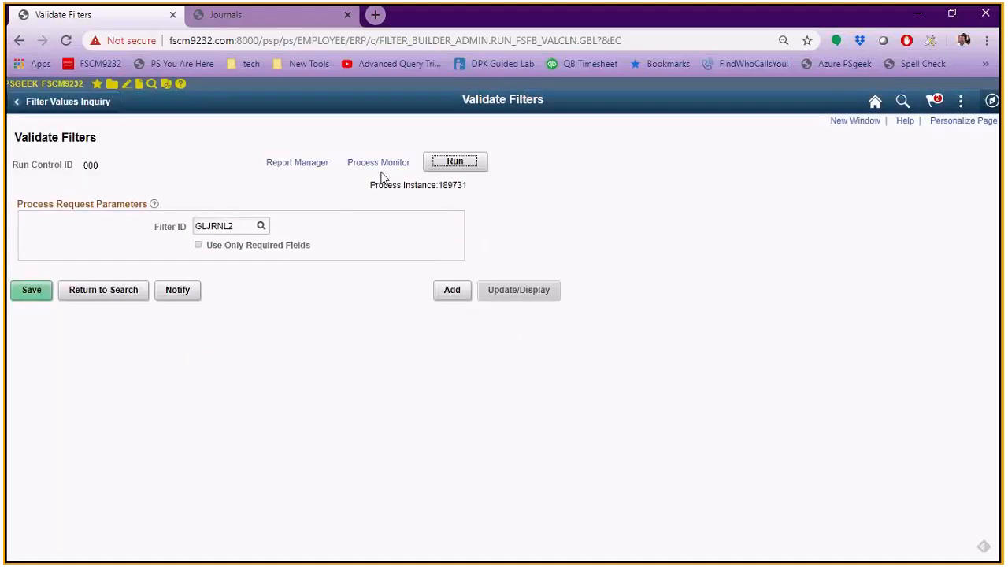
Open the Process Monitor and list PSGEEK's process requests from the last 20 days
{"action": "left_click", "coordinate": [379, 163]}
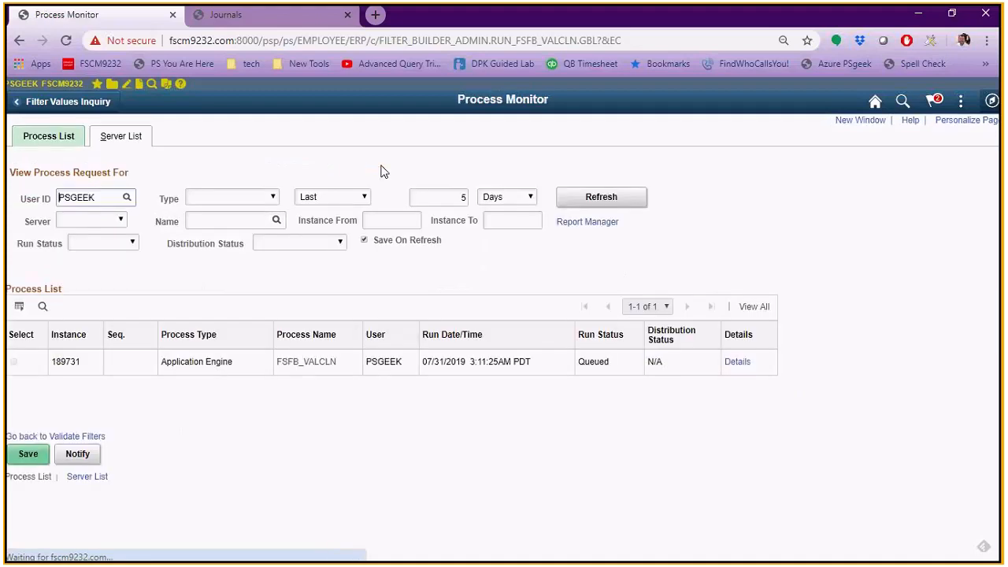
{"action": "double_click", "coordinate": [466, 198]}
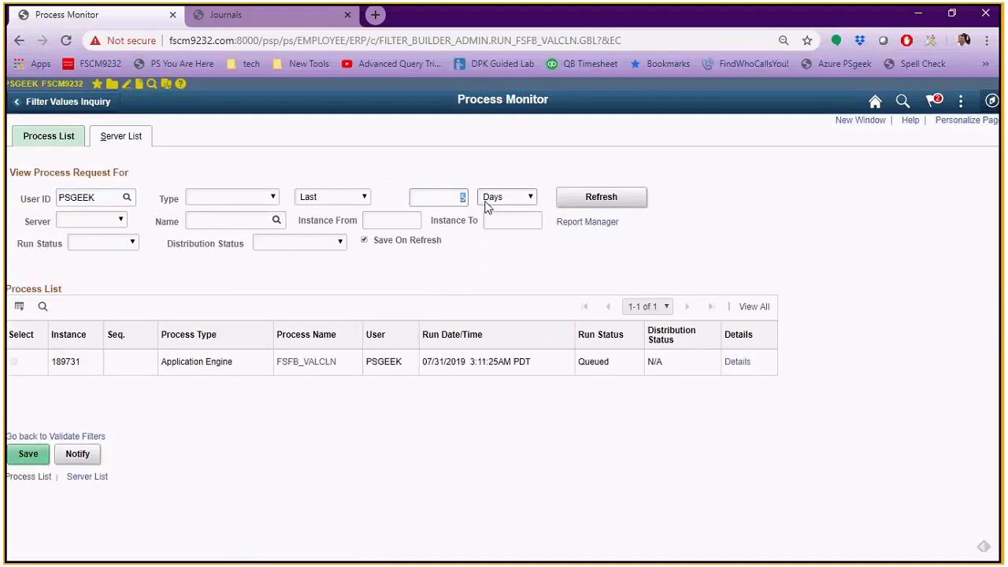
{"action": "type", "text": "20"}
{"action": "left_click", "coordinate": [576, 209]}
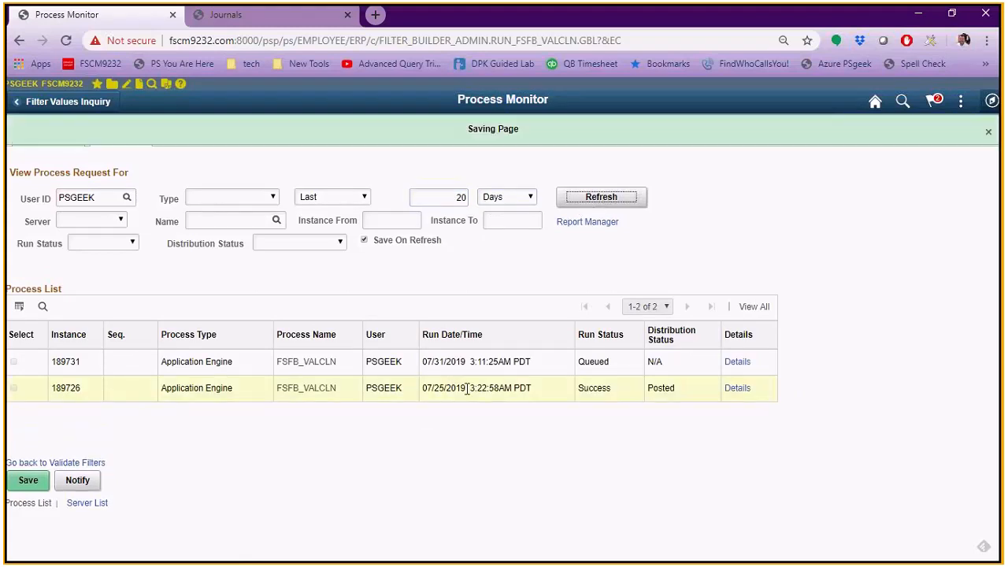
Read the AE_FSFB_VALCLN_189726.stdout log of the 07/25/2019 Validate Filters run and return to the process list
{"action": "left_click", "coordinate": [738, 389]}
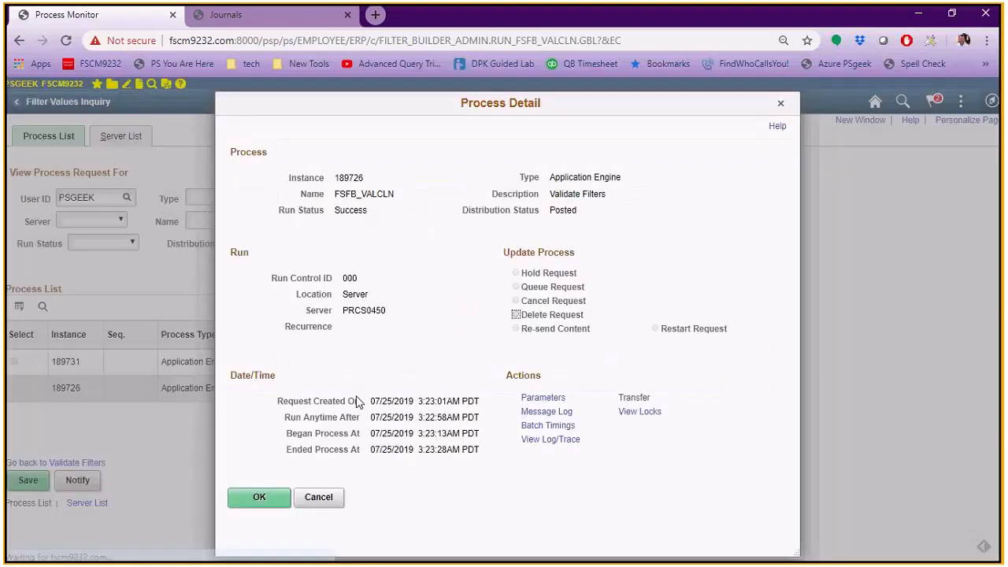
{"action": "left_click", "coordinate": [528, 441]}
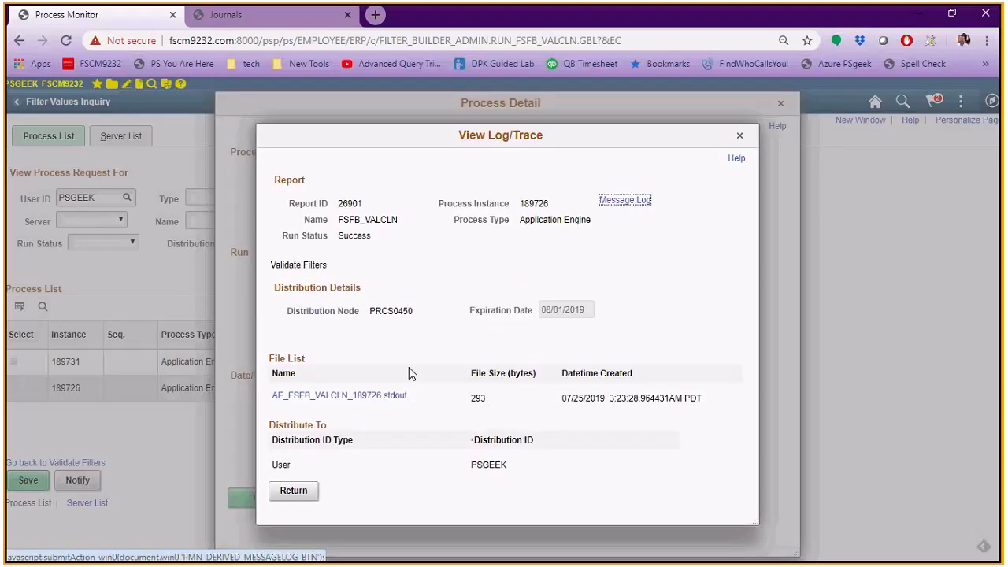
{"action": "left_click", "coordinate": [378, 400]}
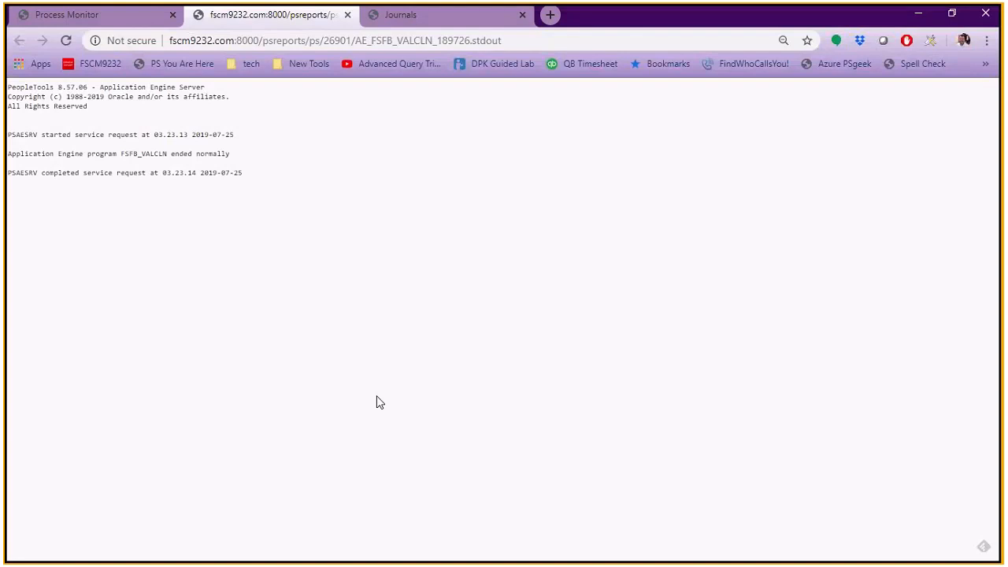
{"action": "left_click_drag", "start_coordinate": [34, 135], "coordinate": [204, 155]}
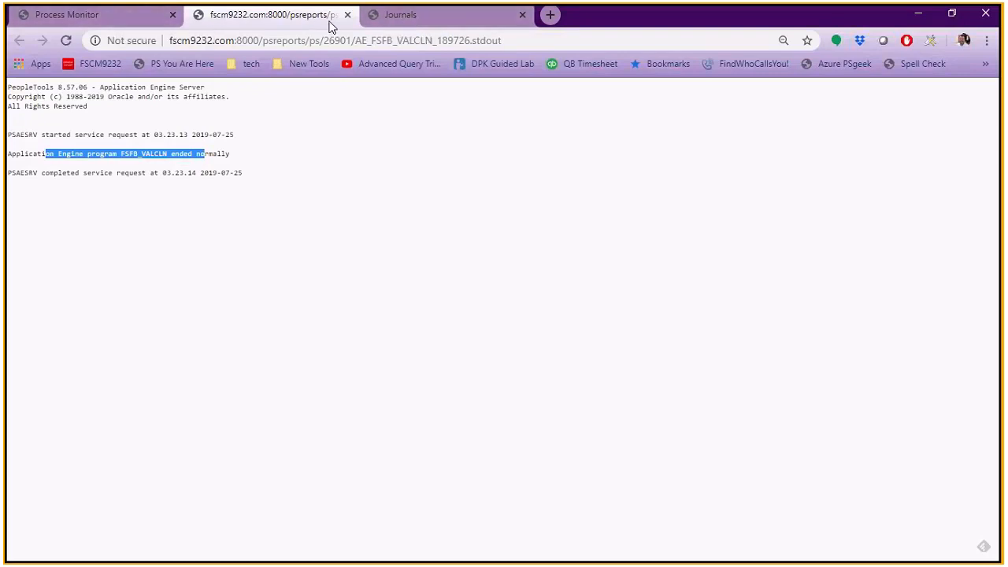
{"action": "left_click", "coordinate": [347, 15]}
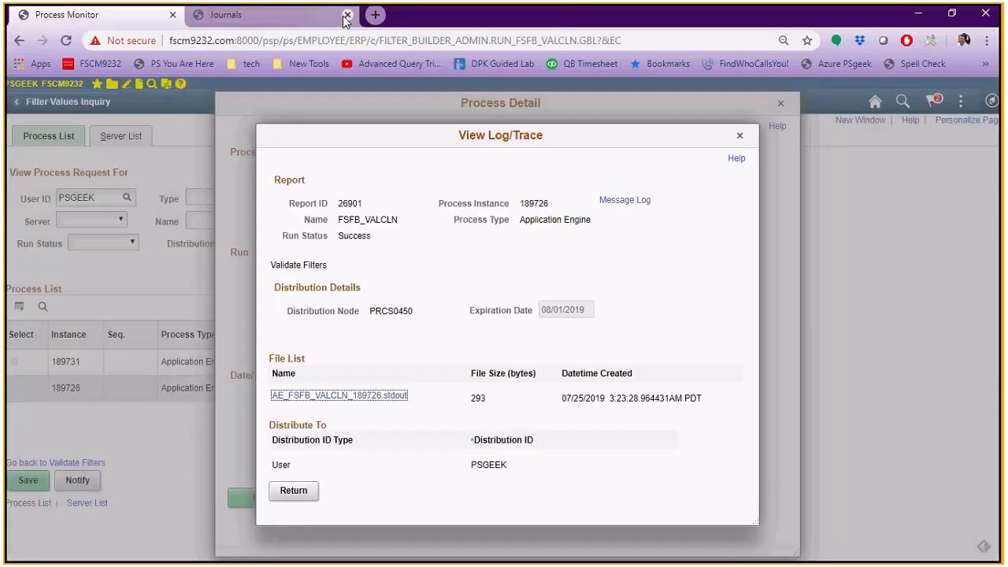
{"action": "left_click", "coordinate": [741, 135]}
{"action": "left_click", "coordinate": [781, 103]}
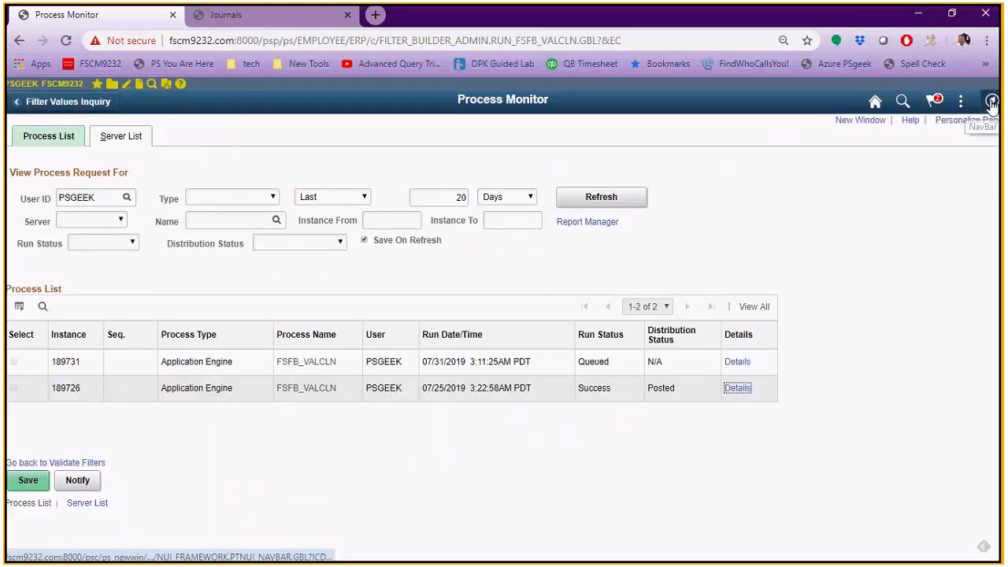
Look at the Delete Filter Values page and open the Filter Value Copy Wizard
{"action": "left_click", "coordinate": [992, 102]}
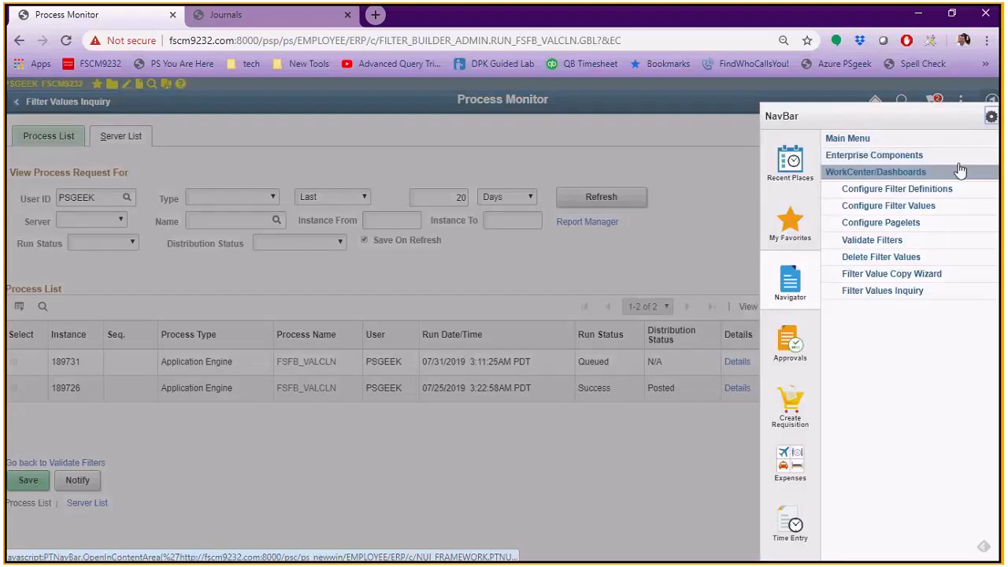
{"action": "left_click", "coordinate": [914, 258]}
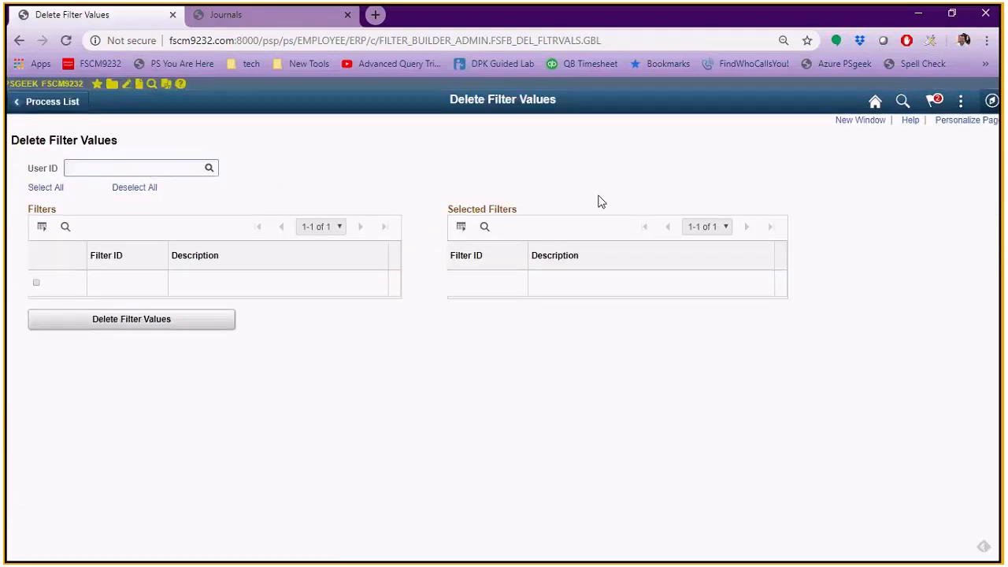
{"action": "left_click", "coordinate": [993, 101]}
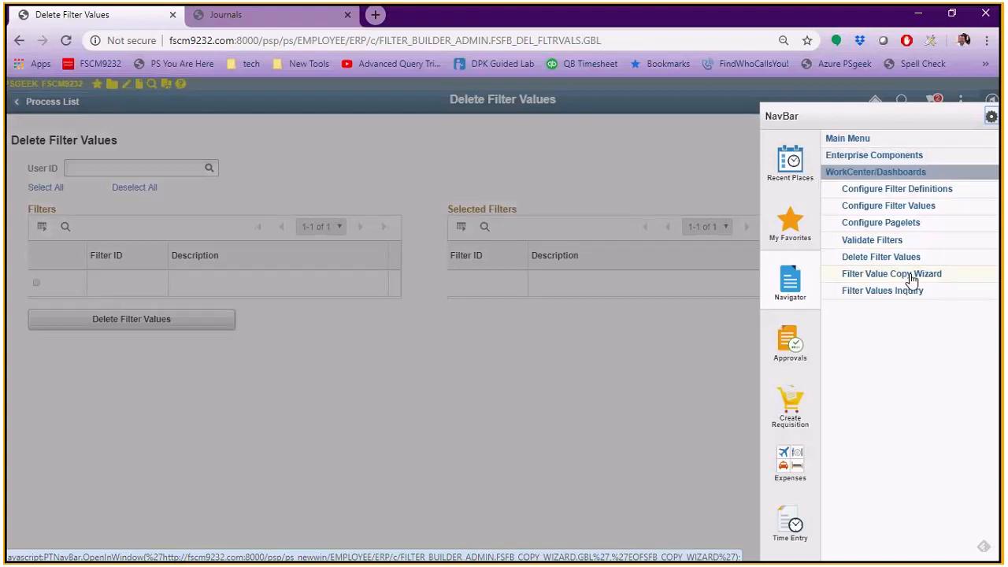
{"action": "left_click", "coordinate": [912, 276]}
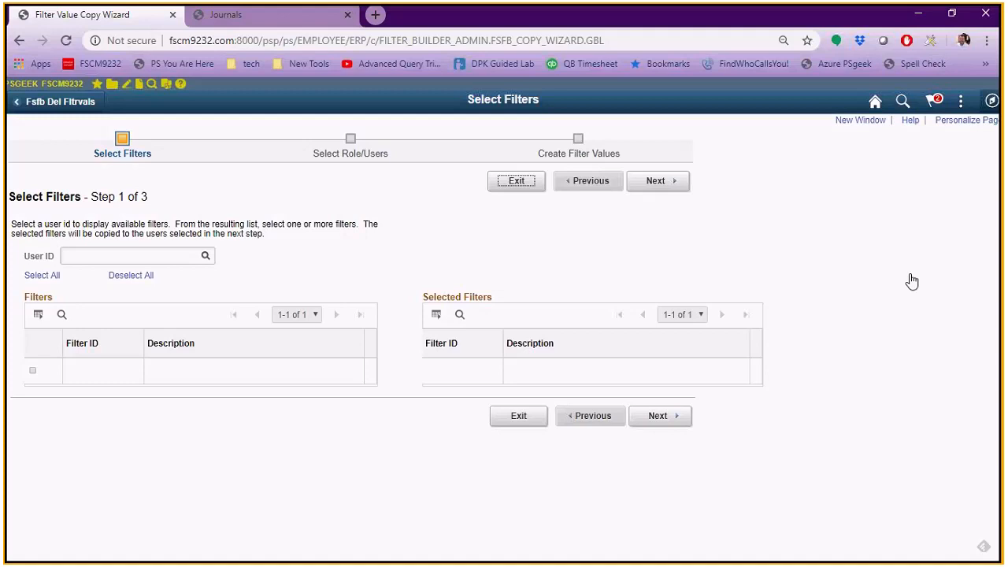
Set the source User ID to VP1 to list that user's available filters
{"action": "left_click", "coordinate": [135, 256]}
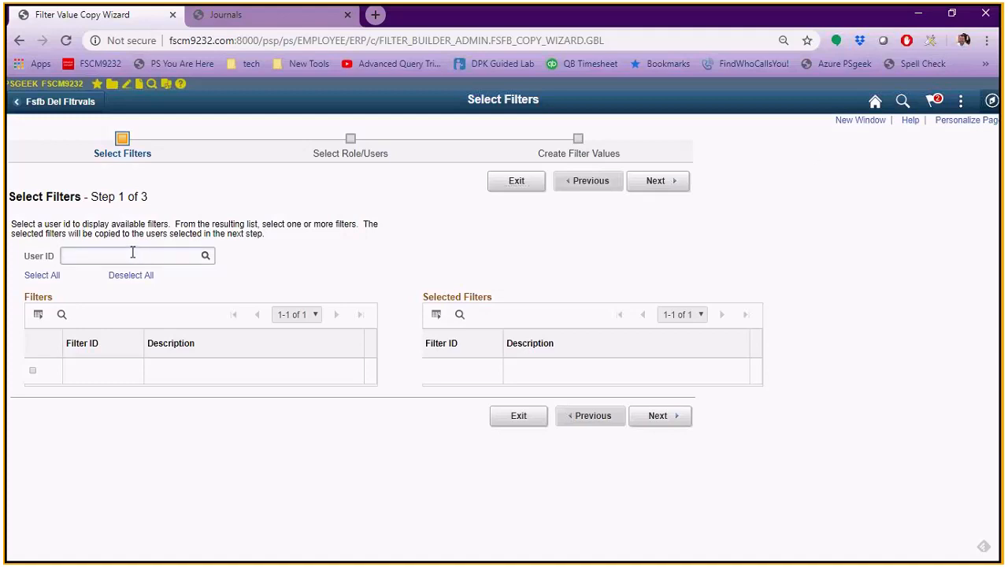
{"action": "type", "text": "VP1"}
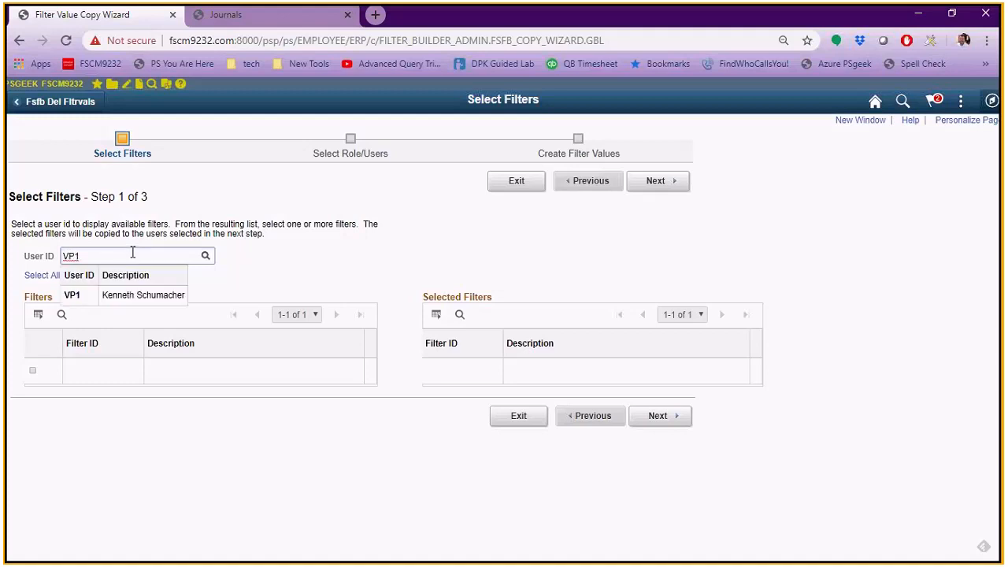
{"action": "left_click", "coordinate": [123, 288]}
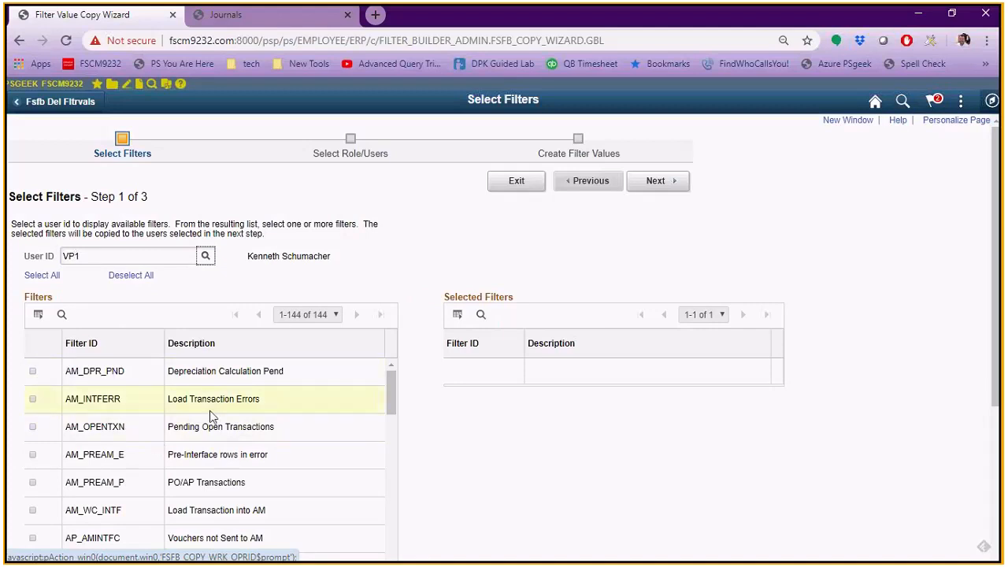
Select the journal generic filters GLJRNL1, GLJRNL2, GLJRNL3 and GLJRNL4 for copying
{"action": "scroll", "coordinate": [386, 398], "scroll_direction": "down", "scroll_amount": 2}
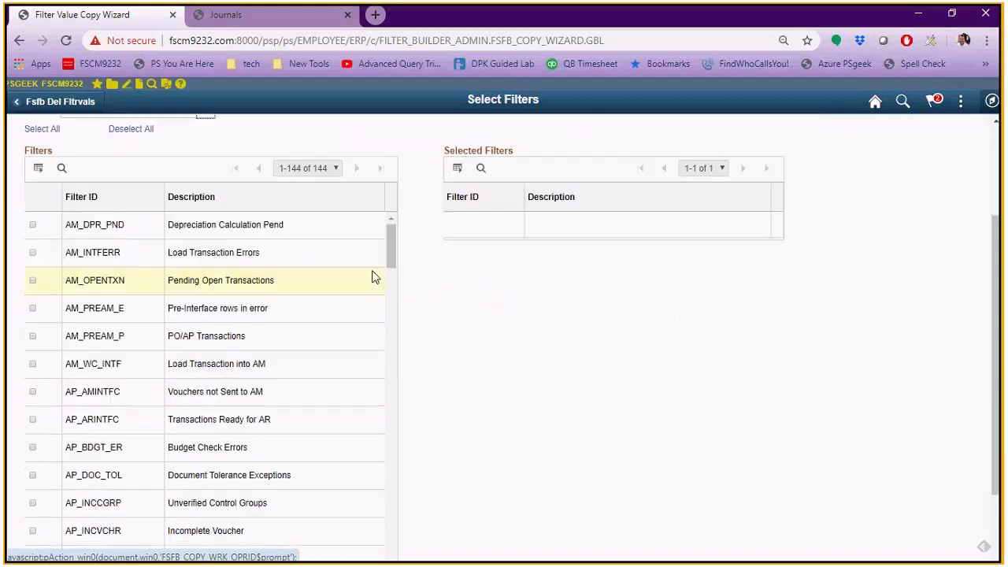
{"action": "scroll", "coordinate": [383, 300], "scroll_direction": "down", "scroll_amount": 5}
{"action": "left_click_drag", "start_coordinate": [395, 320], "coordinate": [408, 492]}
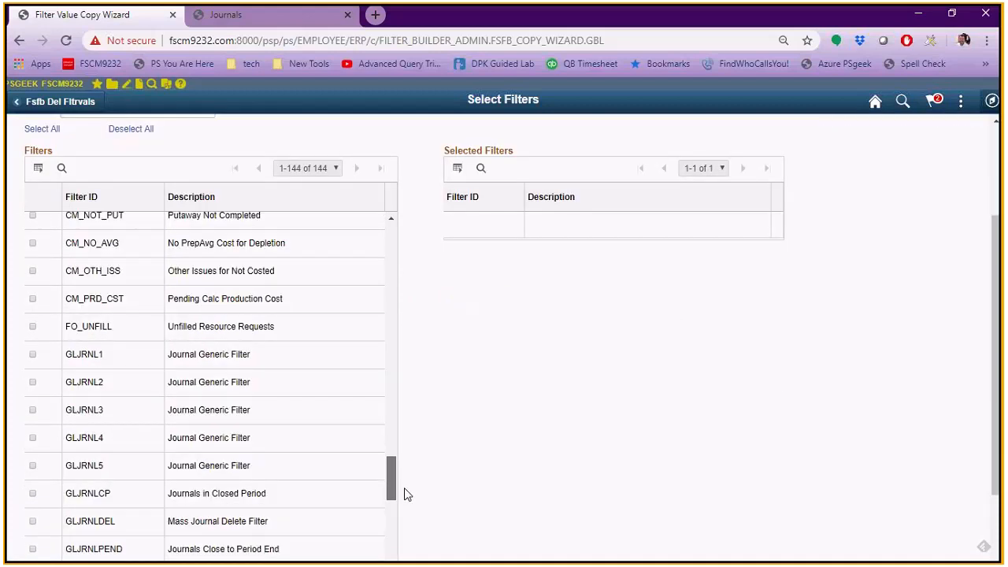
{"action": "scroll", "coordinate": [392, 478], "scroll_direction": "down", "scroll_amount": 1}
{"action": "left_click", "coordinate": [33, 269]}
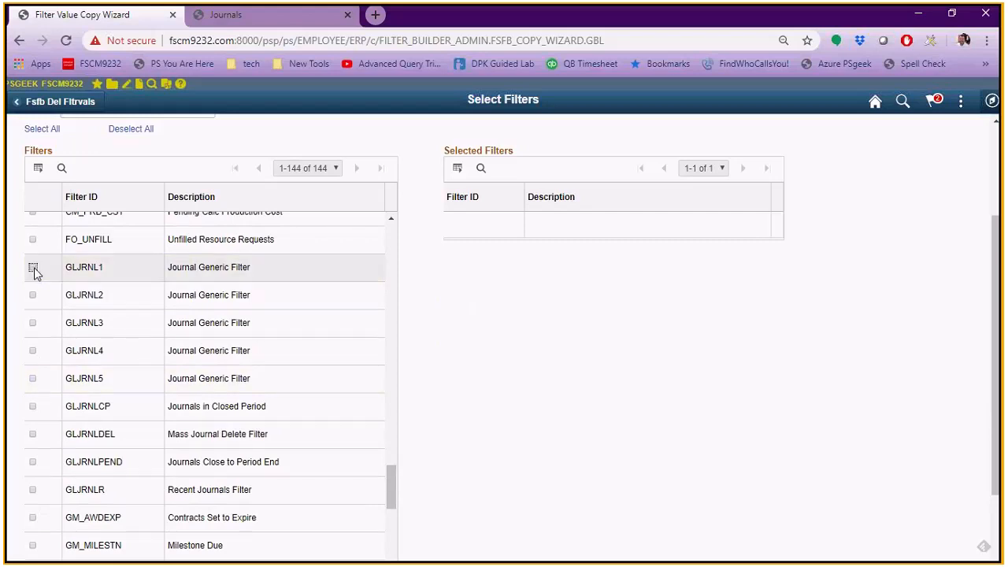
{"action": "left_click", "coordinate": [33, 298]}
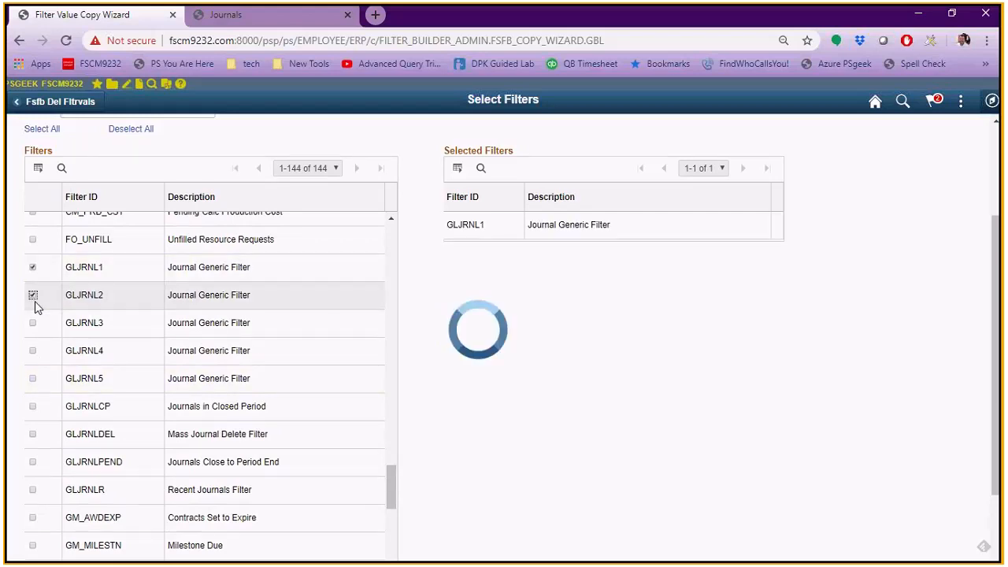
{"action": "left_click", "coordinate": [34, 325]}
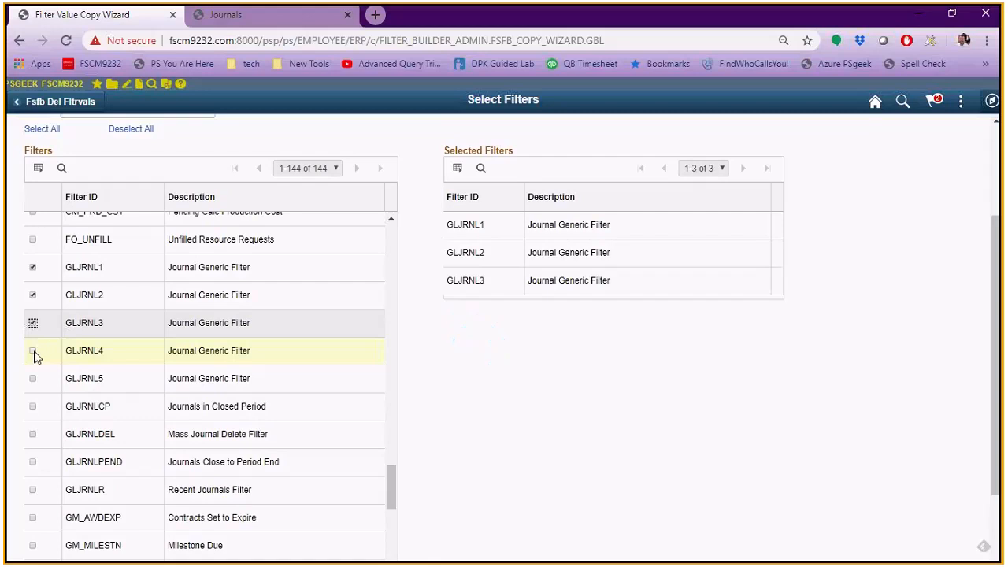
{"action": "left_click", "coordinate": [33, 352]}
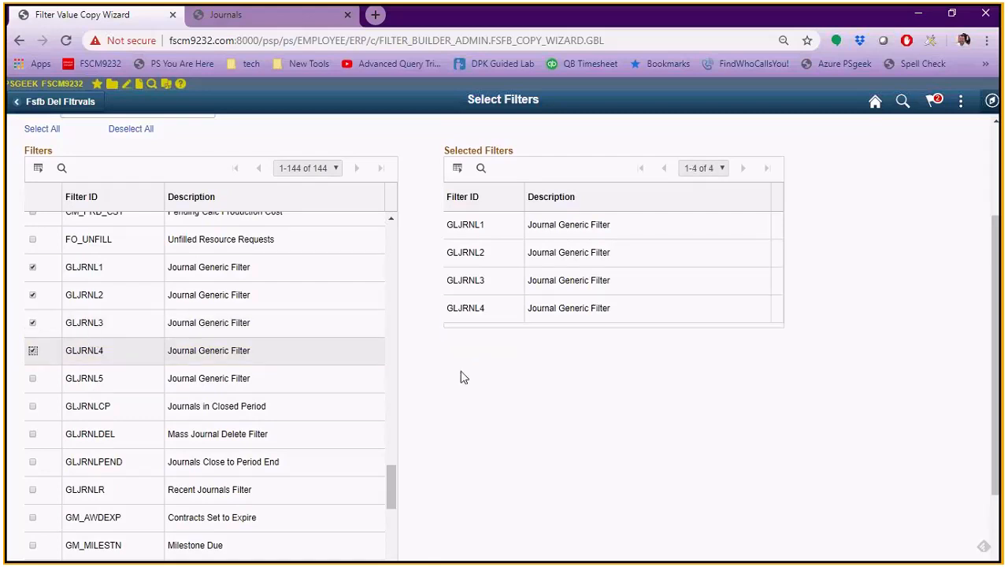
{"action": "scroll", "coordinate": [913, 368], "scroll_direction": "up", "scroll_amount": 2}
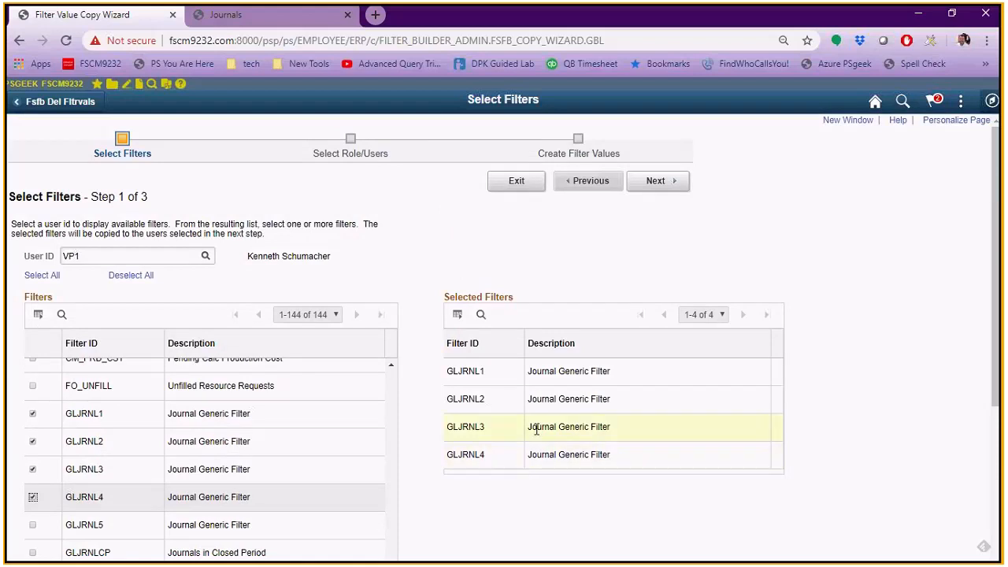
Proceed to Select Role/Users and set the target role to PeopleSoft User
{"action": "left_click", "coordinate": [665, 193]}
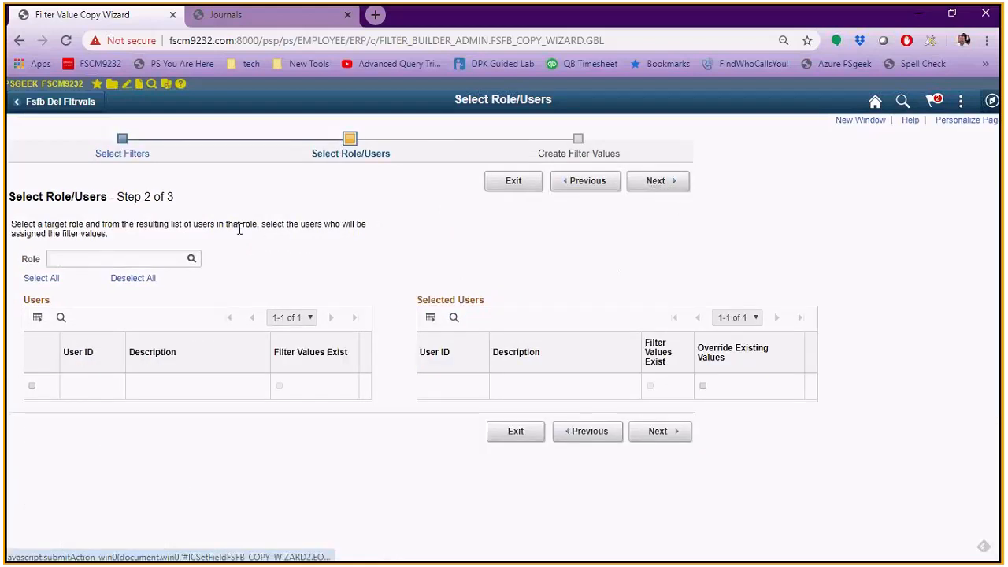
{"action": "left_click", "coordinate": [112, 258]}
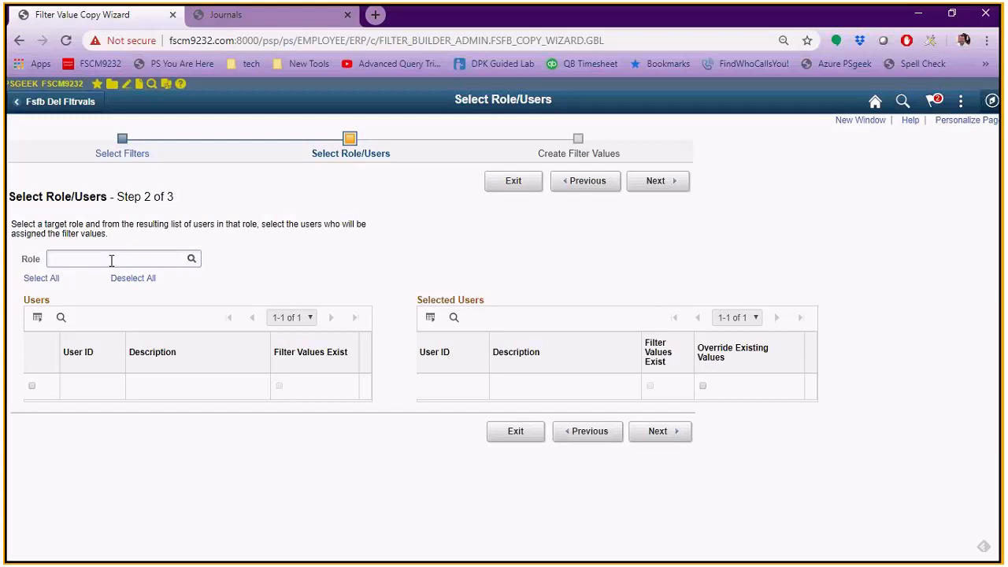
{"action": "type", "text": "PEOPLE"}
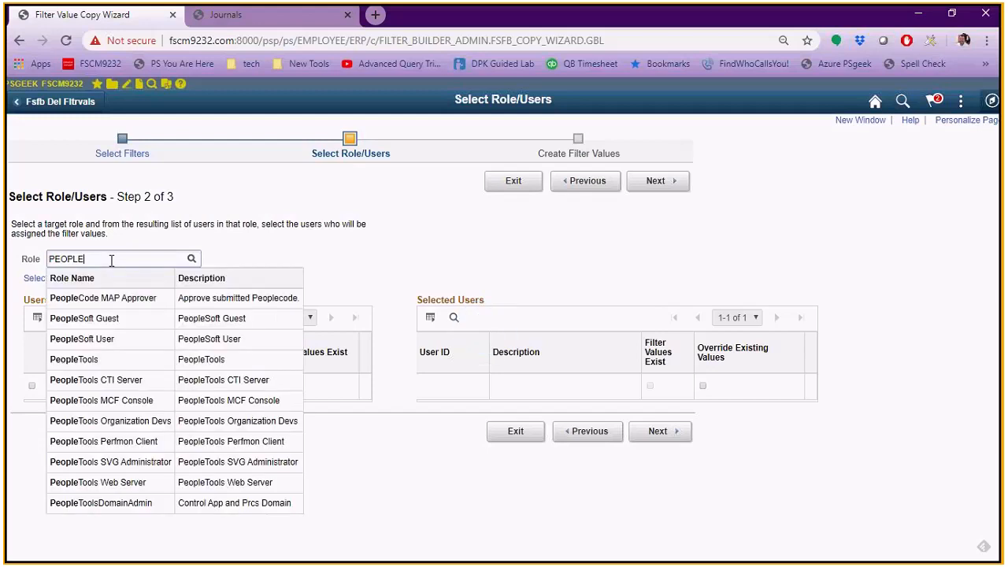
{"action": "left_click", "coordinate": [98, 339]}
{"action": "key", "text": "Tab"}
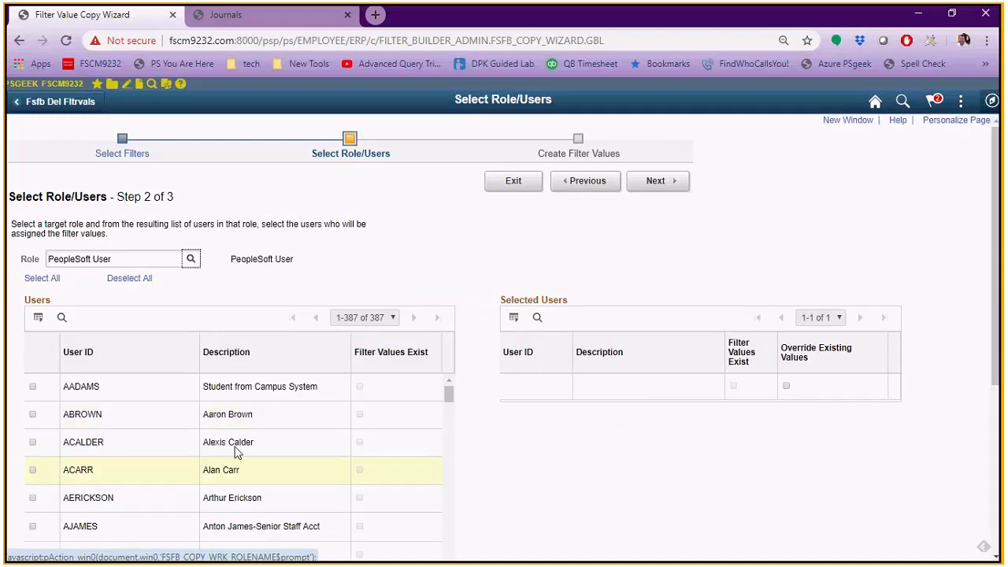
{"action": "left_click", "coordinate": [63, 319]}
{"action": "type", "text": "msdaw"}
{"action": "key", "text": "Return"}
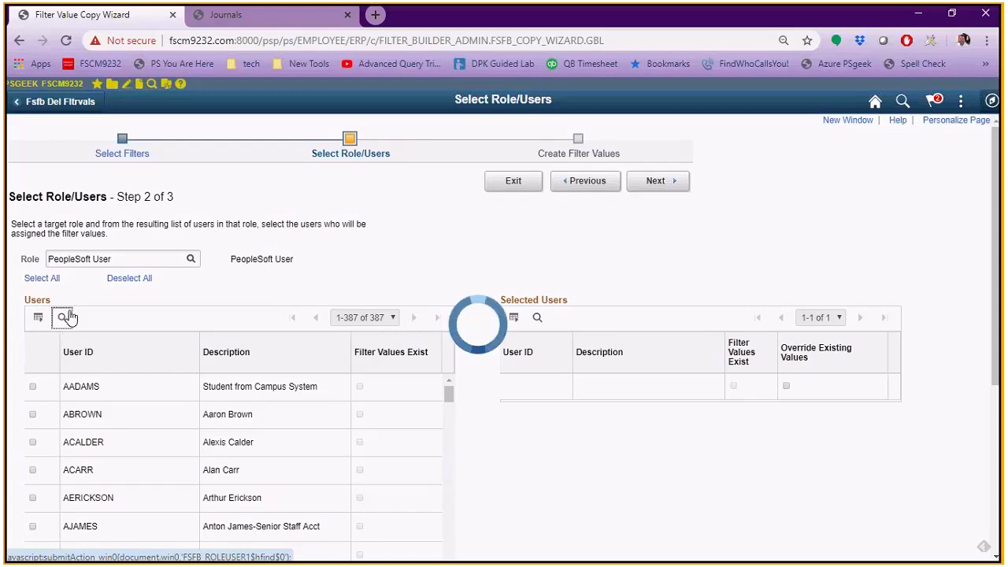
Find PSGEEK in the list of users for the role and select it as the target user
{"action": "scroll", "coordinate": [478, 477], "scroll_direction": "down", "scroll_amount": 3}
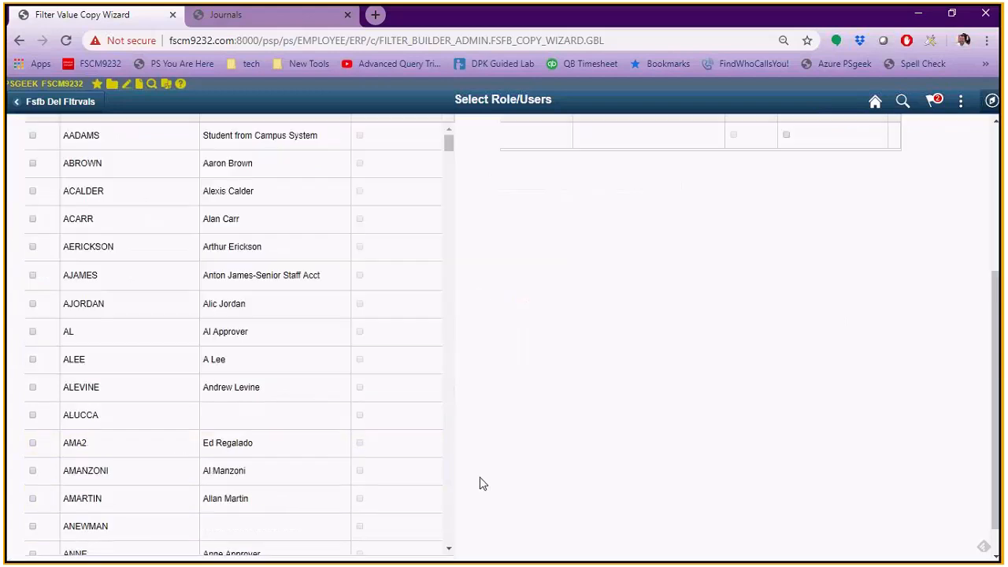
{"action": "scroll", "coordinate": [479, 482], "scroll_direction": "down", "scroll_amount": 1}
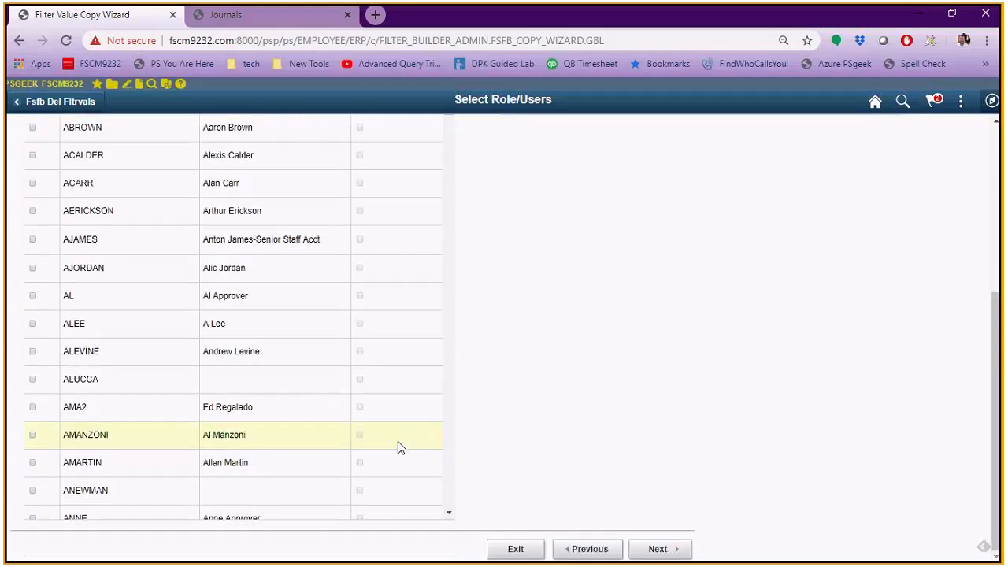
{"action": "key", "text": "ctrl+f"}
{"action": "type", "text": "PSGEEK"}
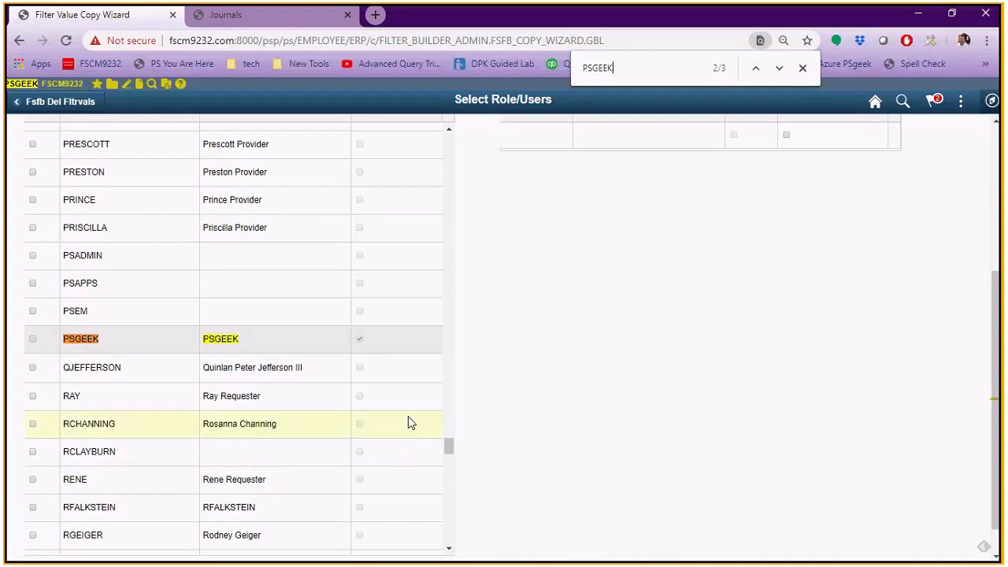
{"action": "left_click", "coordinate": [32, 339]}
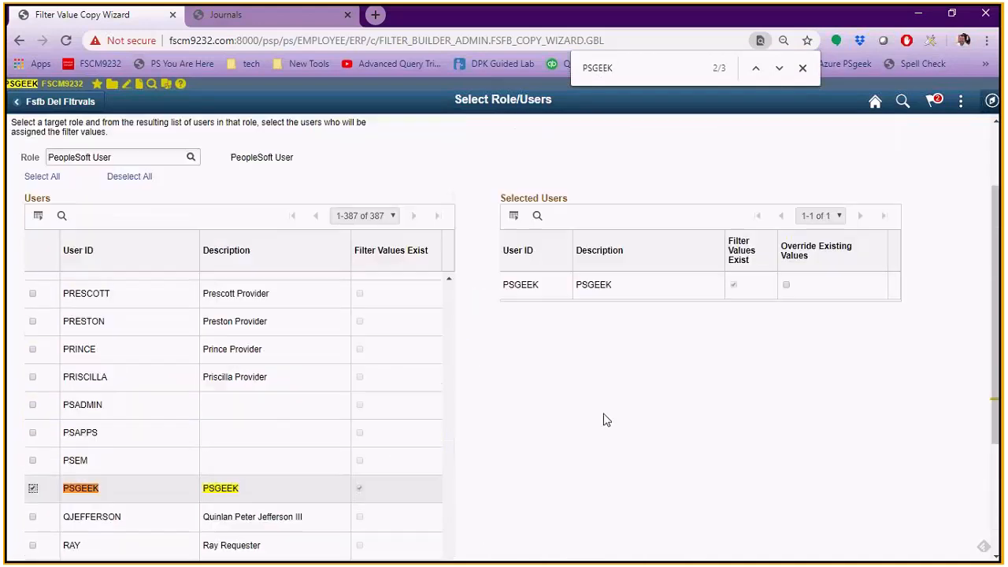
Allow overriding PSGEEK's existing values and create the copied filter values in the wizard's final stage
{"action": "scroll", "coordinate": [606, 420], "scroll_direction": "up", "scroll_amount": 2}
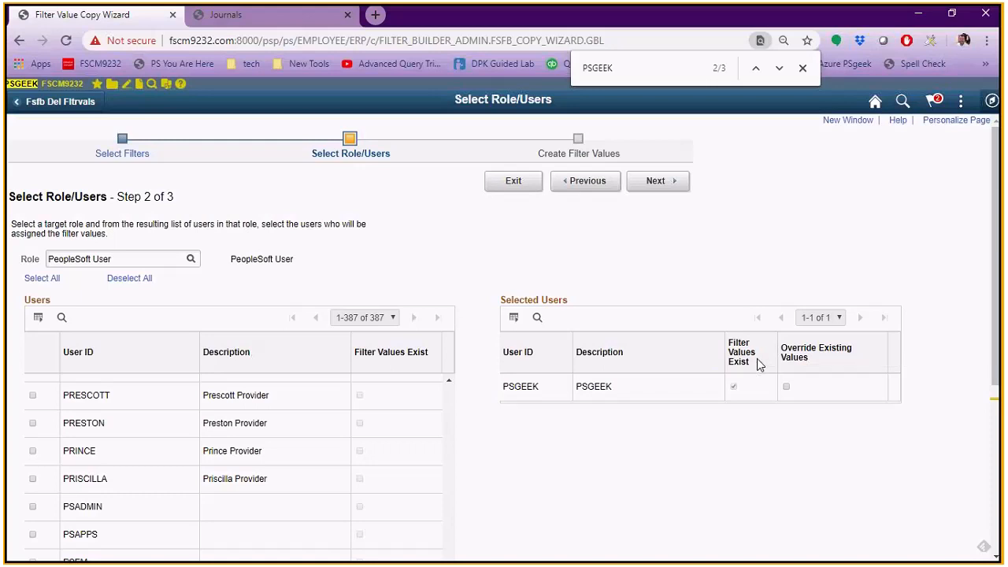
{"action": "left_click", "coordinate": [787, 387]}
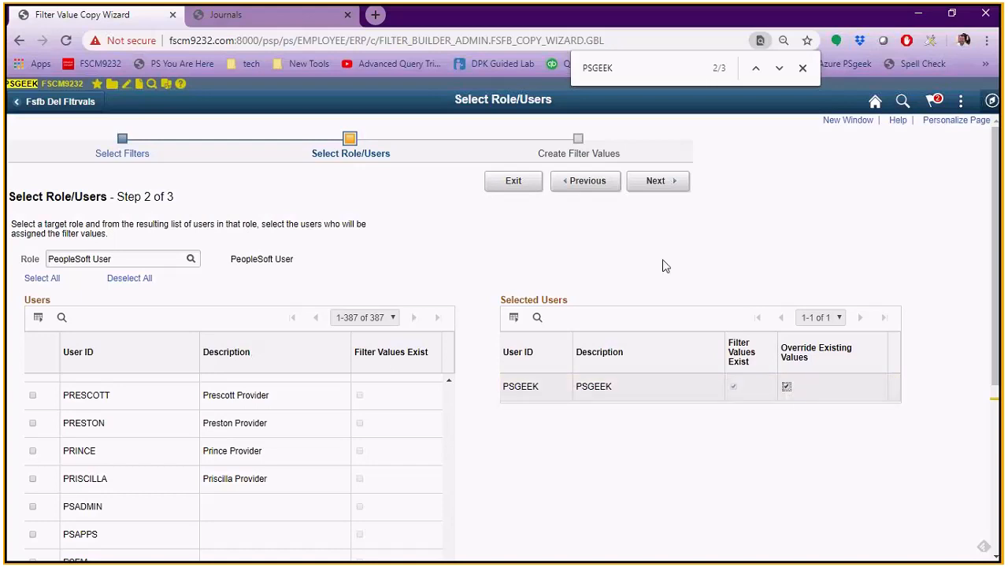
{"action": "left_click", "coordinate": [654, 183]}
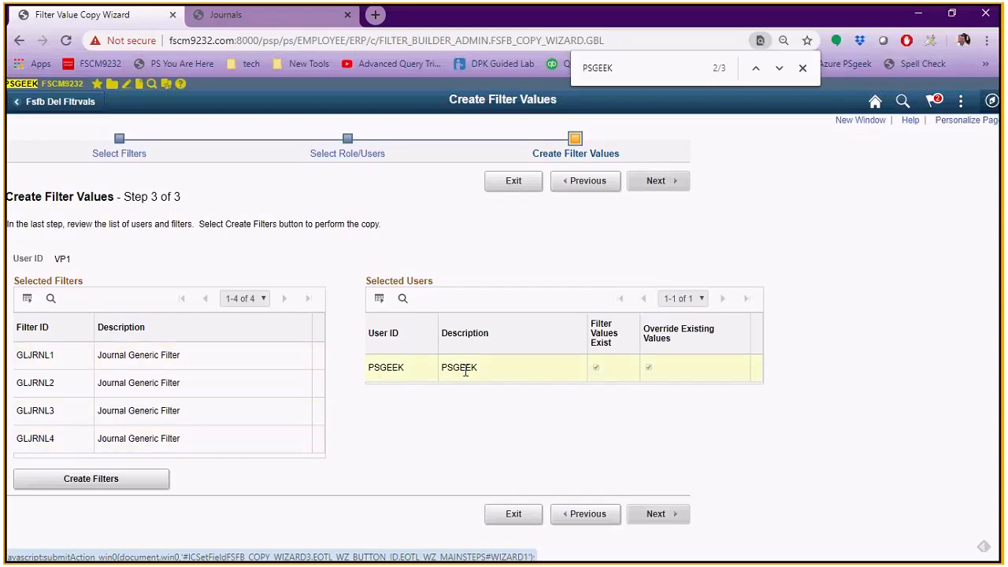
{"action": "left_click", "coordinate": [147, 482]}
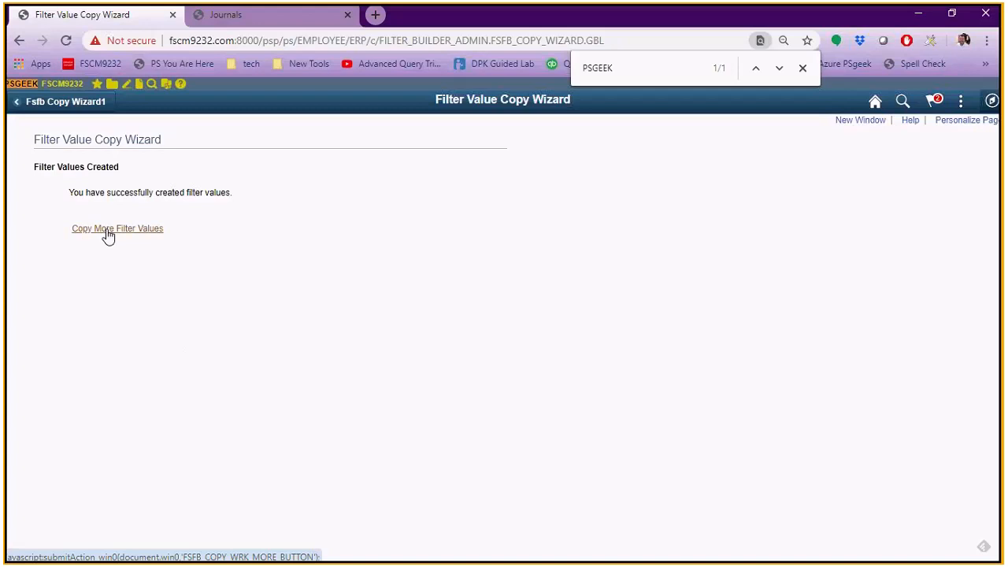
In the General Ledger WorkCenter, refresh My Work and inspect the GLJRNL2 filter values for Incomplete Journals, especially the fiscal year
{"action": "left_click", "coordinate": [228, 17]}
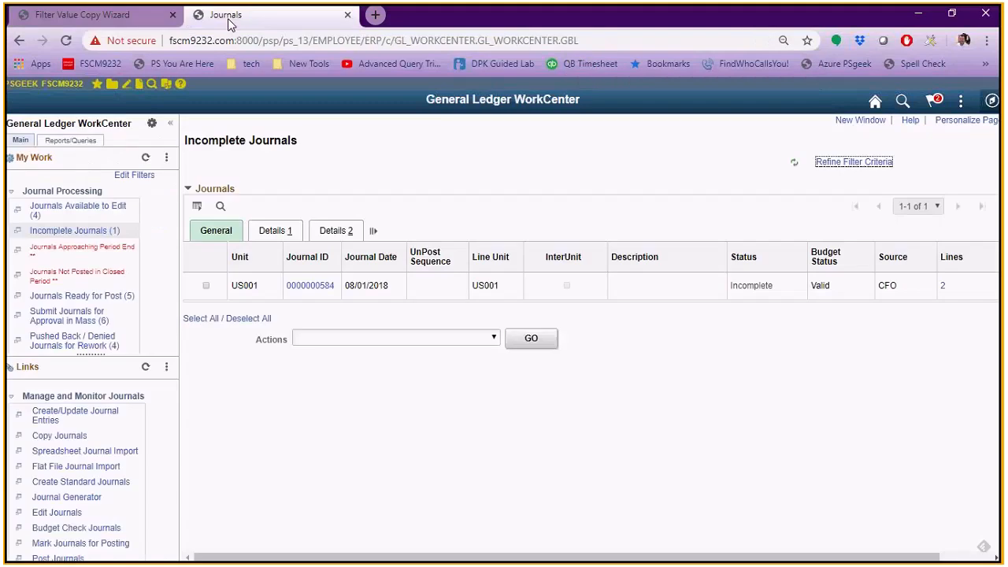
{"action": "left_click", "coordinate": [144, 158]}
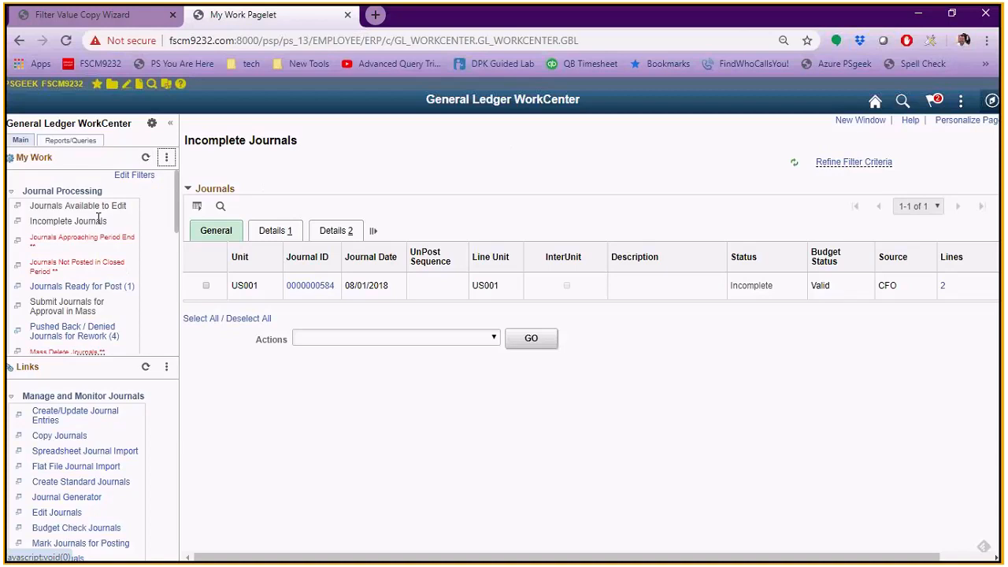
{"action": "left_click", "coordinate": [138, 178]}
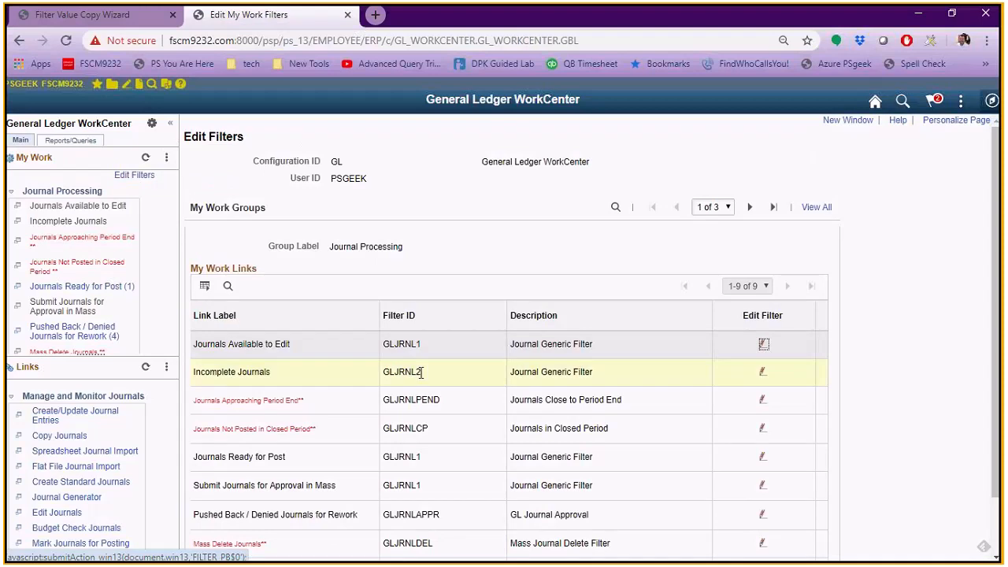
{"action": "left_click", "coordinate": [763, 374]}
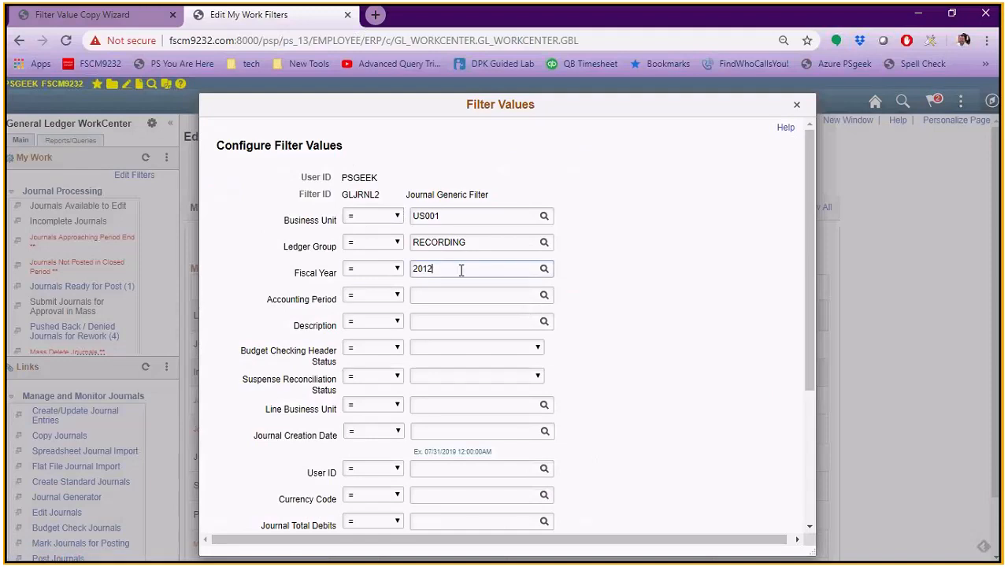
{"action": "left_click_drag", "start_coordinate": [461, 267], "coordinate": [402, 272]}
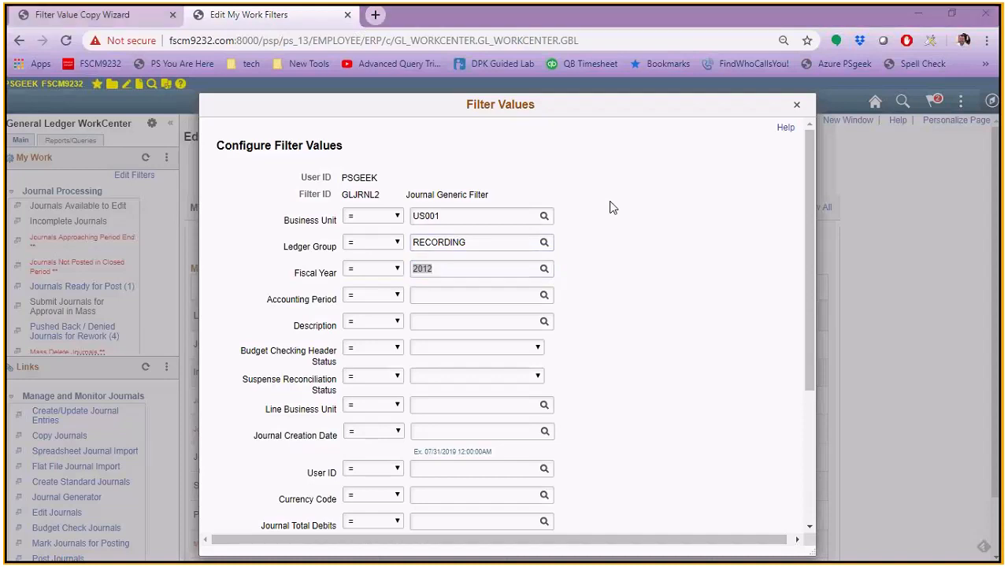
{"action": "key", "text": "alt+Tab"}
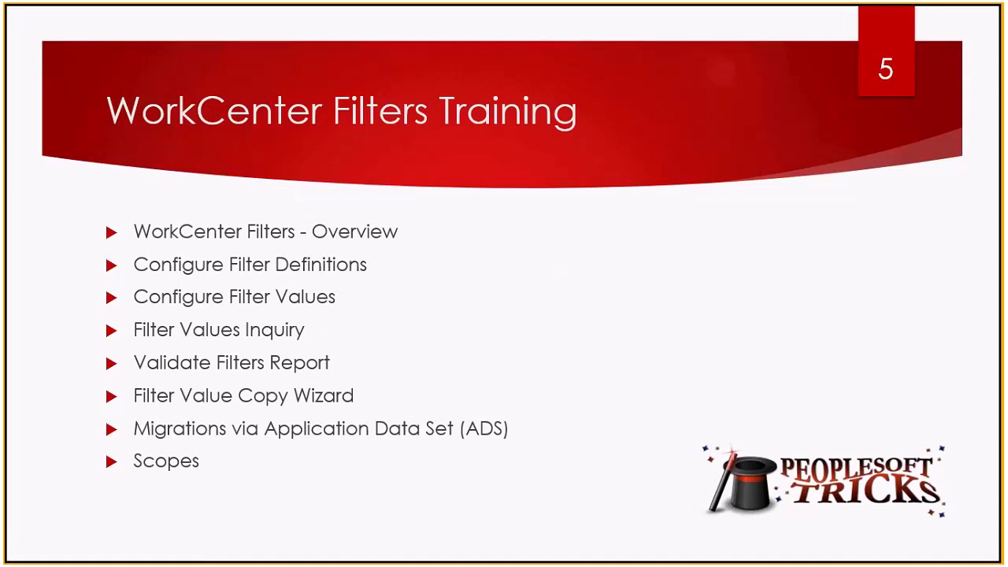
{"action": "key", "text": "Right"}
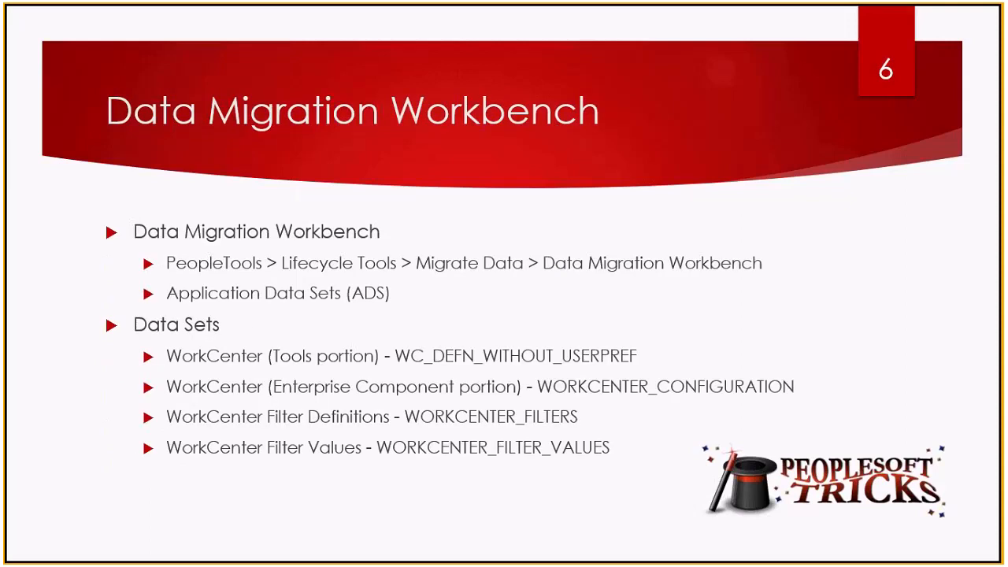